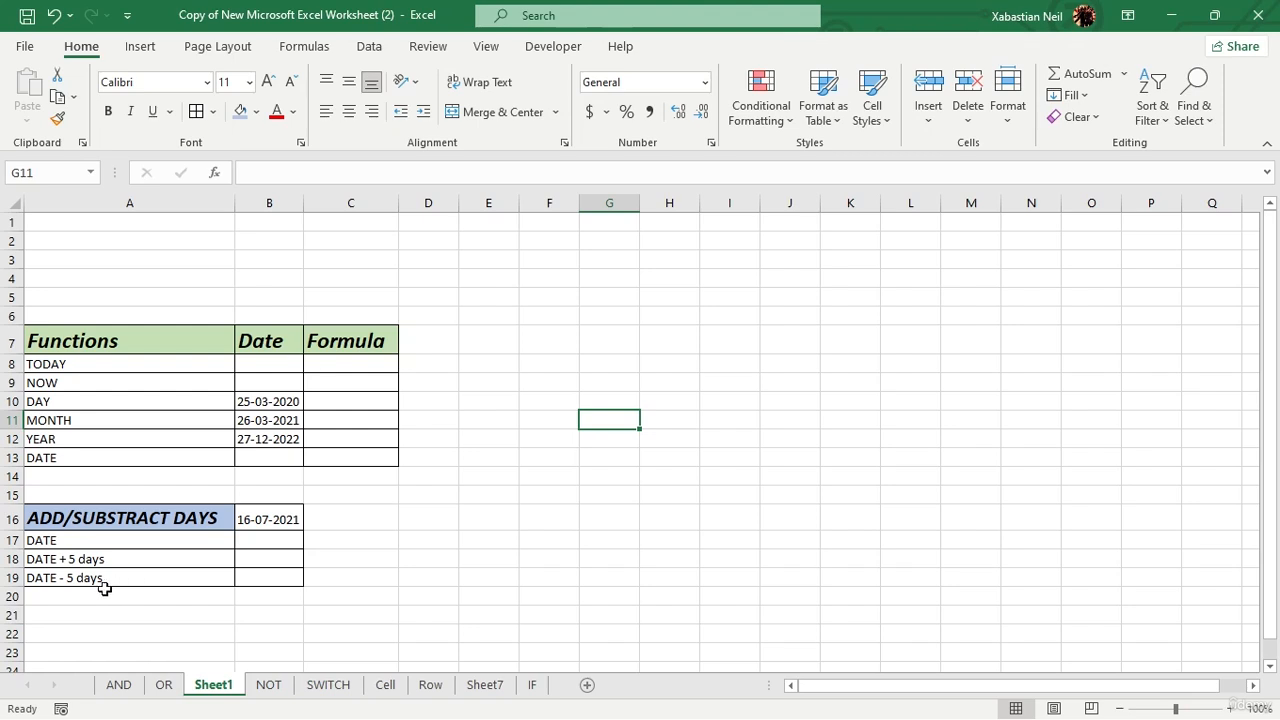
- Enter the formula =today() in cell C8 of the Formula column, in the TODAY row
click(344, 368)
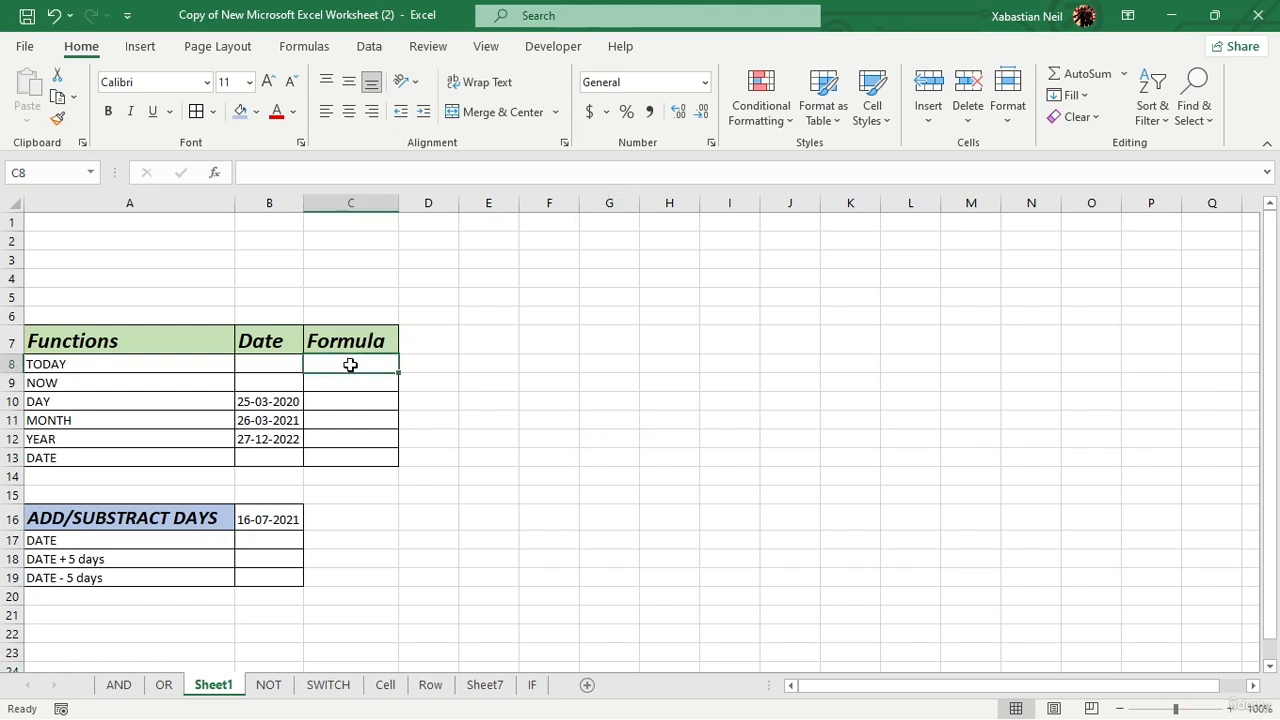
double_click(350, 366)
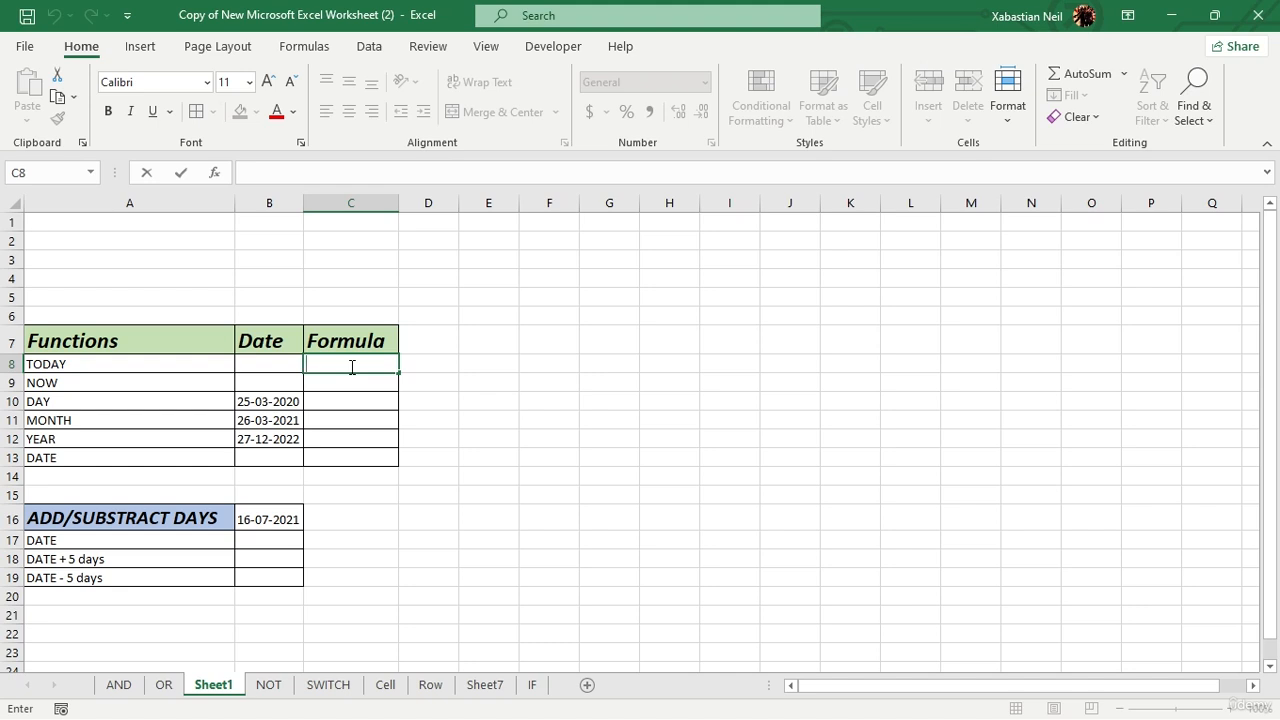
text(=today)
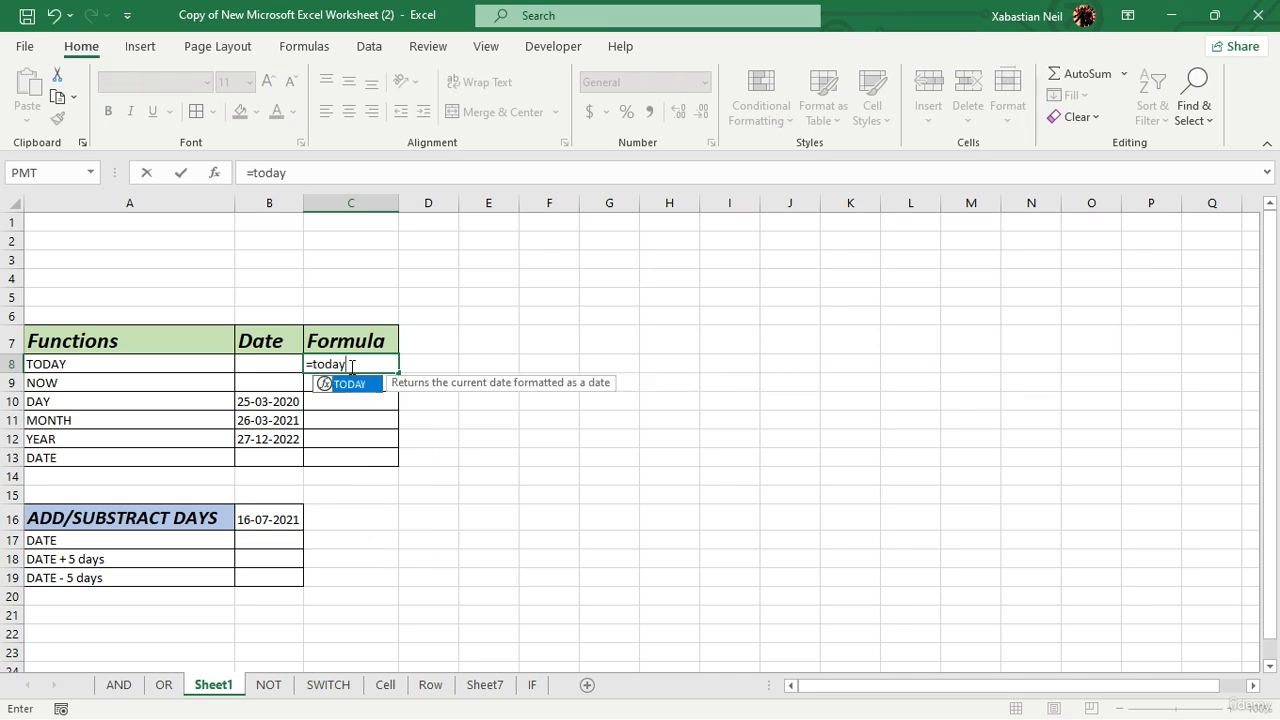
text())
key(BackSpace)
text(())
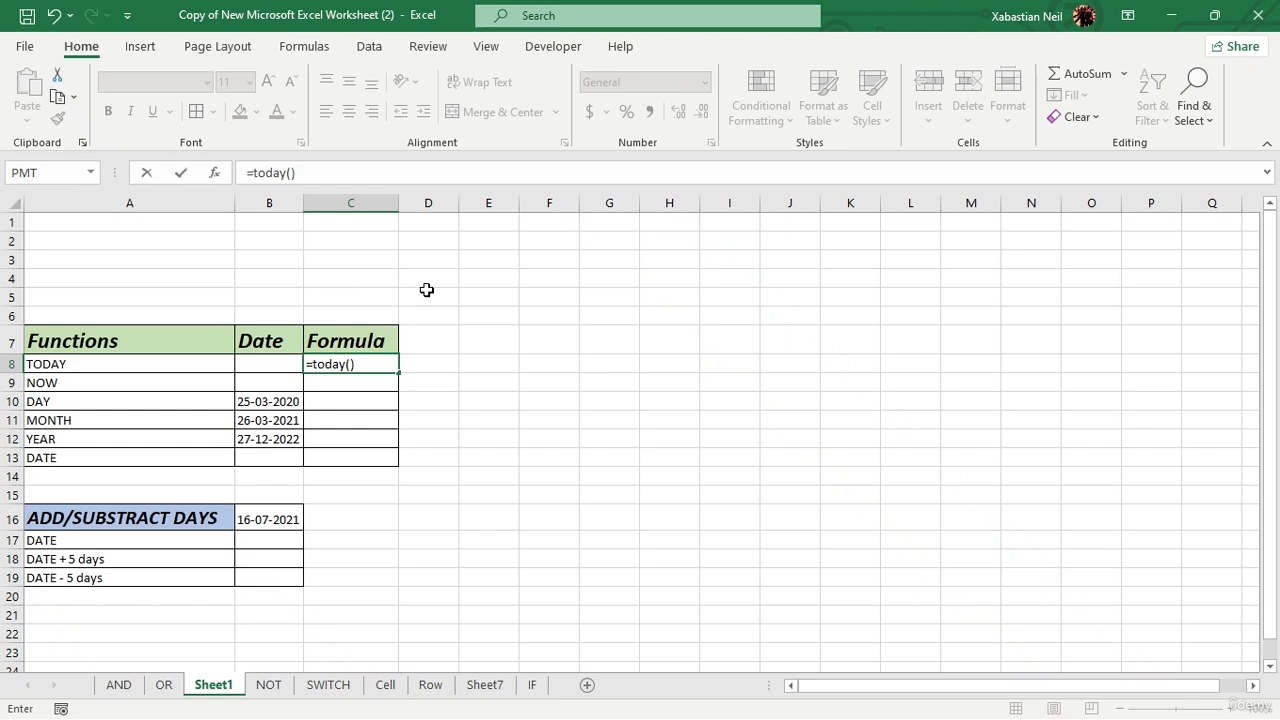
key(Return)
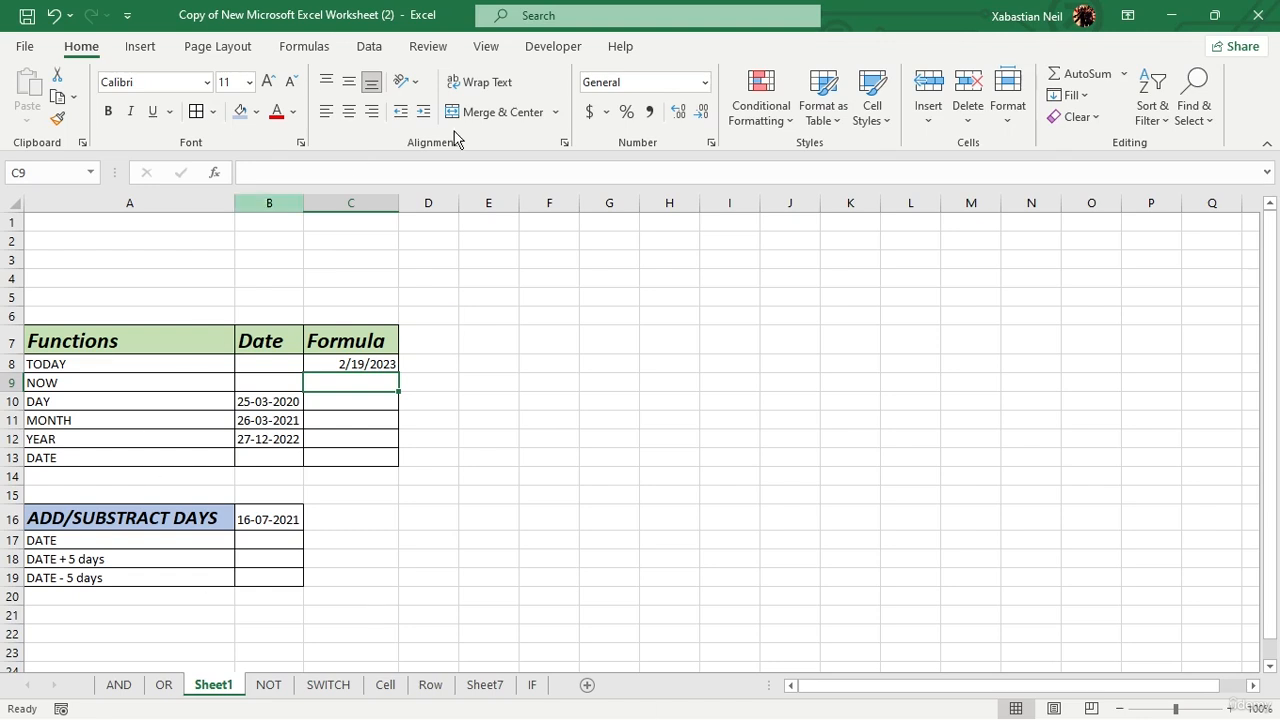
- Enter the formula =now() in cell C9 of the Formula column, in the NOW row
click(463, 397)
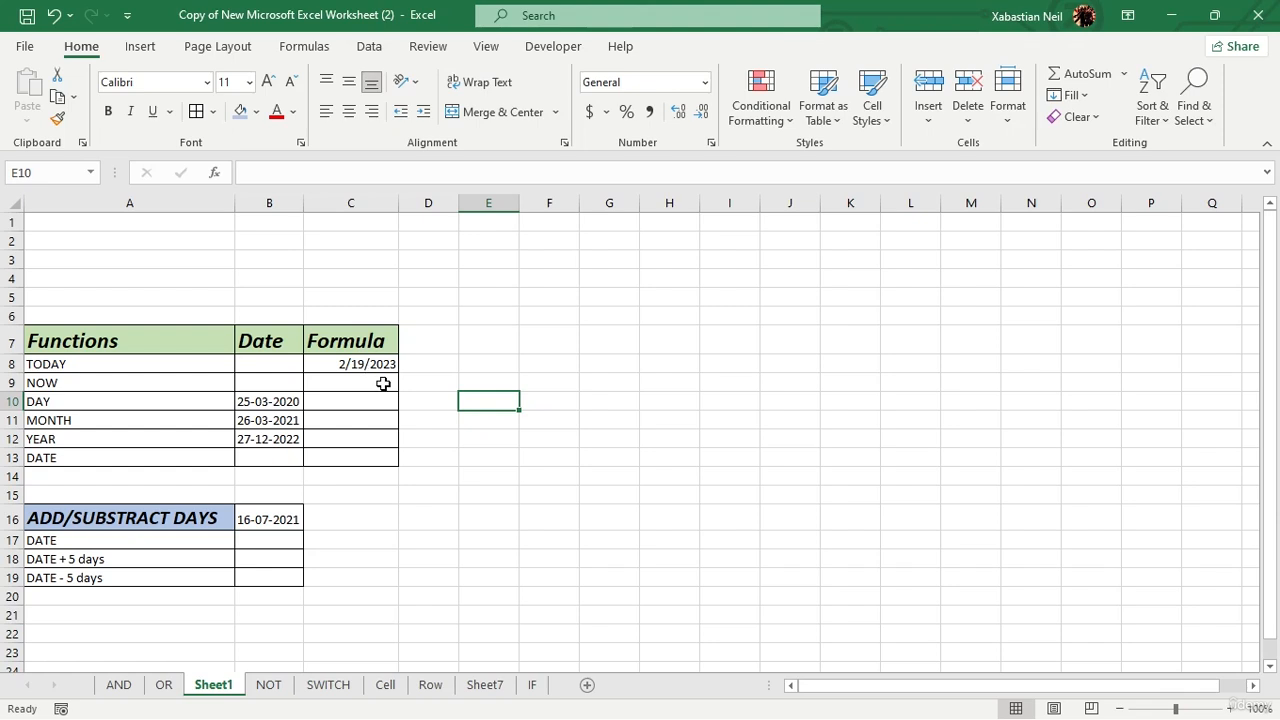
double_click(378, 384)
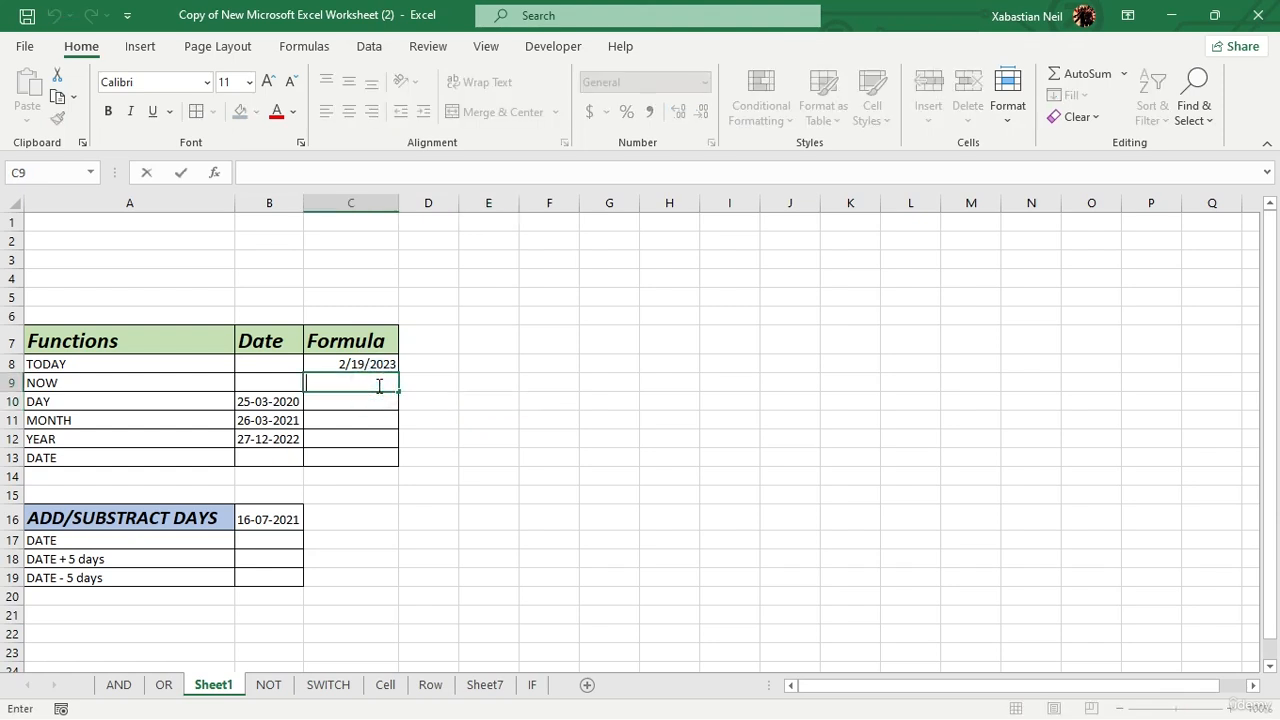
text(=now)
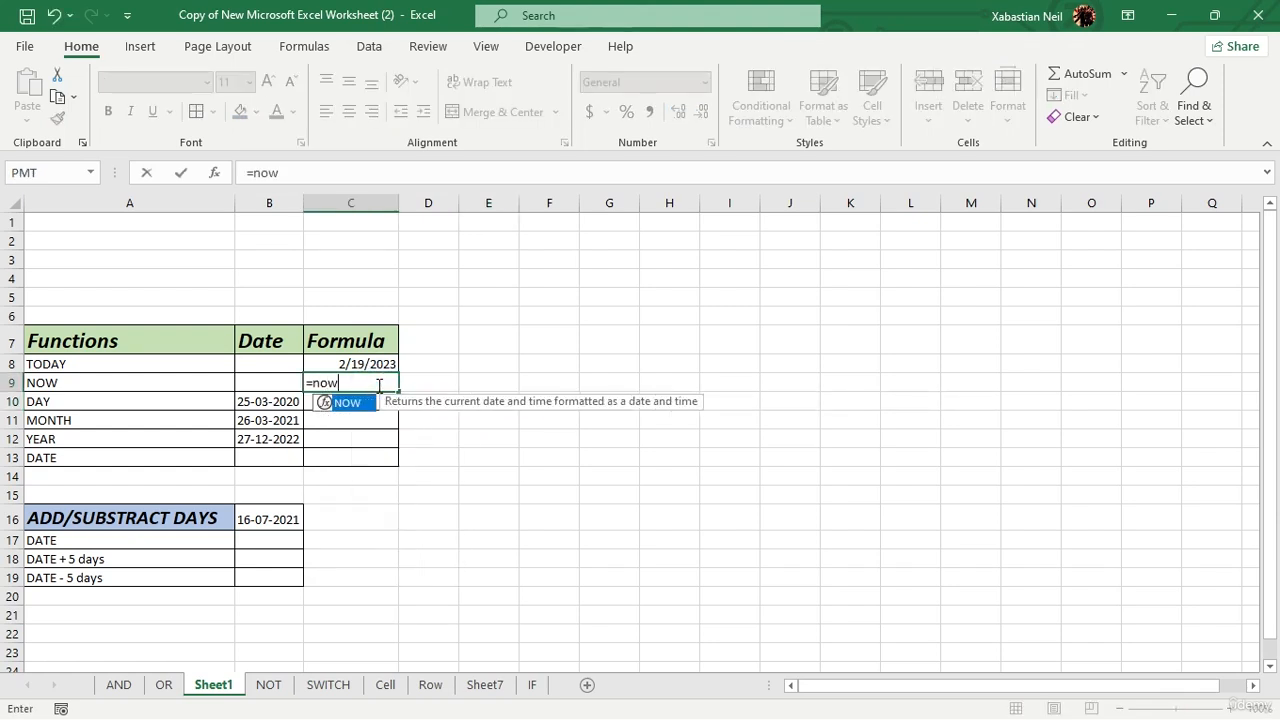
text(())
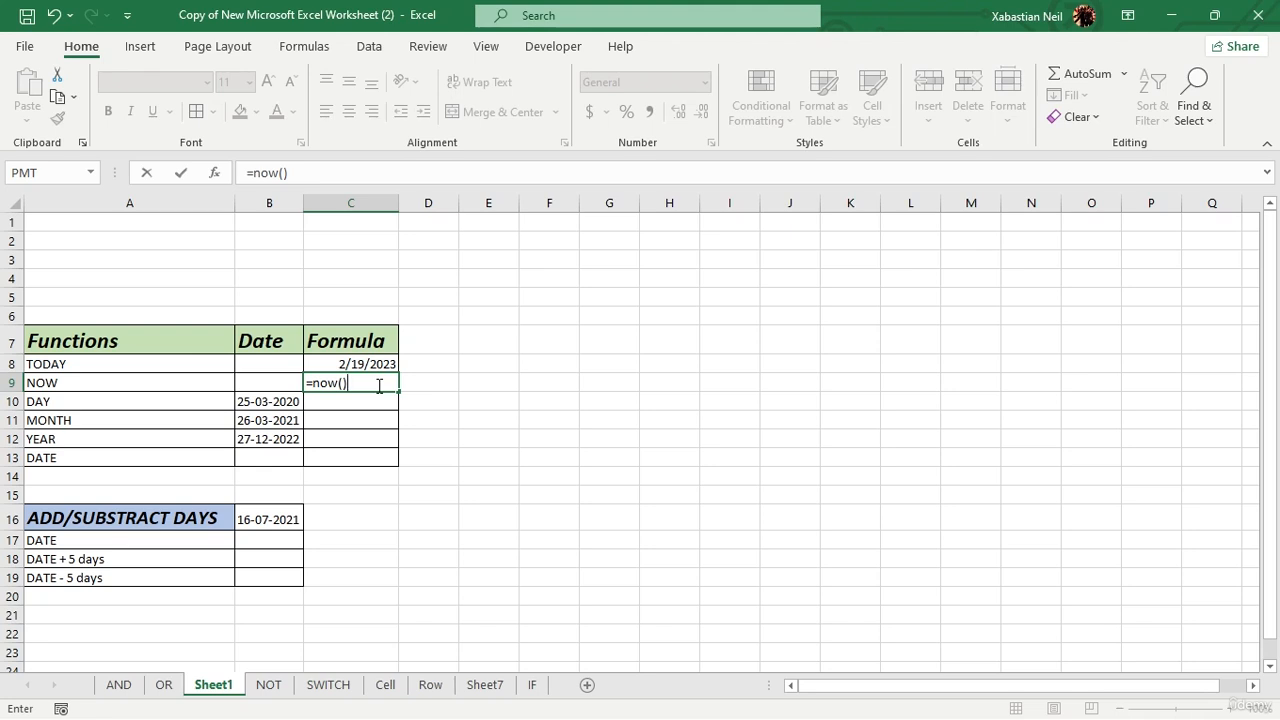
key(Return)
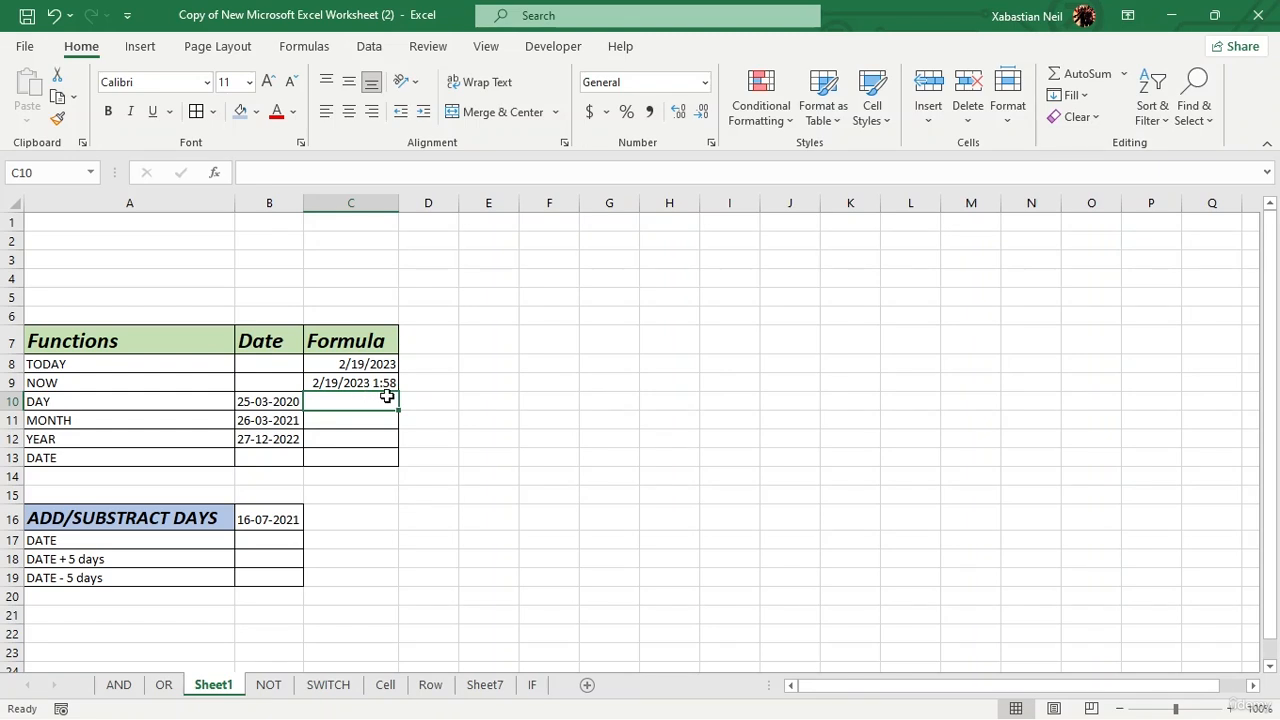
- Widen column C slightly so the date and time in the NOW row have more room
double_click(397, 198)
click(429, 374)
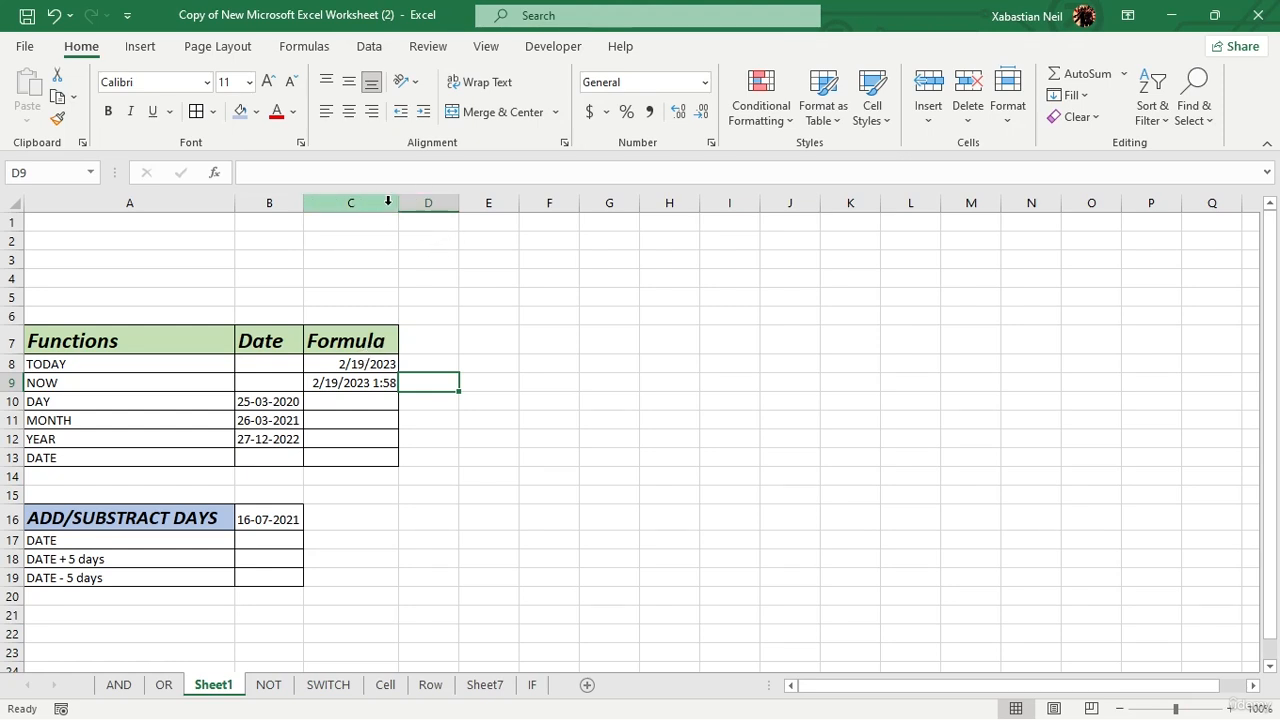
drag(399, 203, 415, 203)
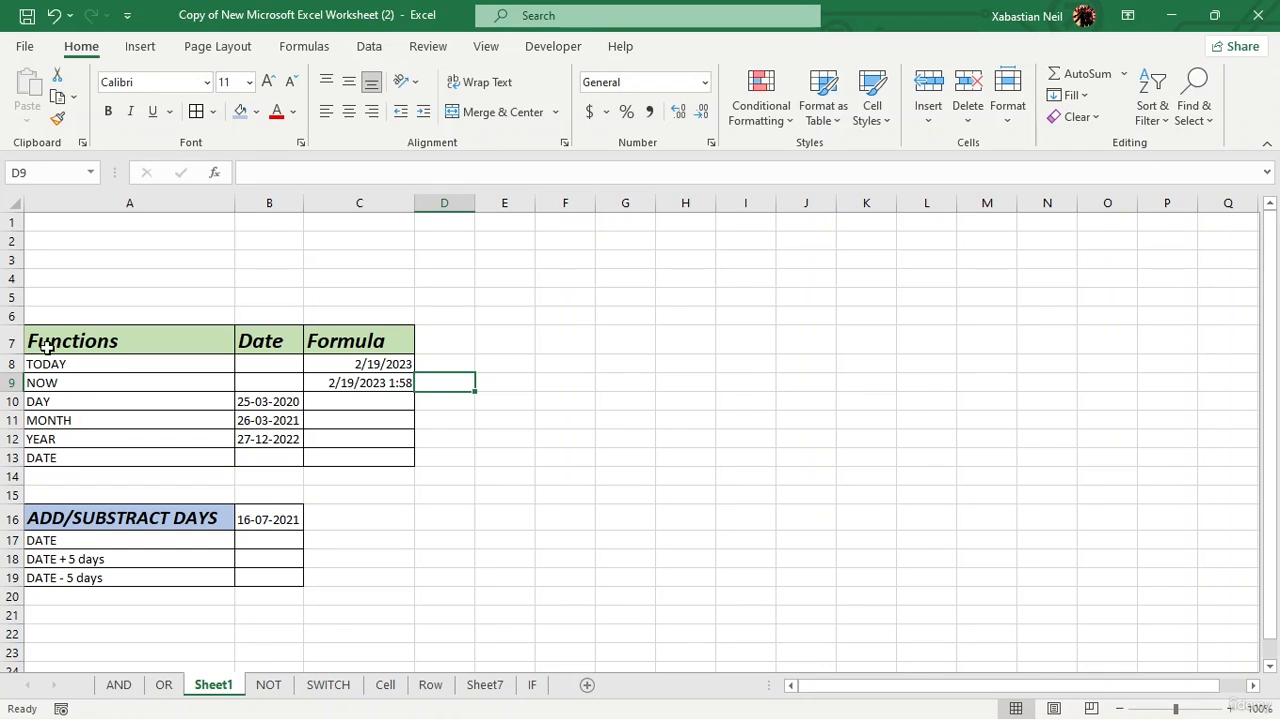
- Enter =day(B10) in cell C10 to extract the day from the date in the DAY row
click(378, 400)
text(=d)
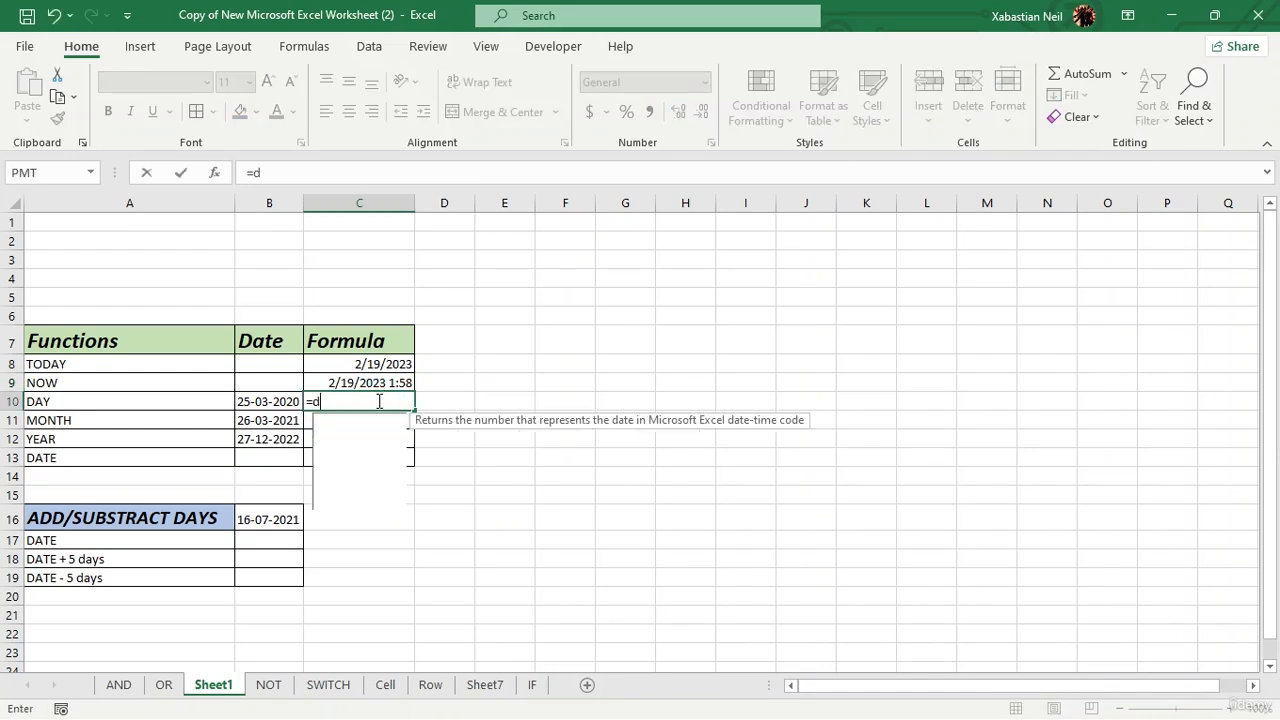
text(ay()
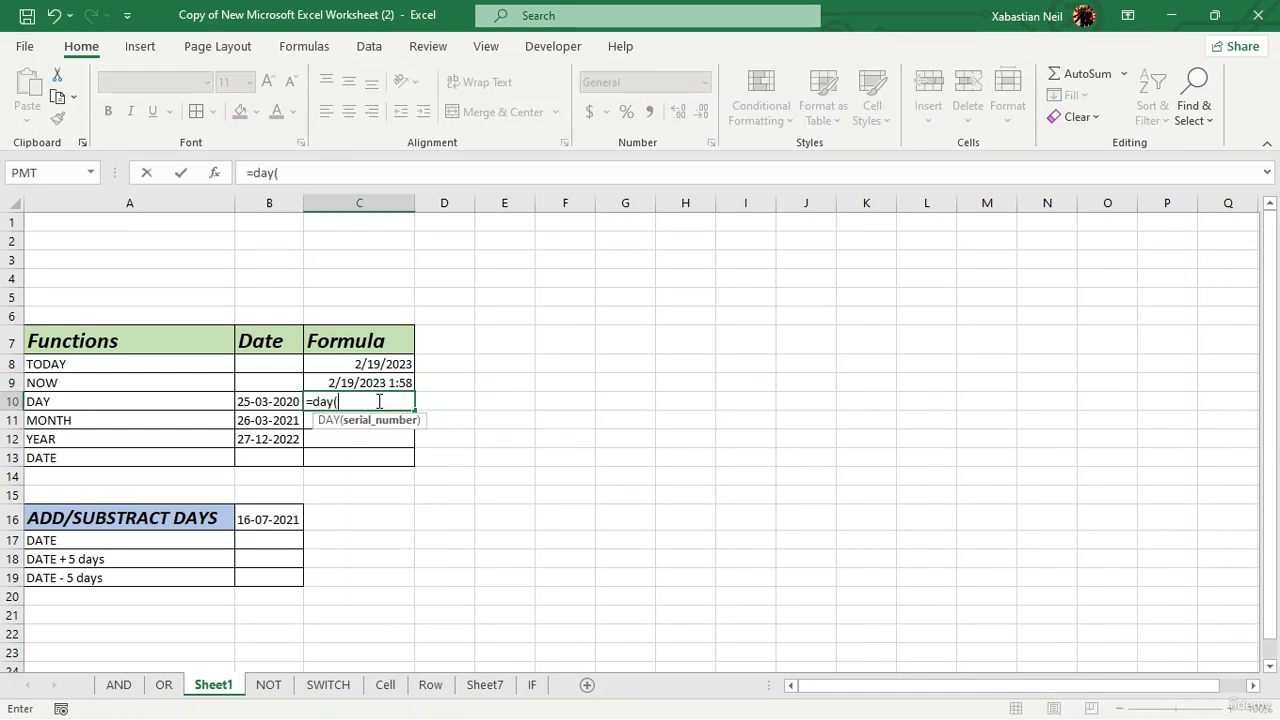
click(270, 401)
text())
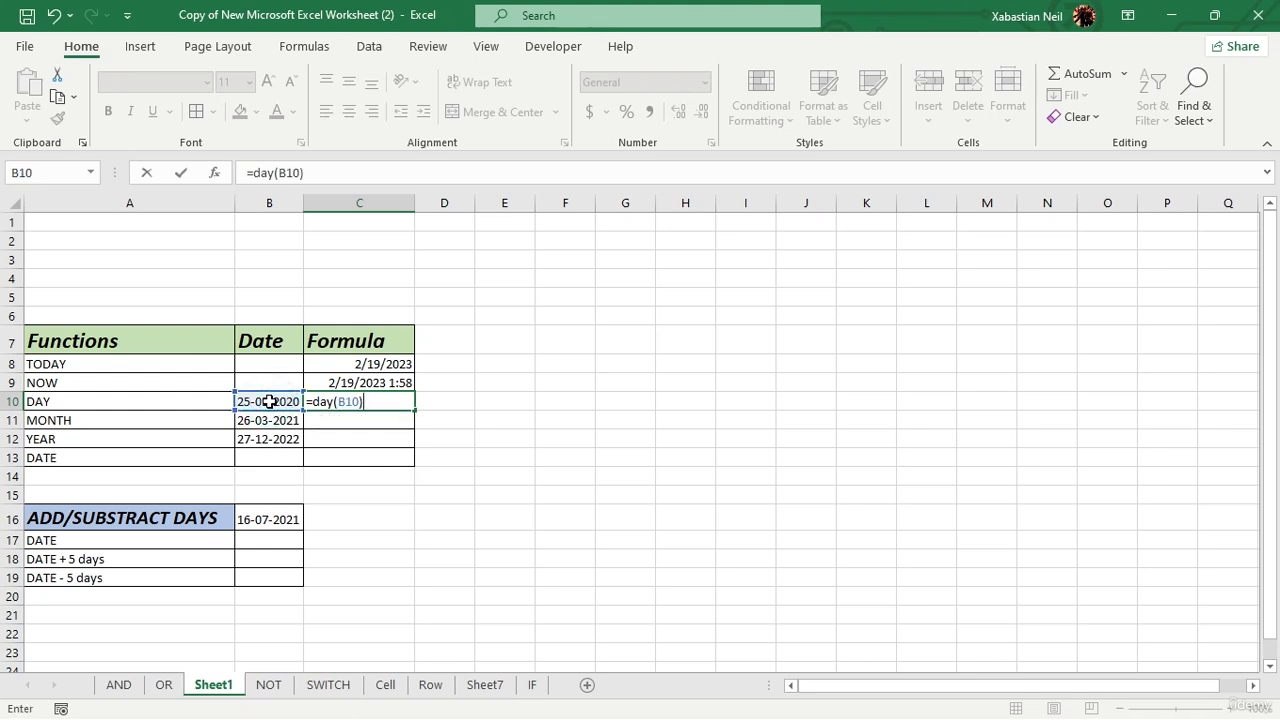
key(Return)
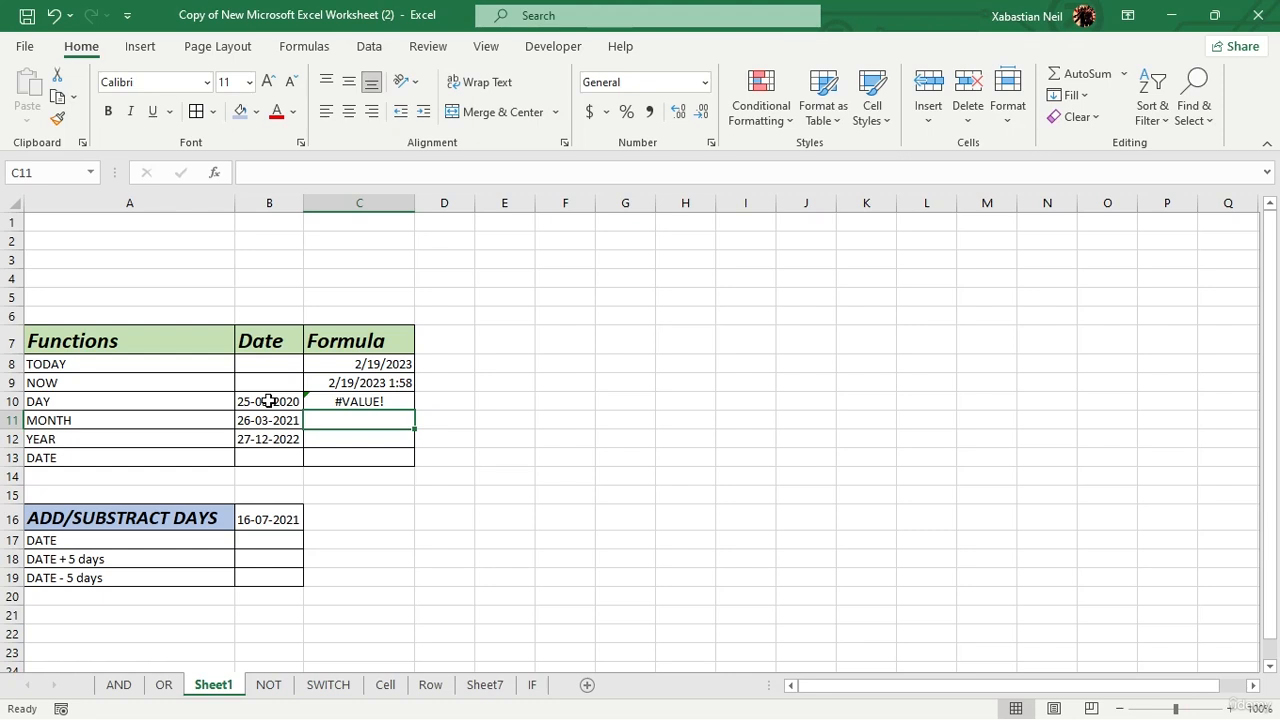
- Rewrite the formula in C10 using the suggested DAY function with B10 as its serial number
click(390, 400)
double_click(395, 400)
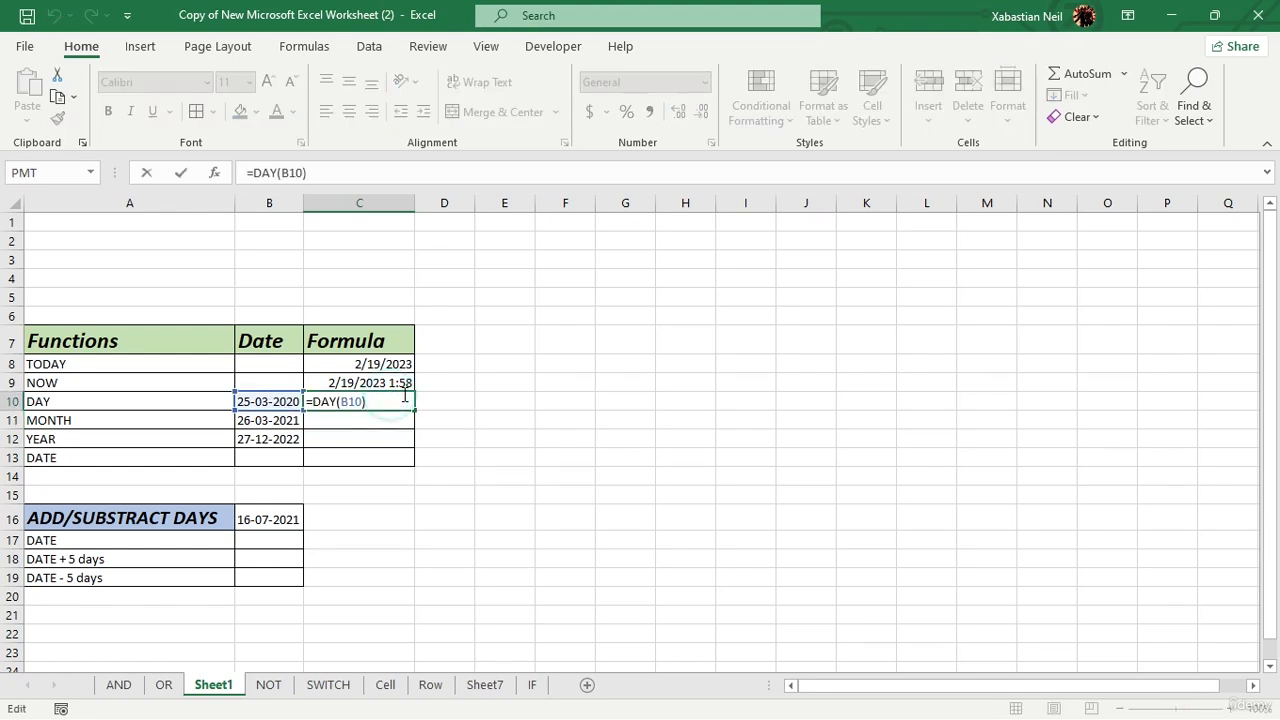
key(BackSpace)
key(BackSpace)
key(BackSpace)
key(BackSpace)
key(BackSpace)
key(BackSpace)
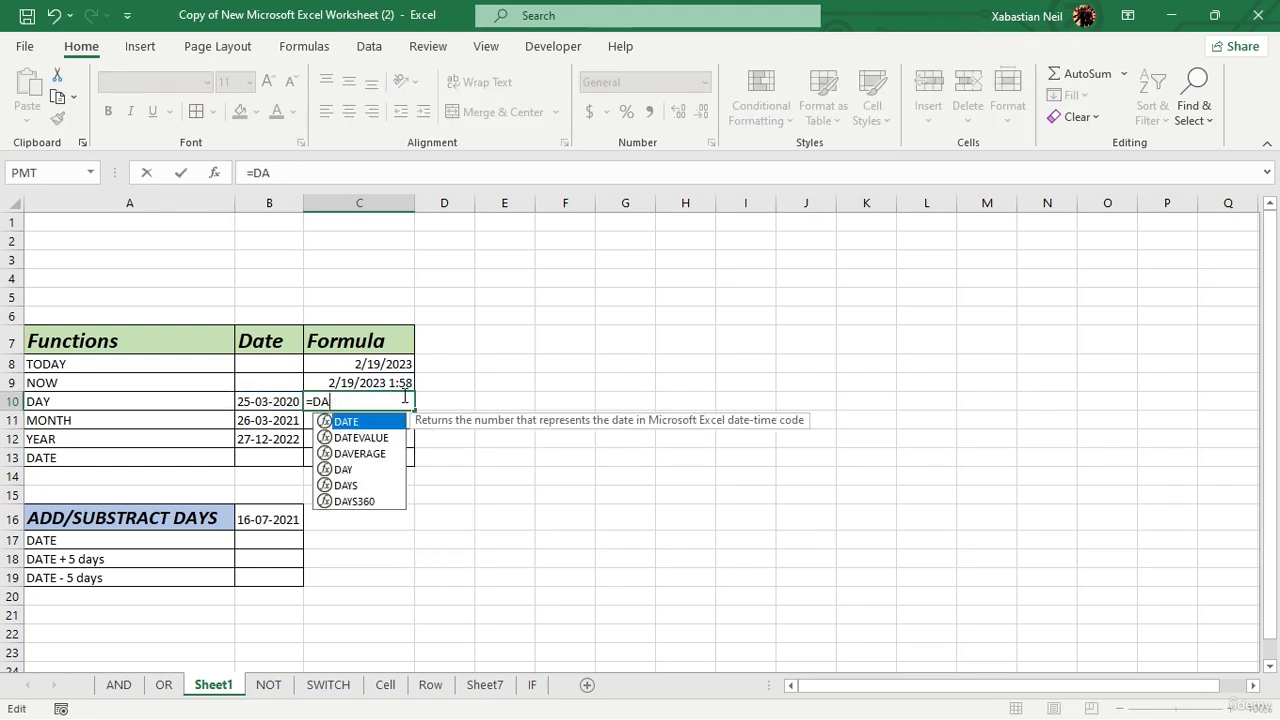
key(BackSpace)
text(ay)
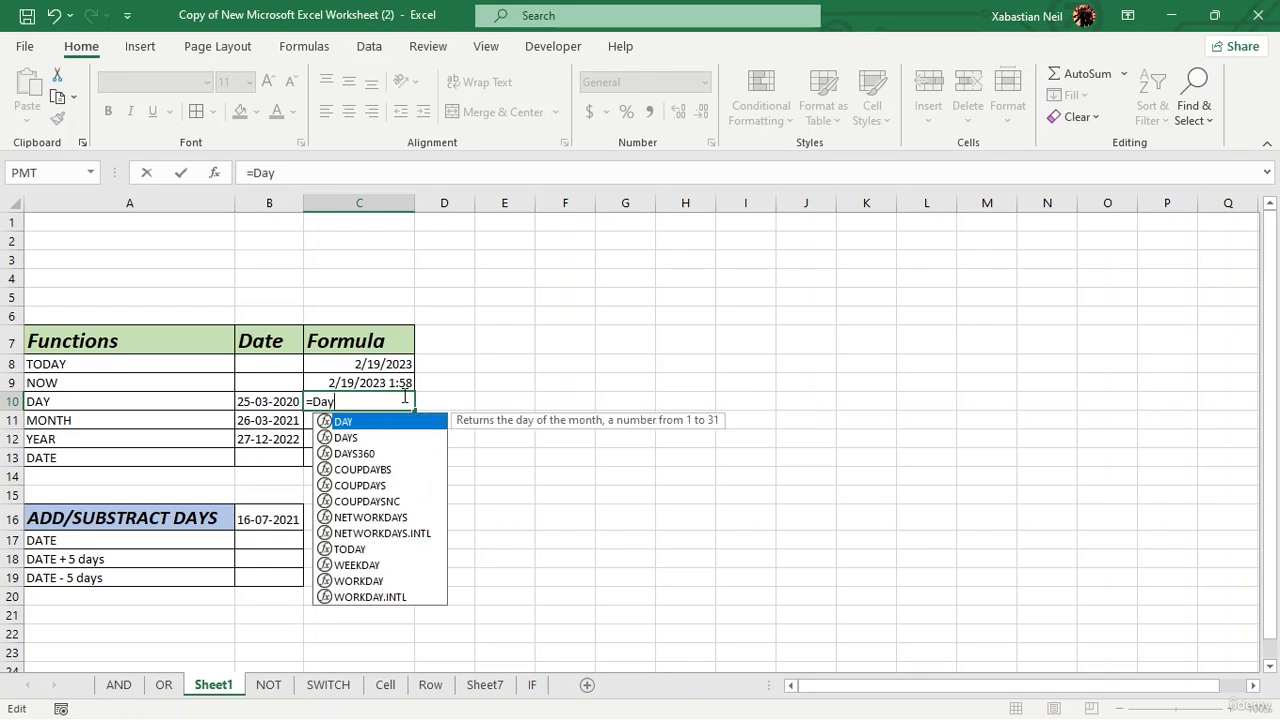
key(Tab)
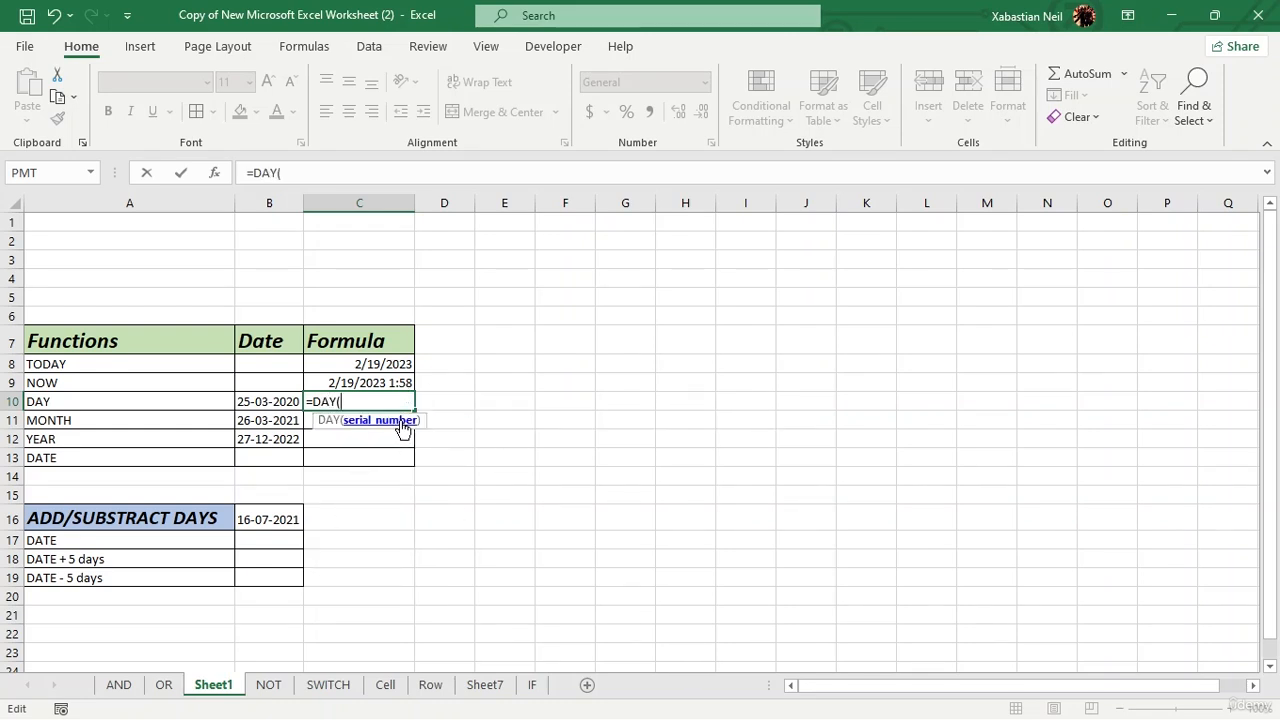
click(262, 402)
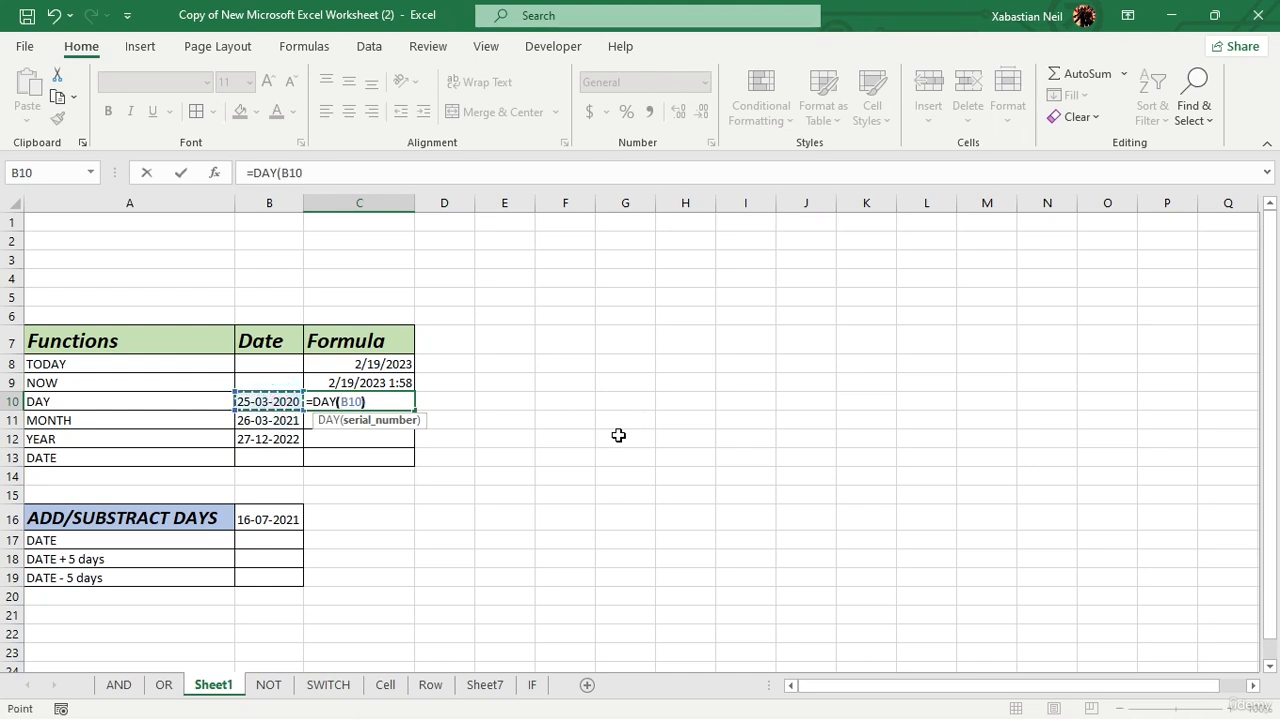
key(Return)
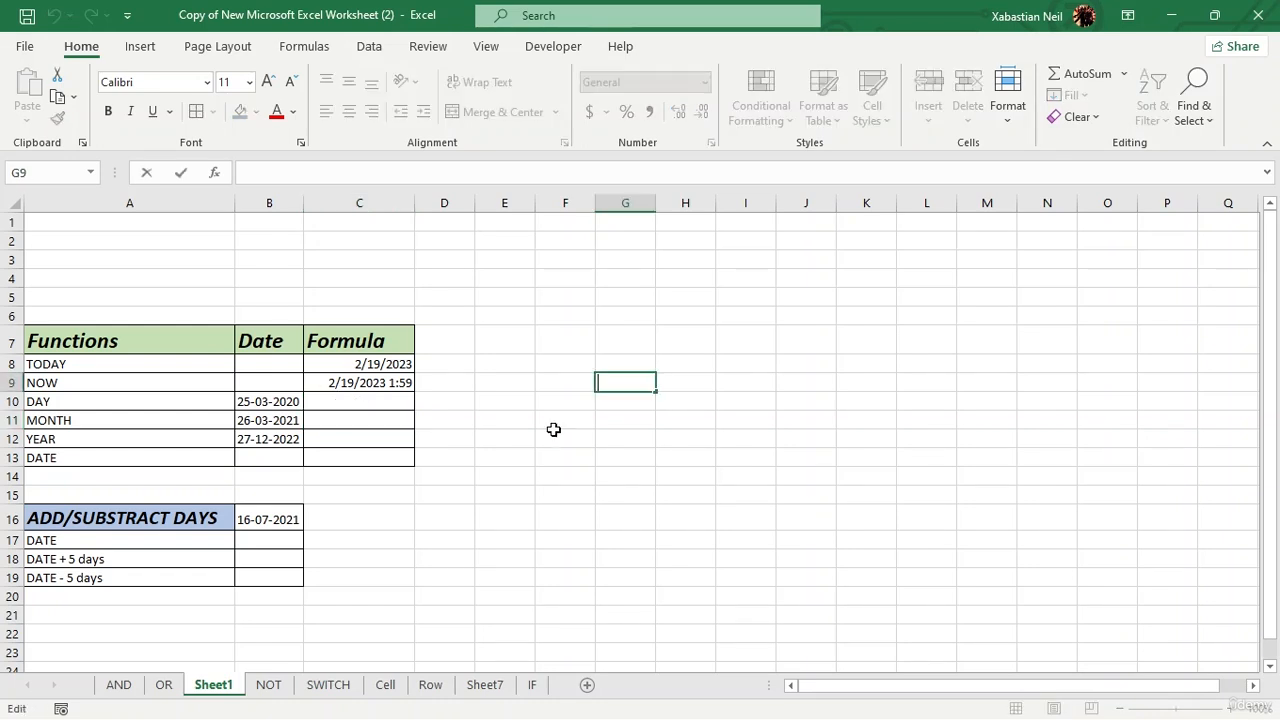
- Enter =DAY(B10) from scratch in the emptied cell C10
click(381, 400)
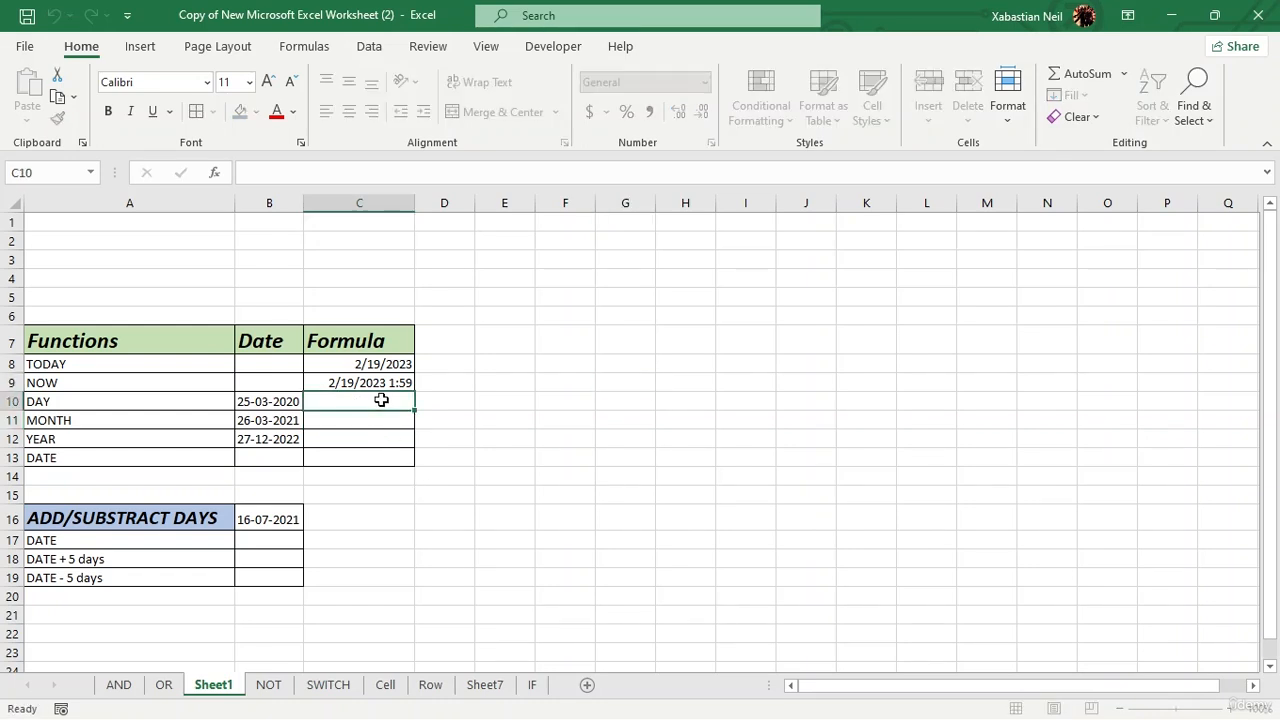
double_click(383, 401)
text(=d)
key(Tab)
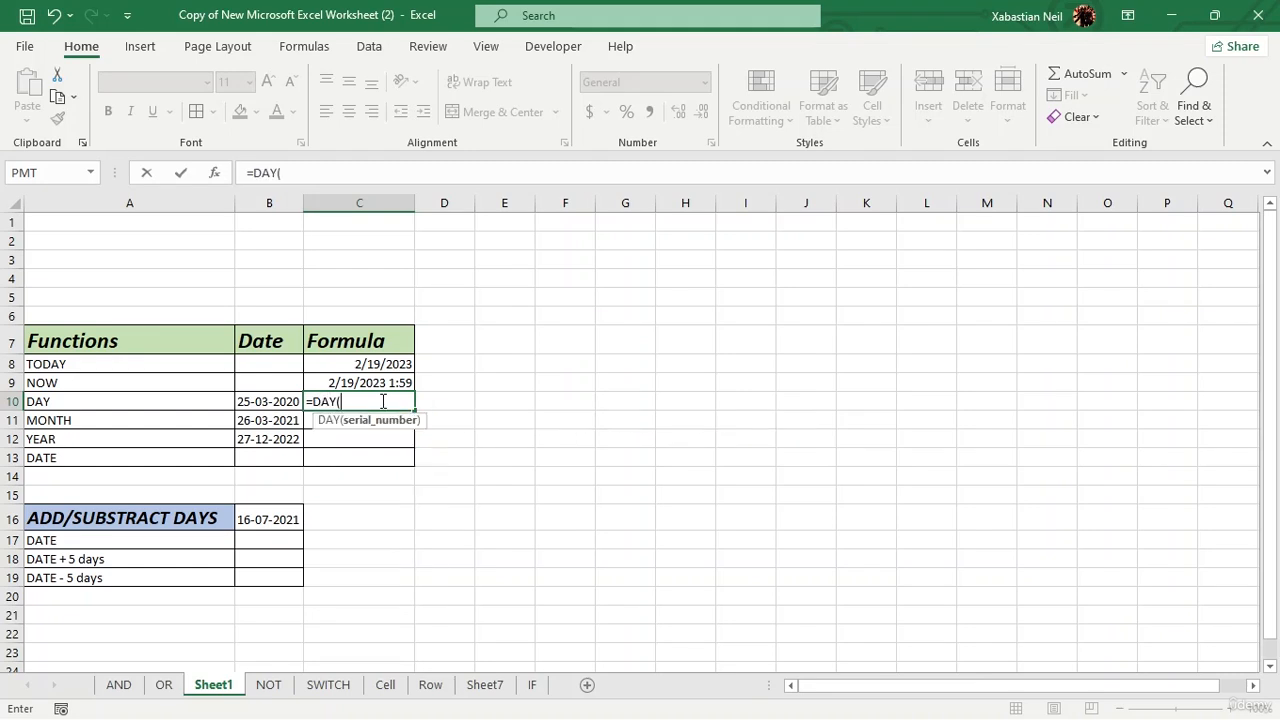
click(266, 400)
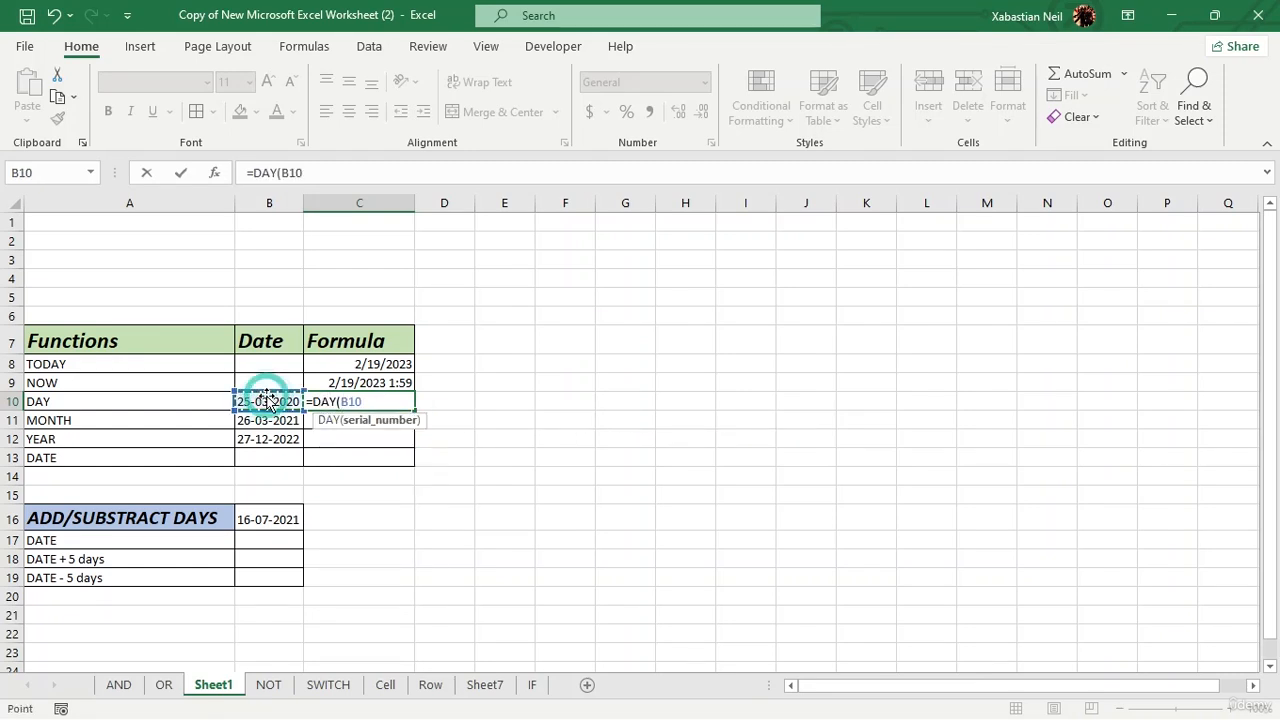
text())
key(Return)
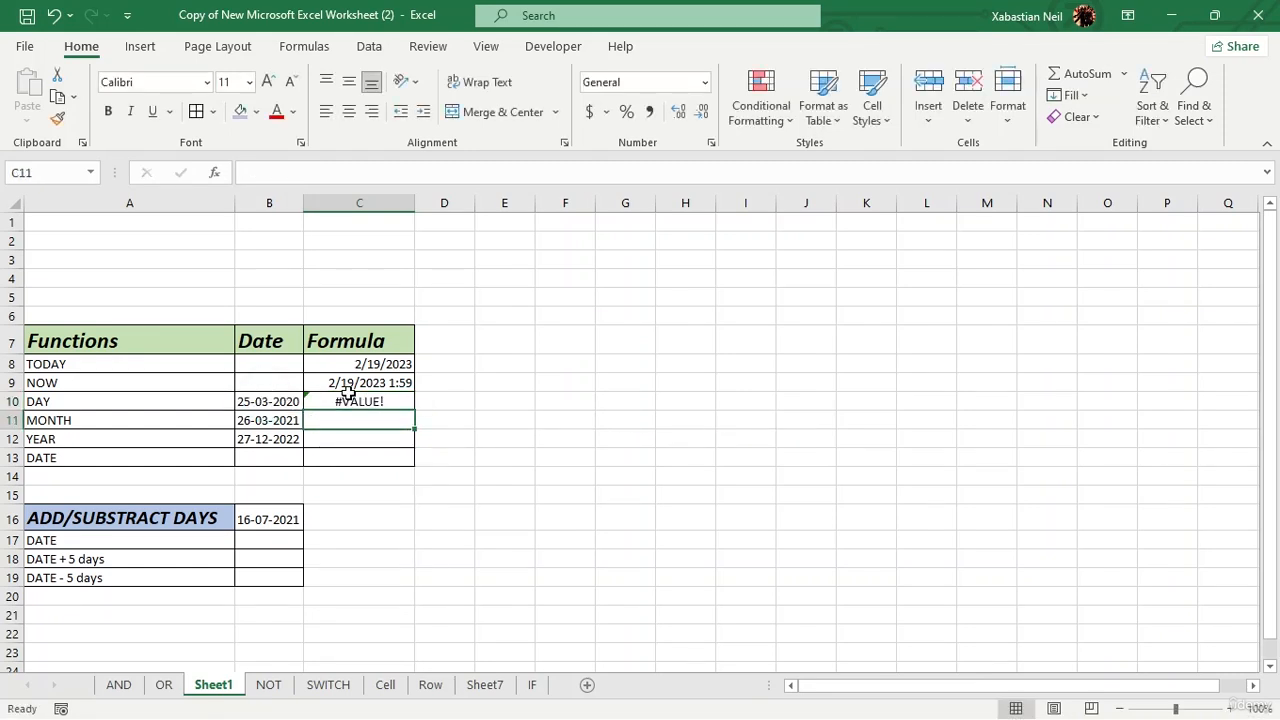
- Open the help on the error in cell C10, then close it
click(287, 401)
click(318, 401)
click(282, 401)
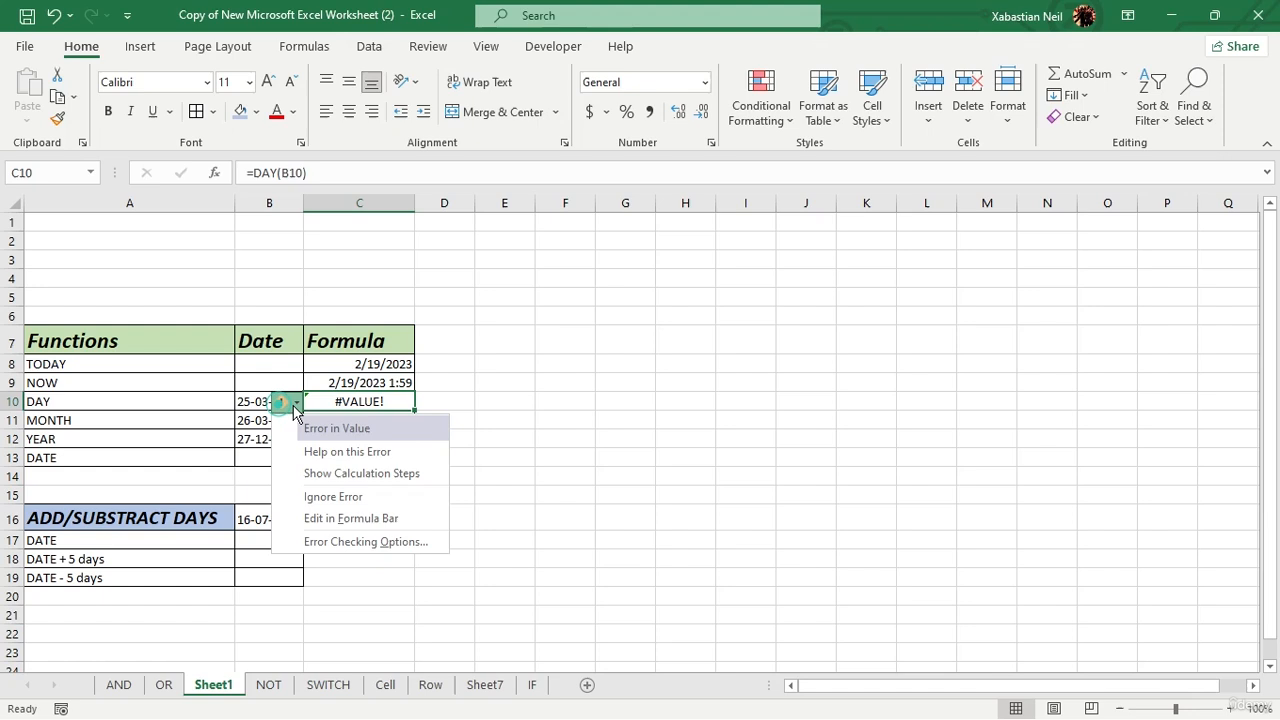
click(385, 453)
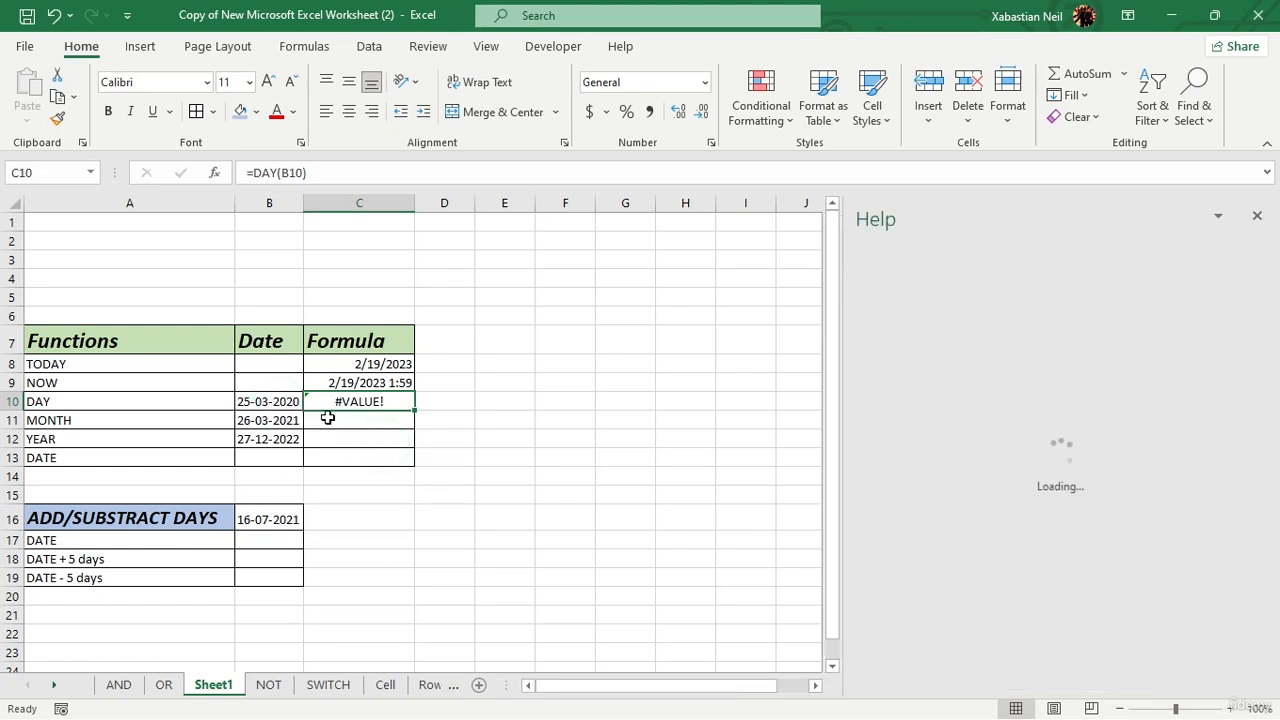
click(1257, 216)
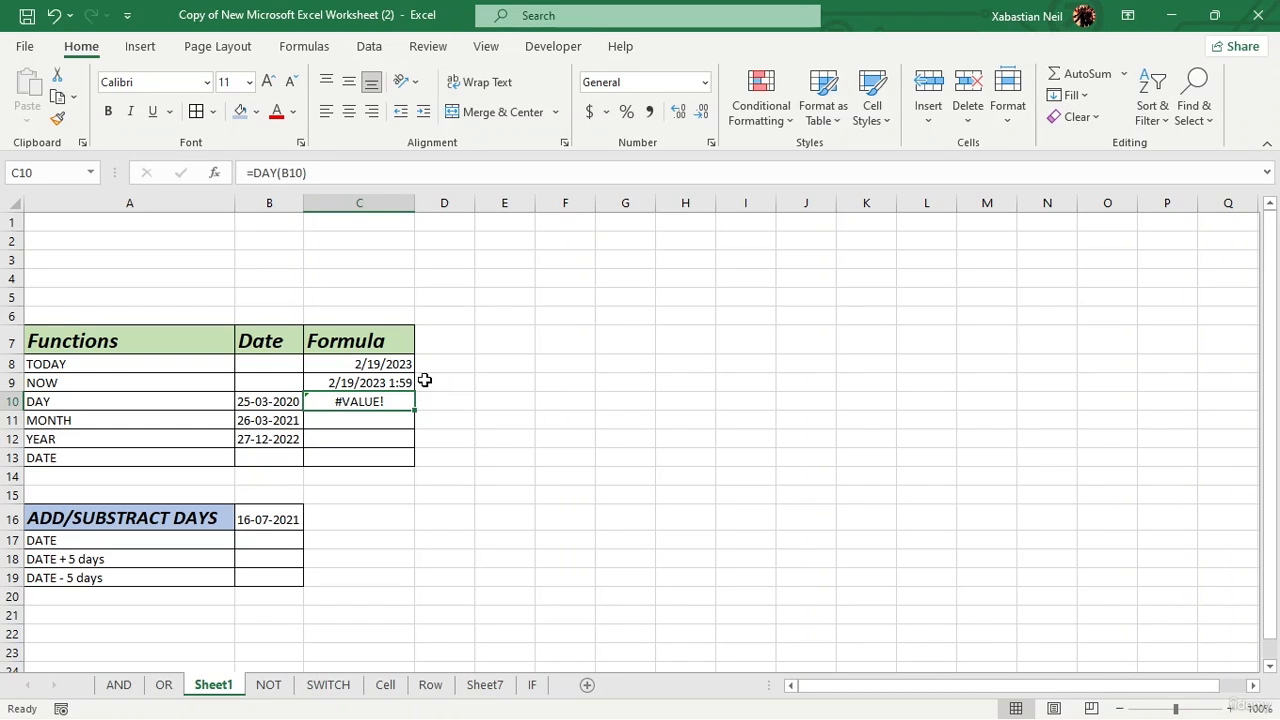
- Erase the formula in C10 back to its equals sign and re-enter it as =day(B10)
double_click(396, 400)
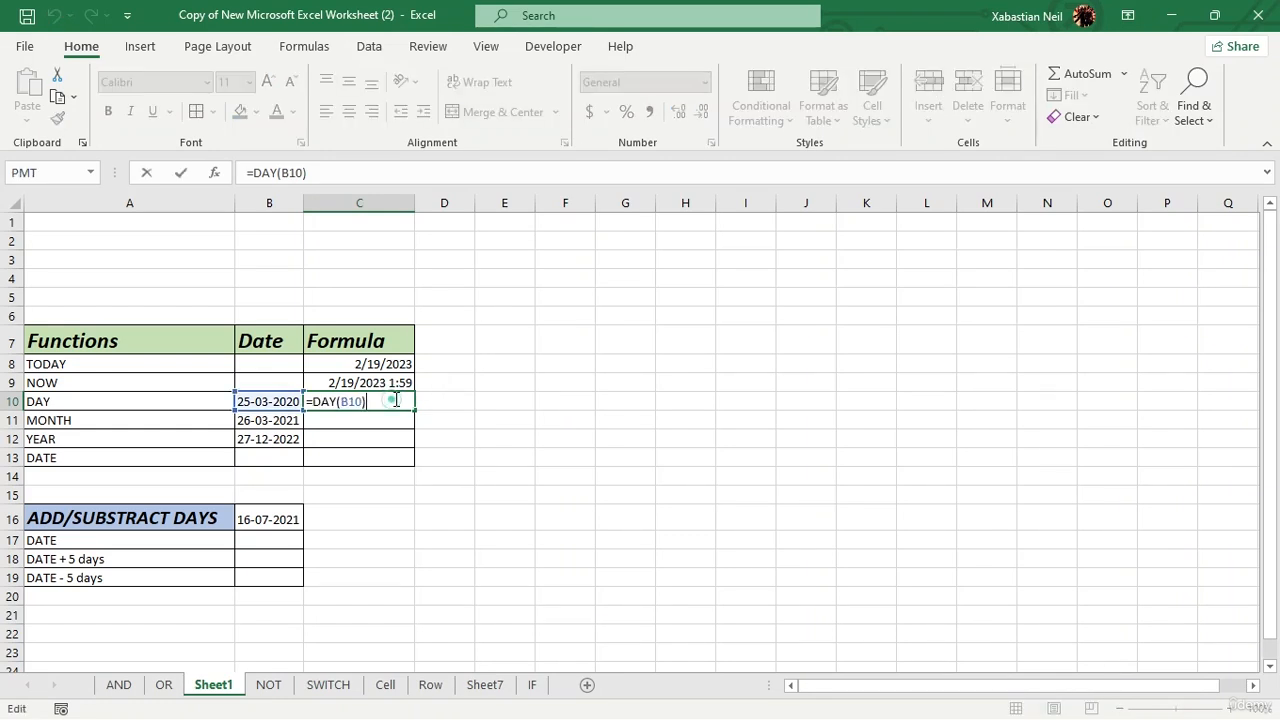
key(BackSpace)
key(BackSpace)
key(BackSpace)
key(BackSpace)
key(BackSpace)
key(BackSpace)
key(BackSpace)
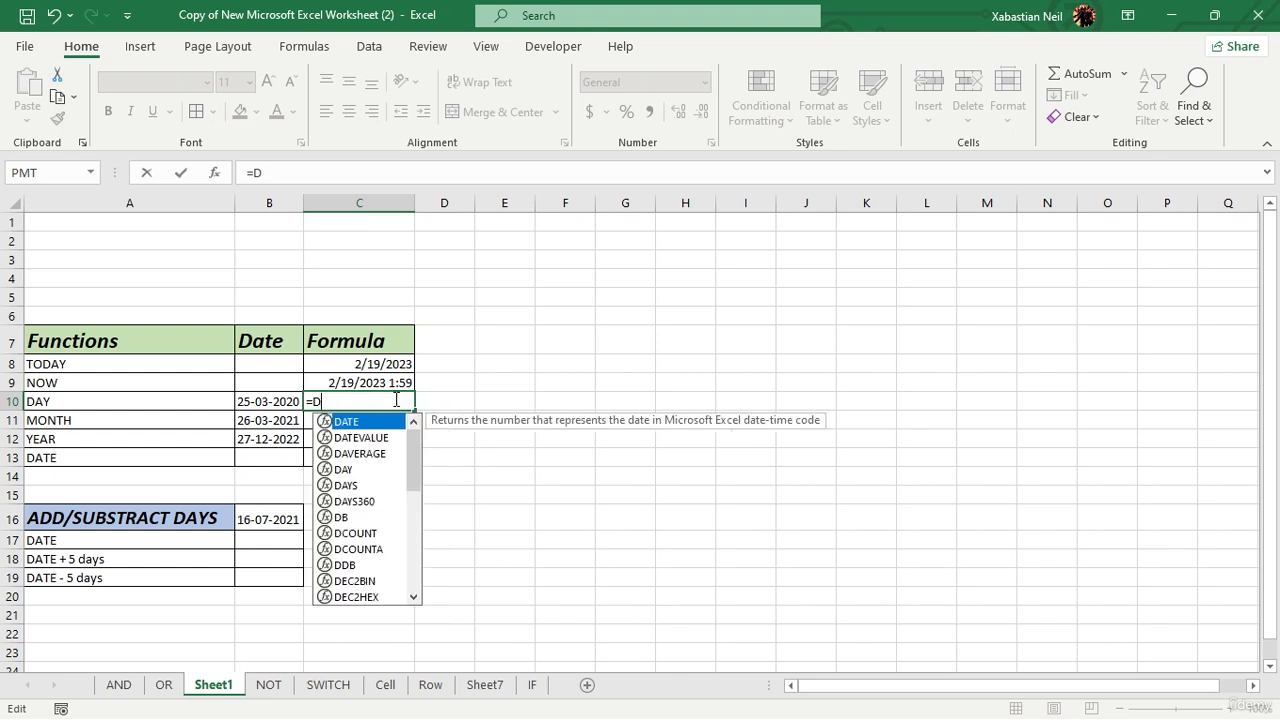
text(ay)
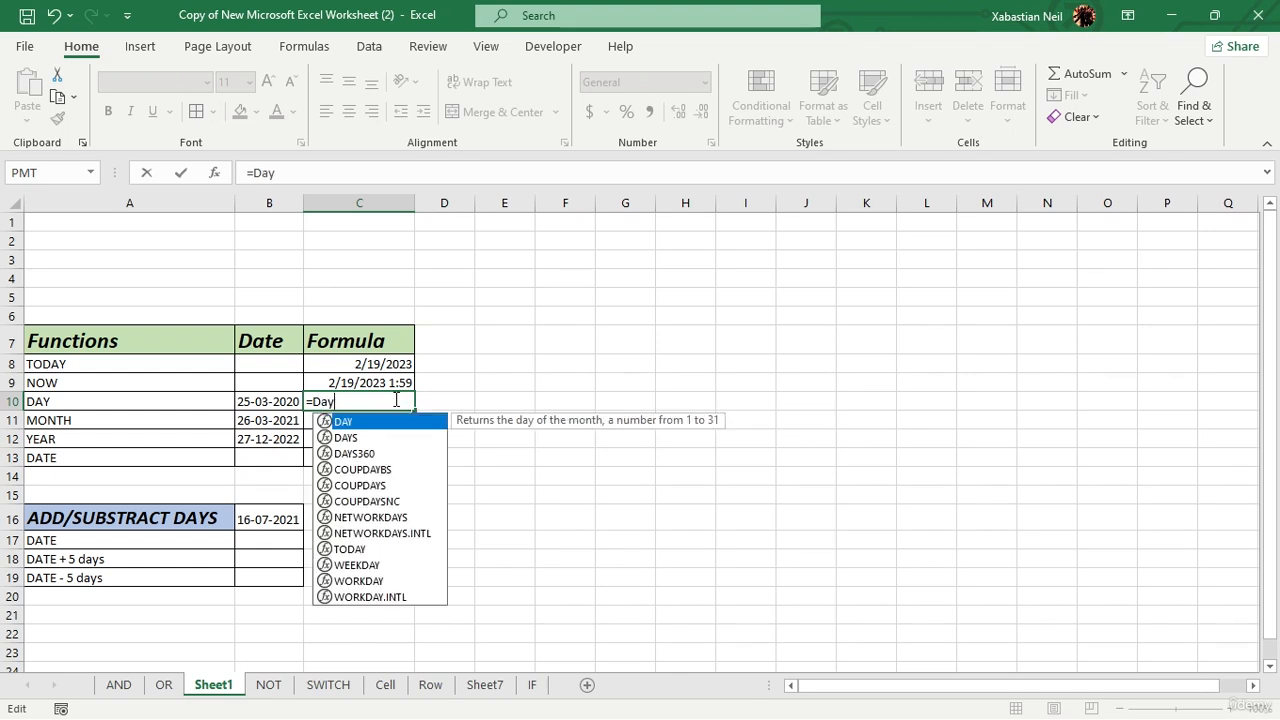
key(BackSpace)
key(BackSpace)
key(BackSpace)
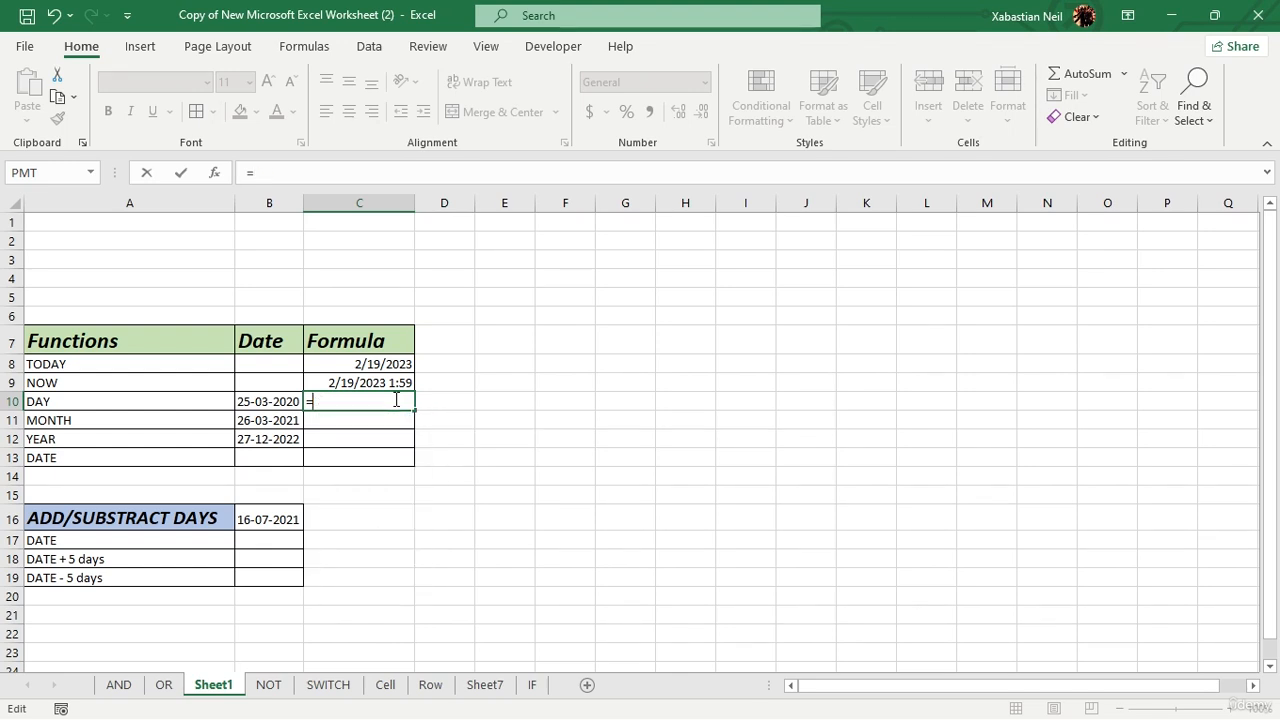
text(day)
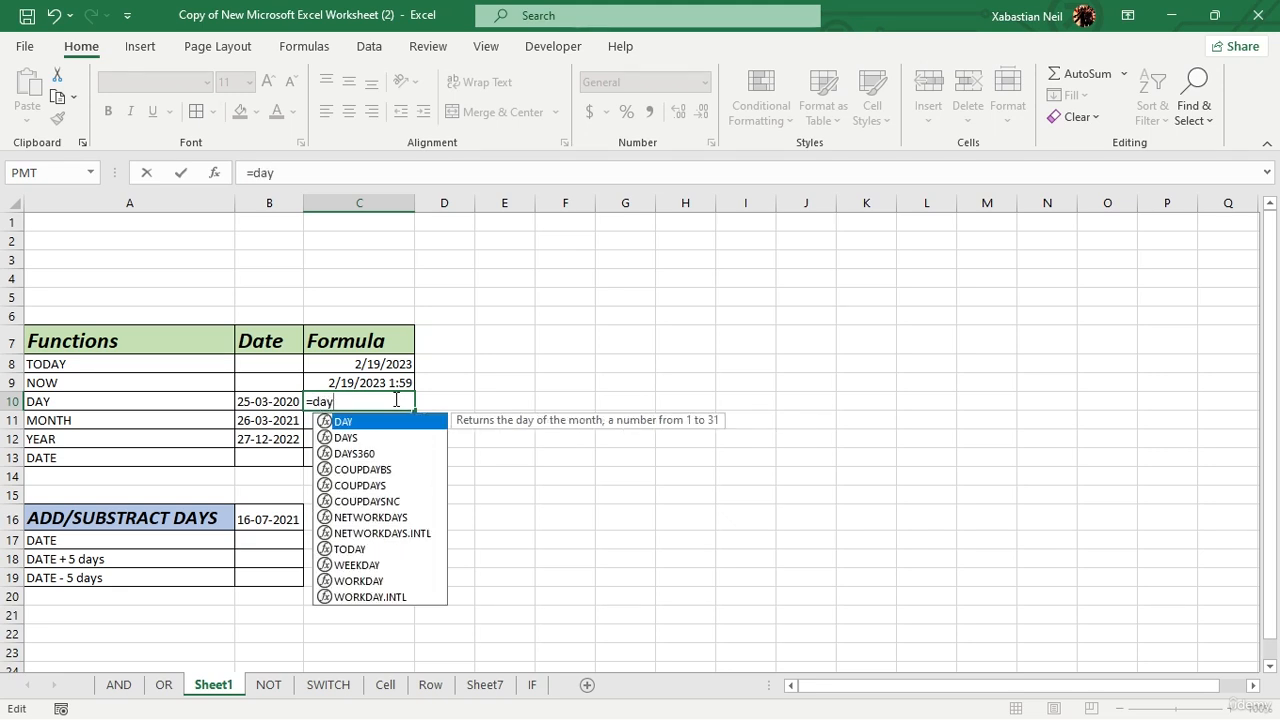
text(()
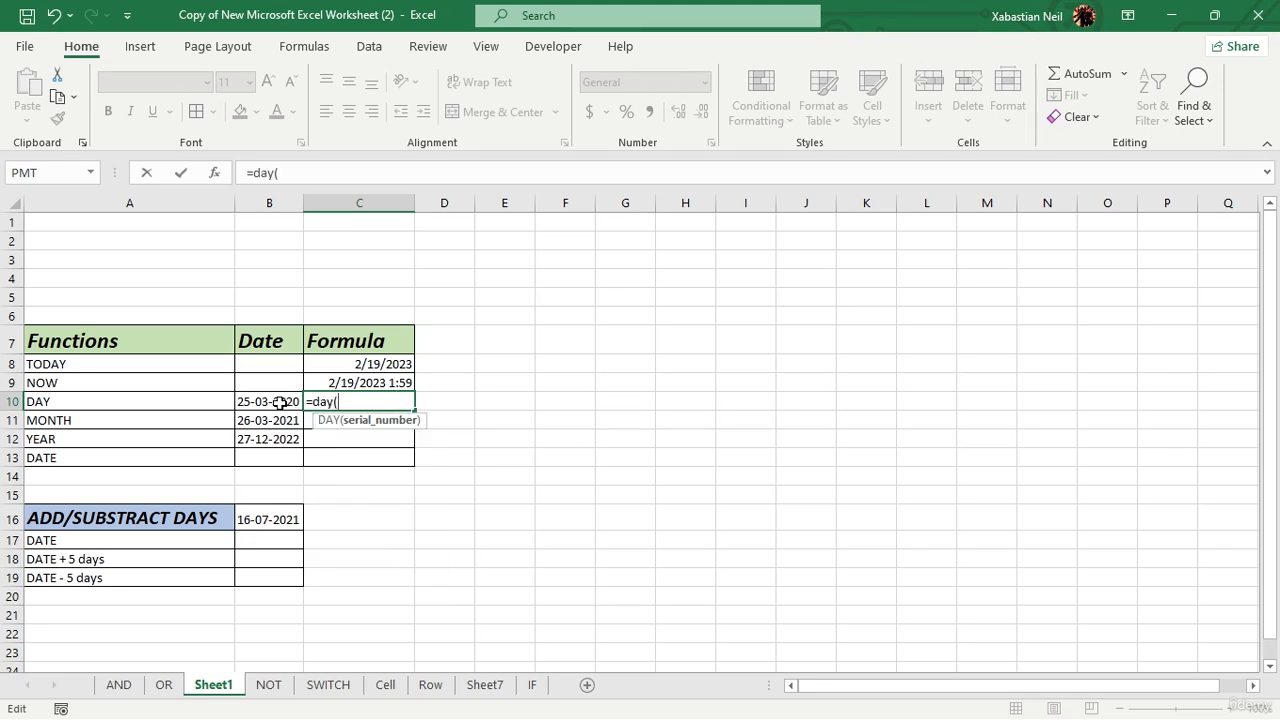
click(280, 401)
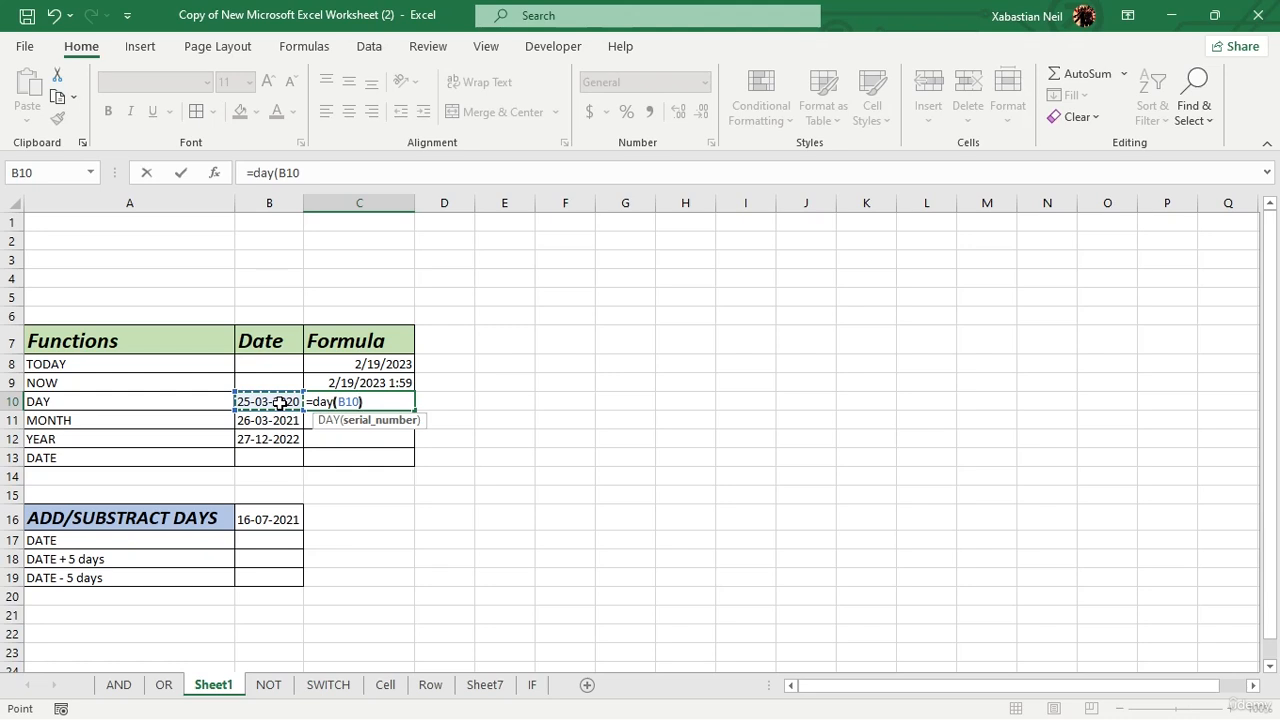
text())
key(Return)
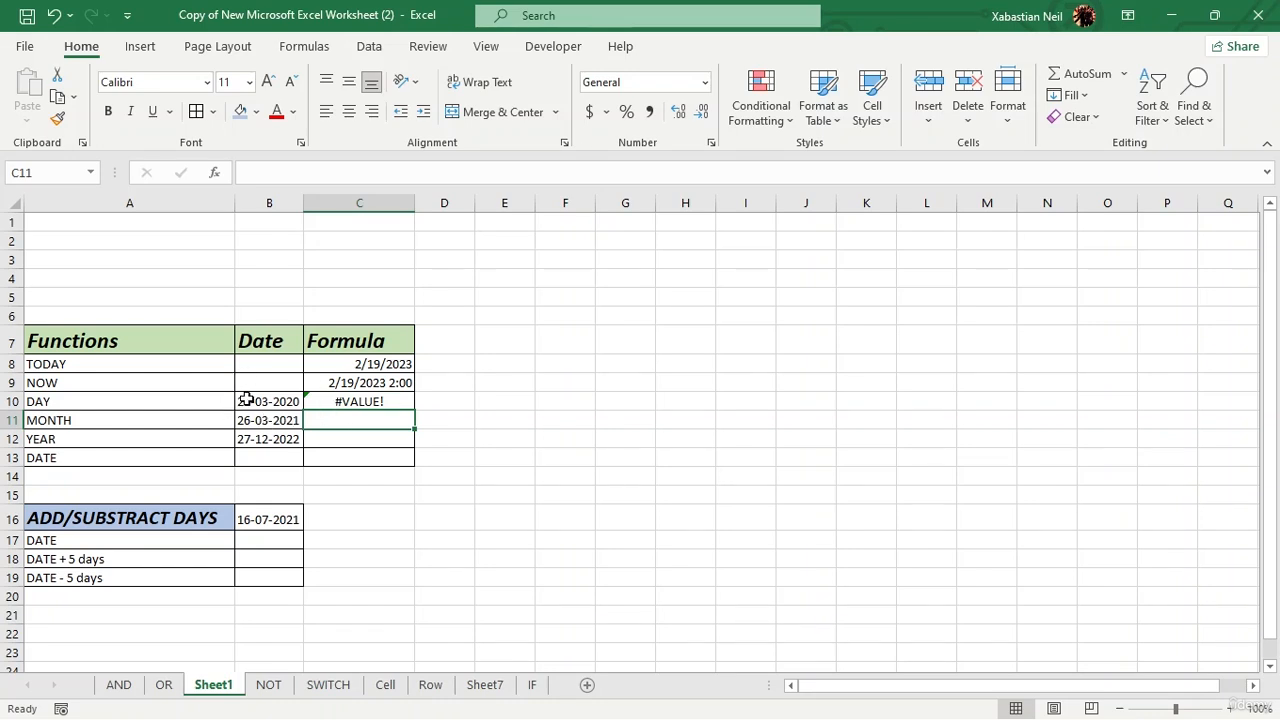
- Change the date in B10 of the DAY row to 2-03-2020
click(243, 399)
double_click(249, 400)
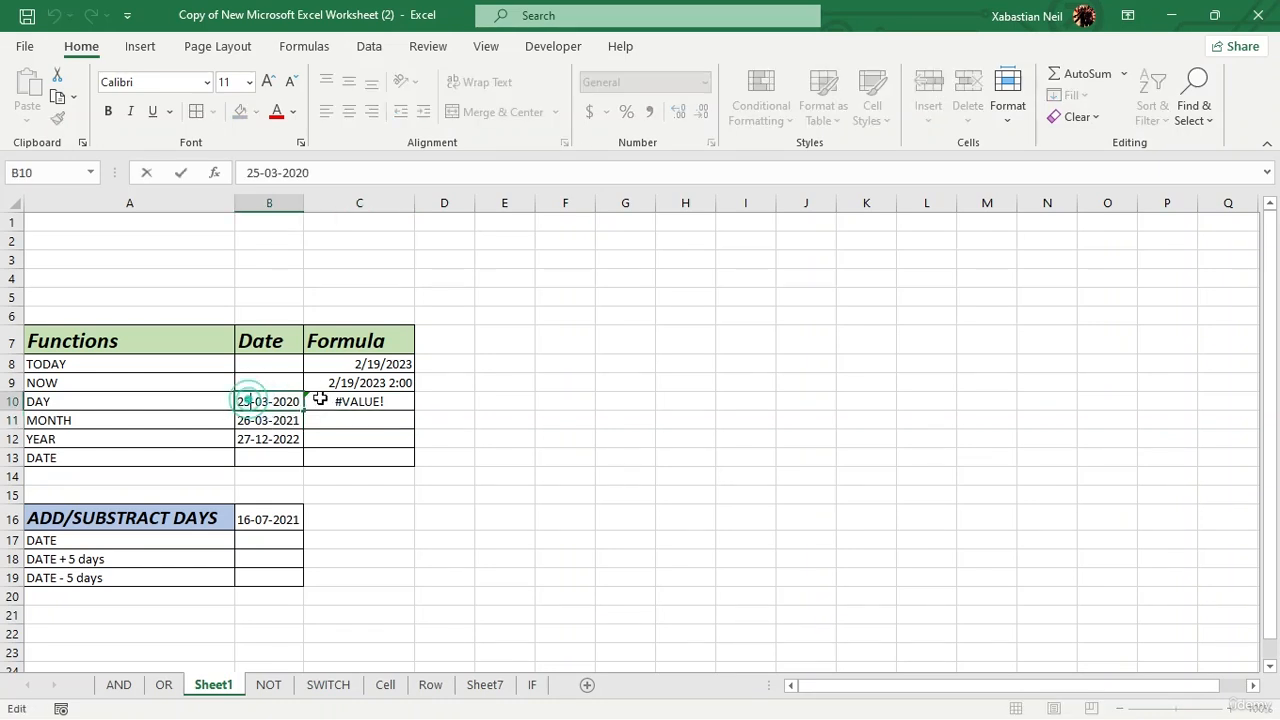
key(BackSpace)
key(BackSpace)
text(2)
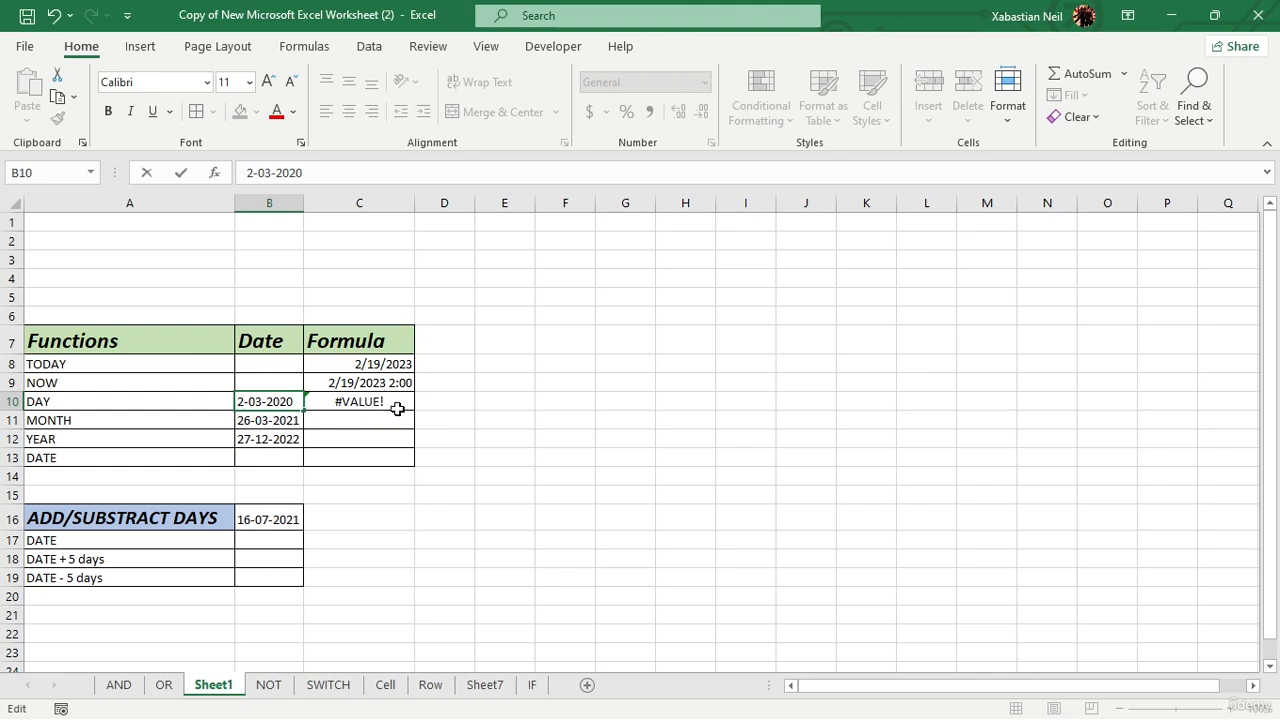
key(Return)
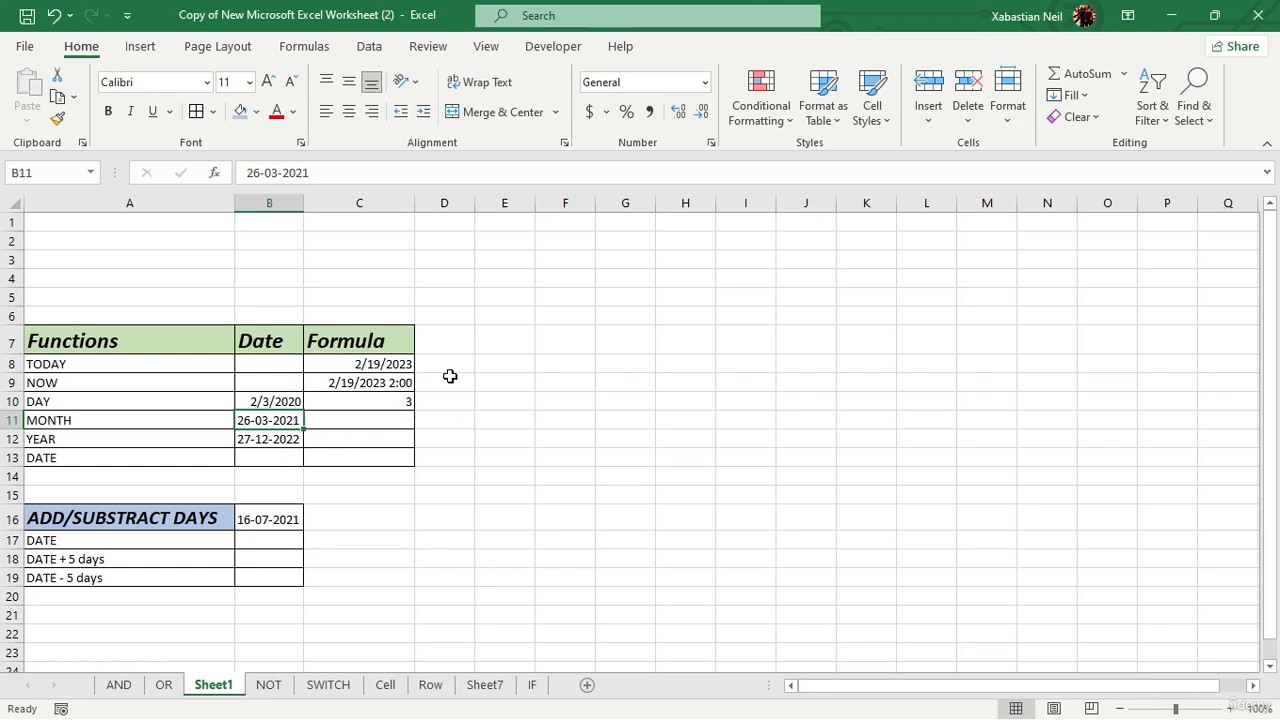
- Enter =MONTH(B11) in cell C11 to extract the month from the date in the MONTH row
click(389, 421)
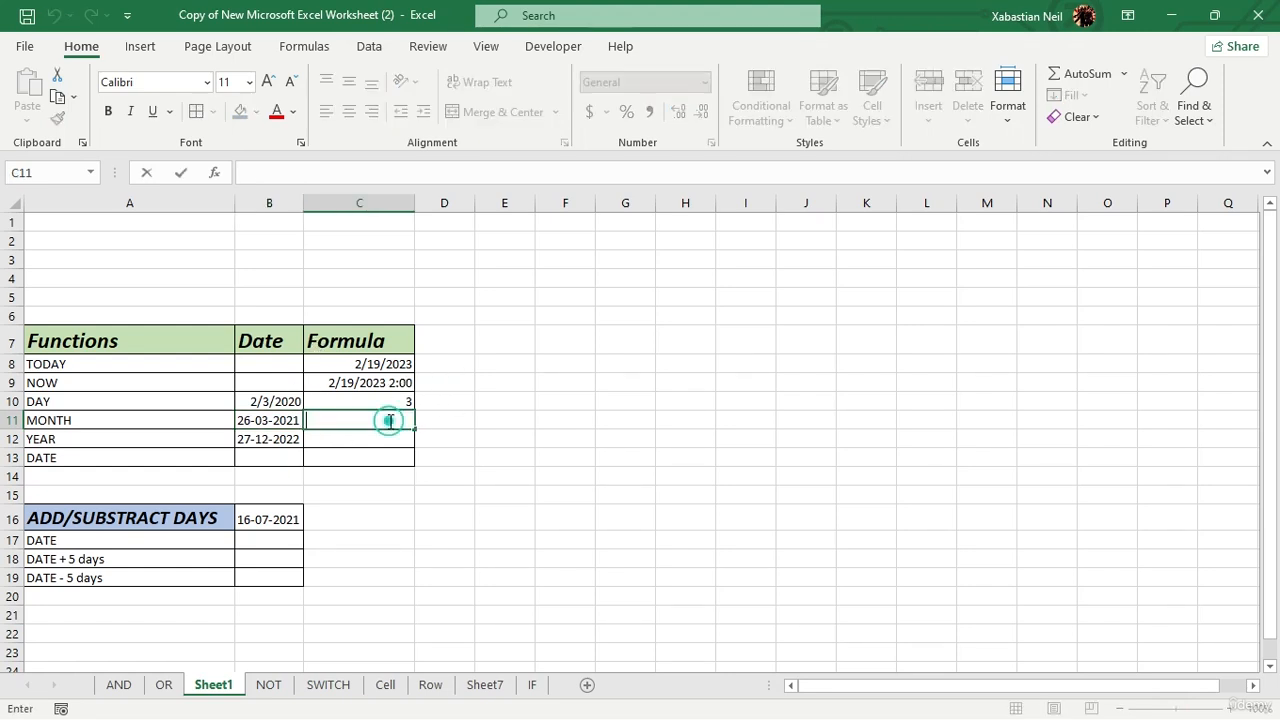
text(=m)
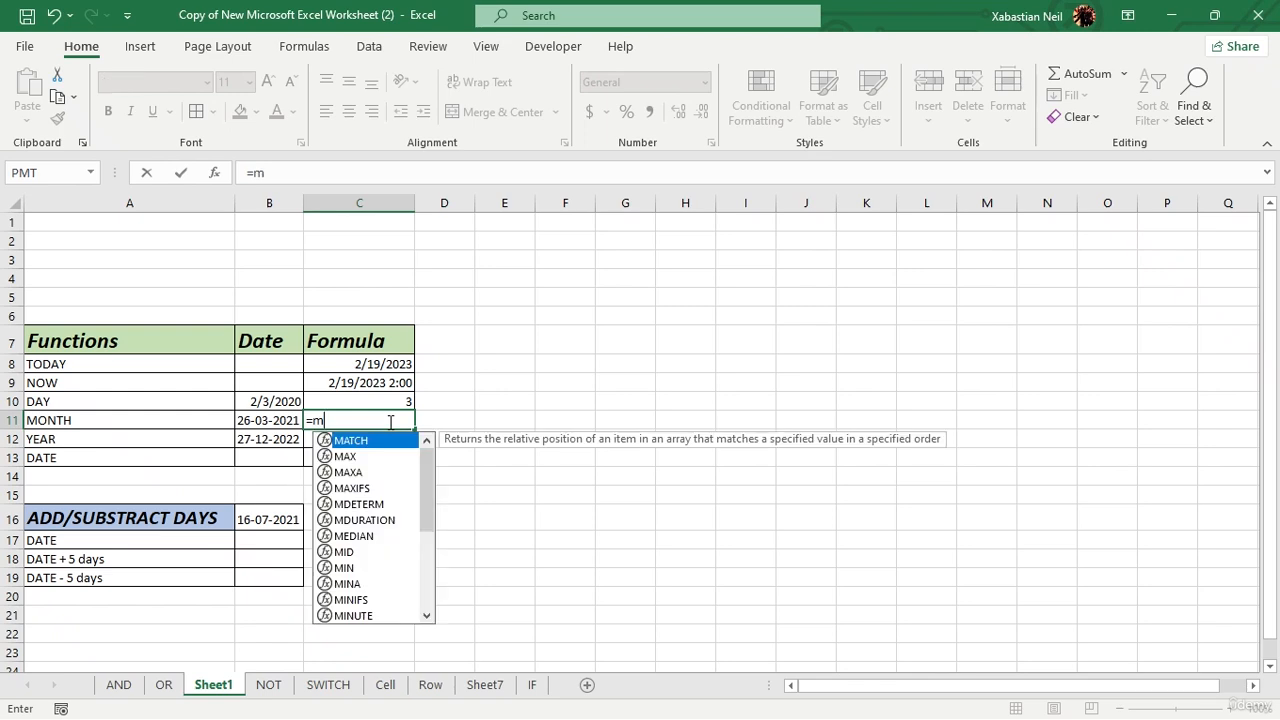
text(onth)
key(Tab)
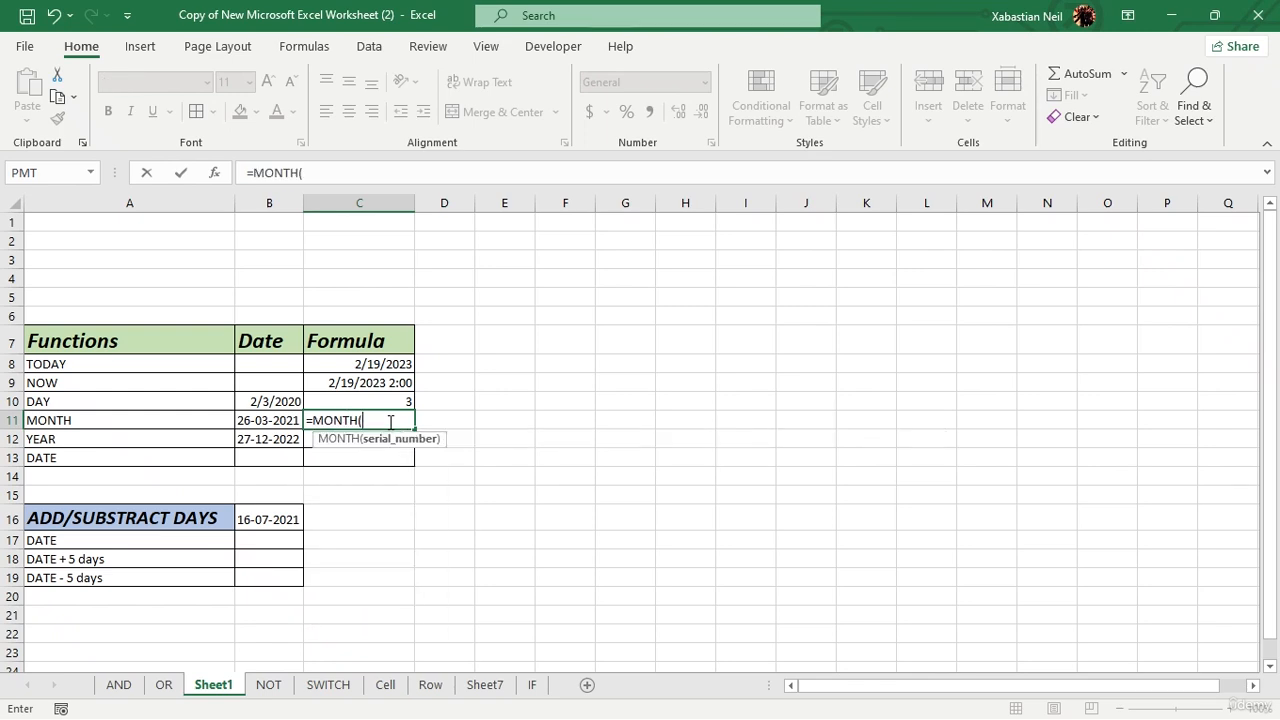
click(285, 422)
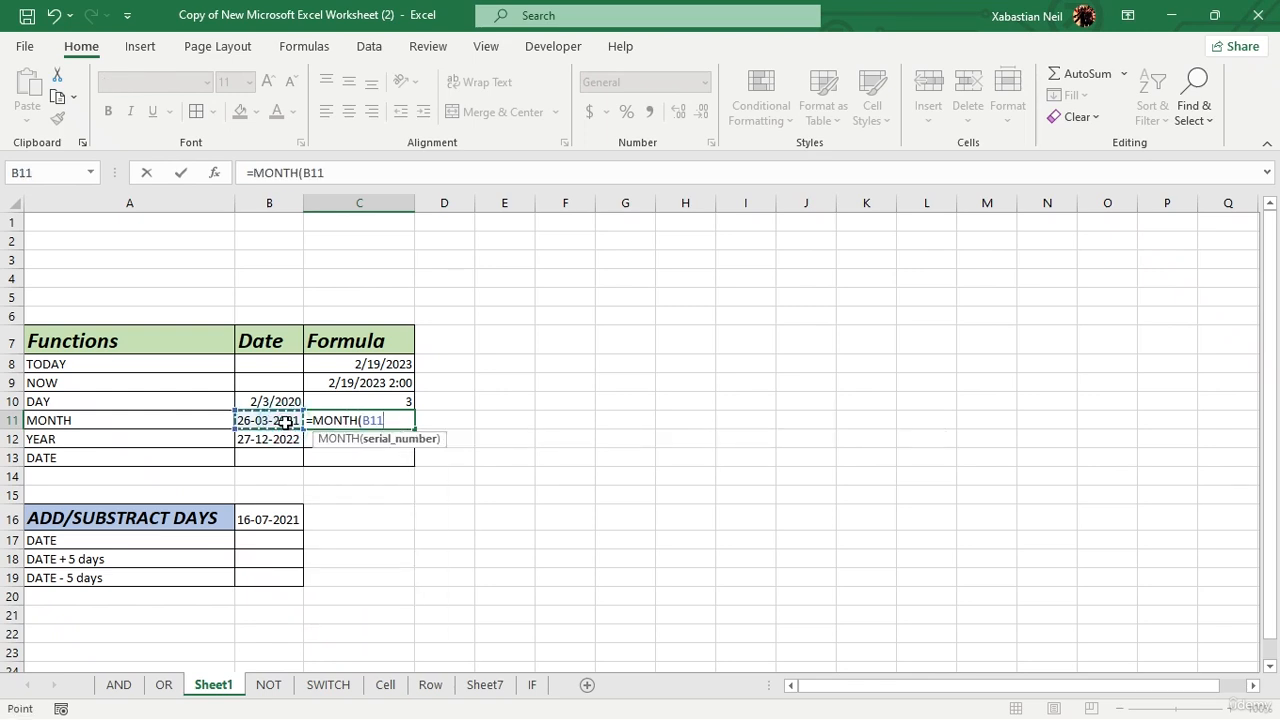
text())
key(Return)
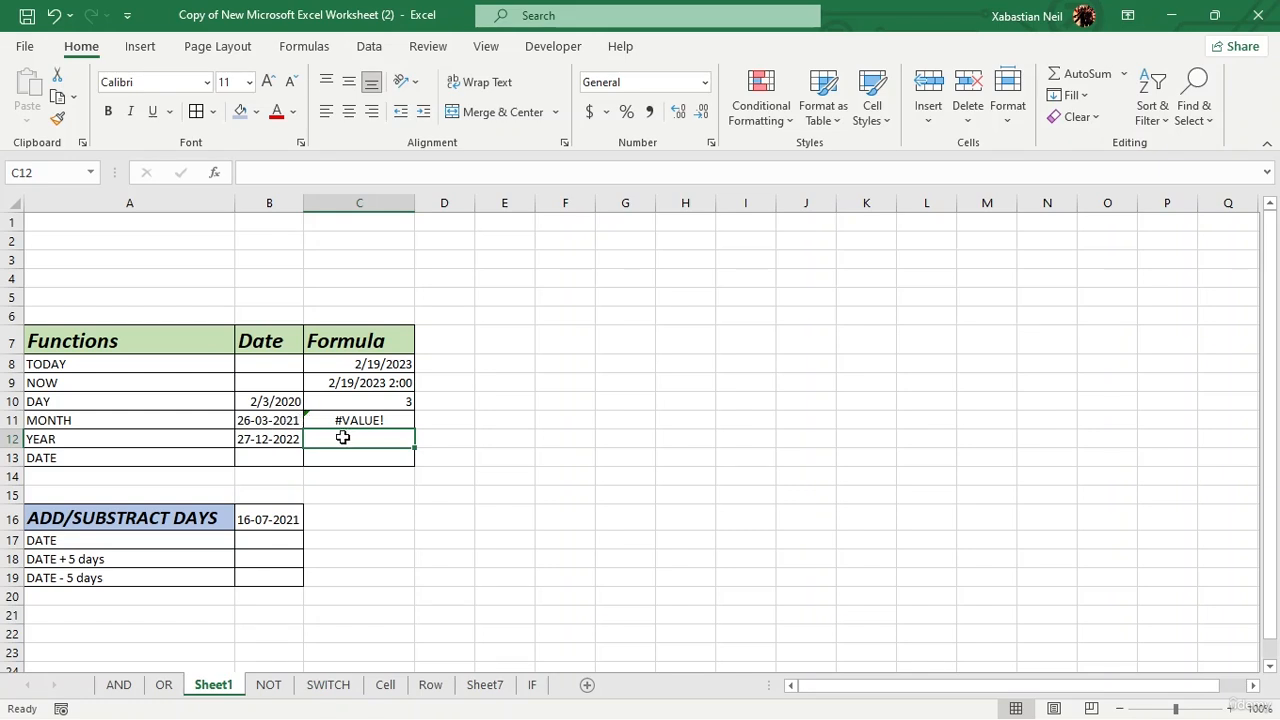
- Replace the hyphens in the B11 date with slashes so that it reads 26/03/2021
double_click(290, 425)
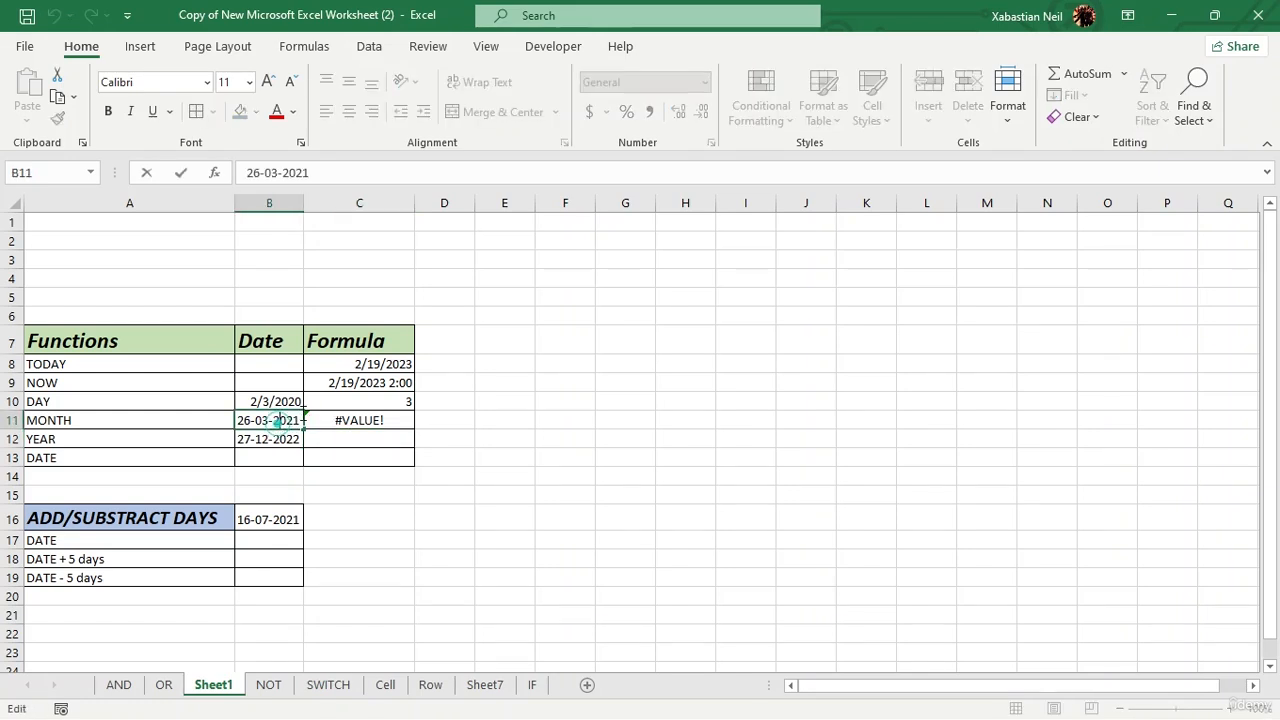
click(300, 206)
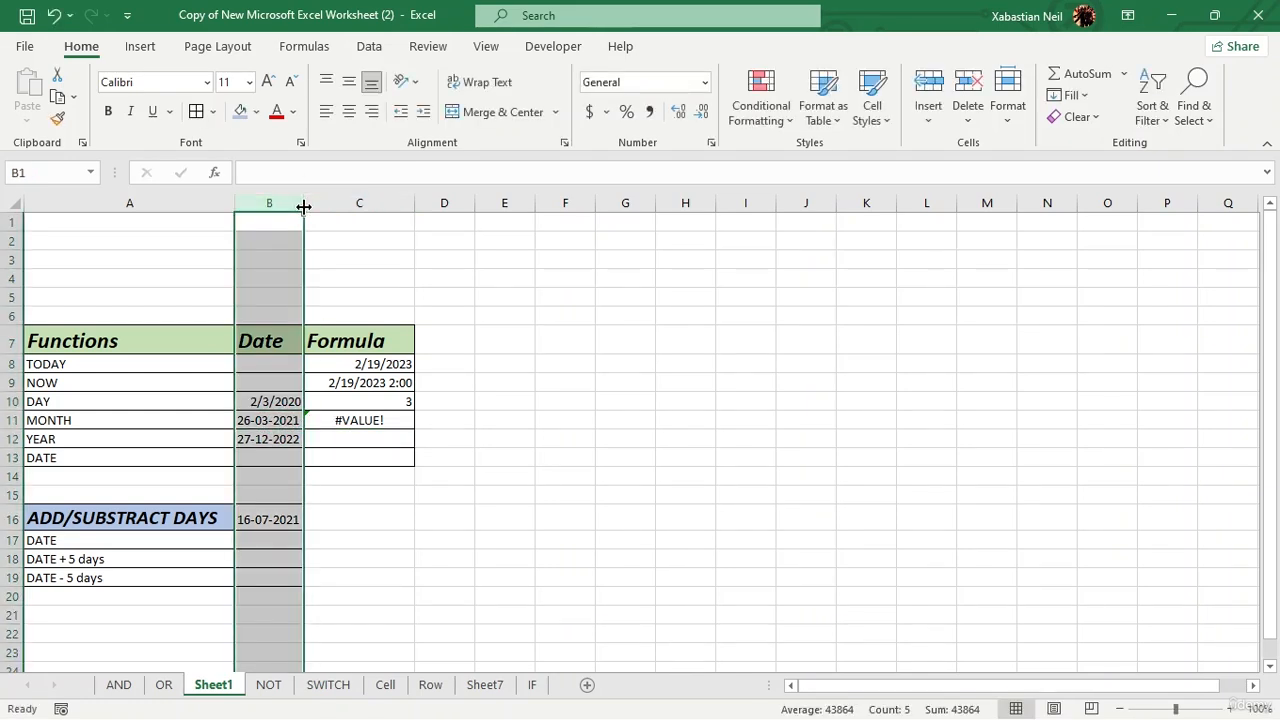
click(303, 206)
click(257, 420)
double_click(257, 420)
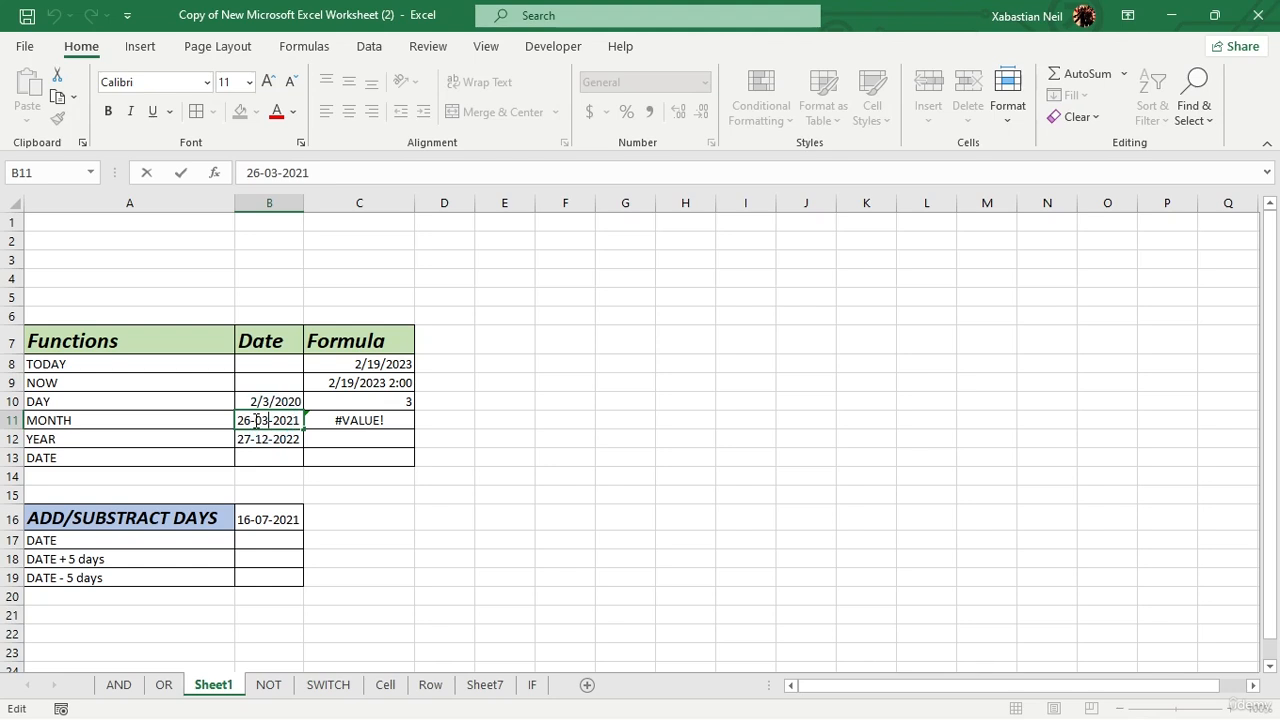
click(256, 420)
key(BackSpace)
text(/)
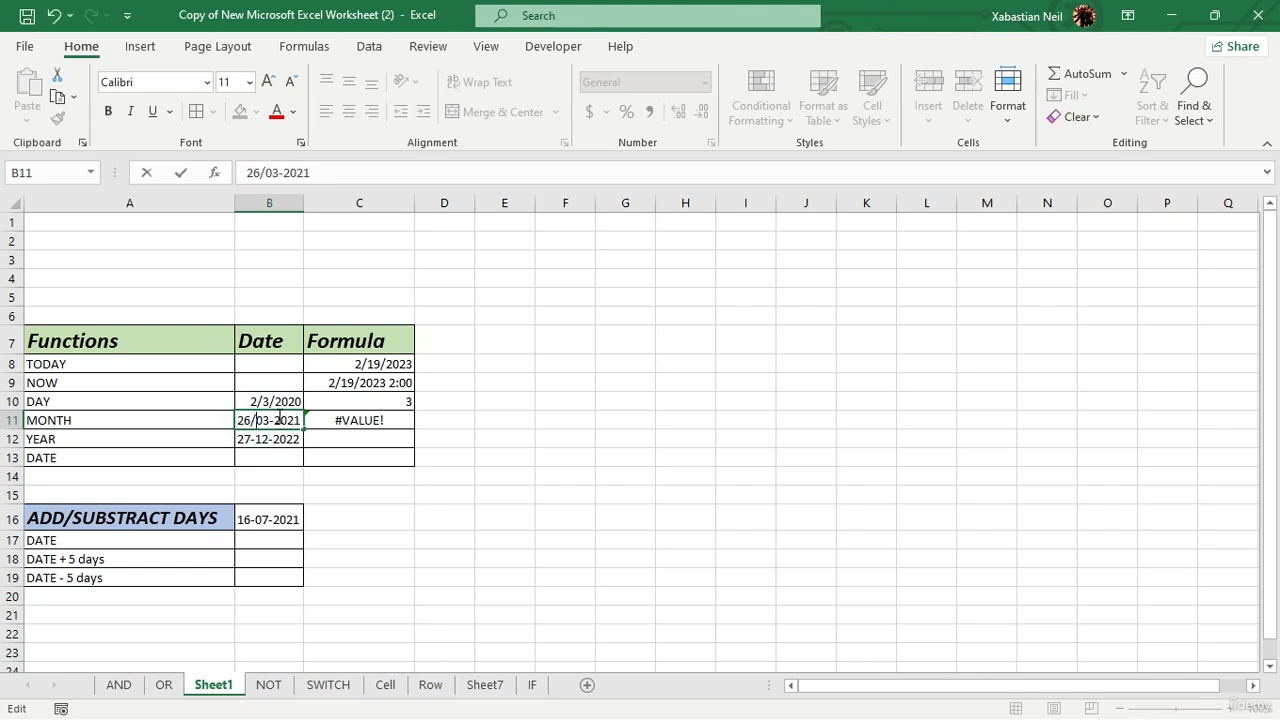
key(BackSpace)
text(/)
key(Return)
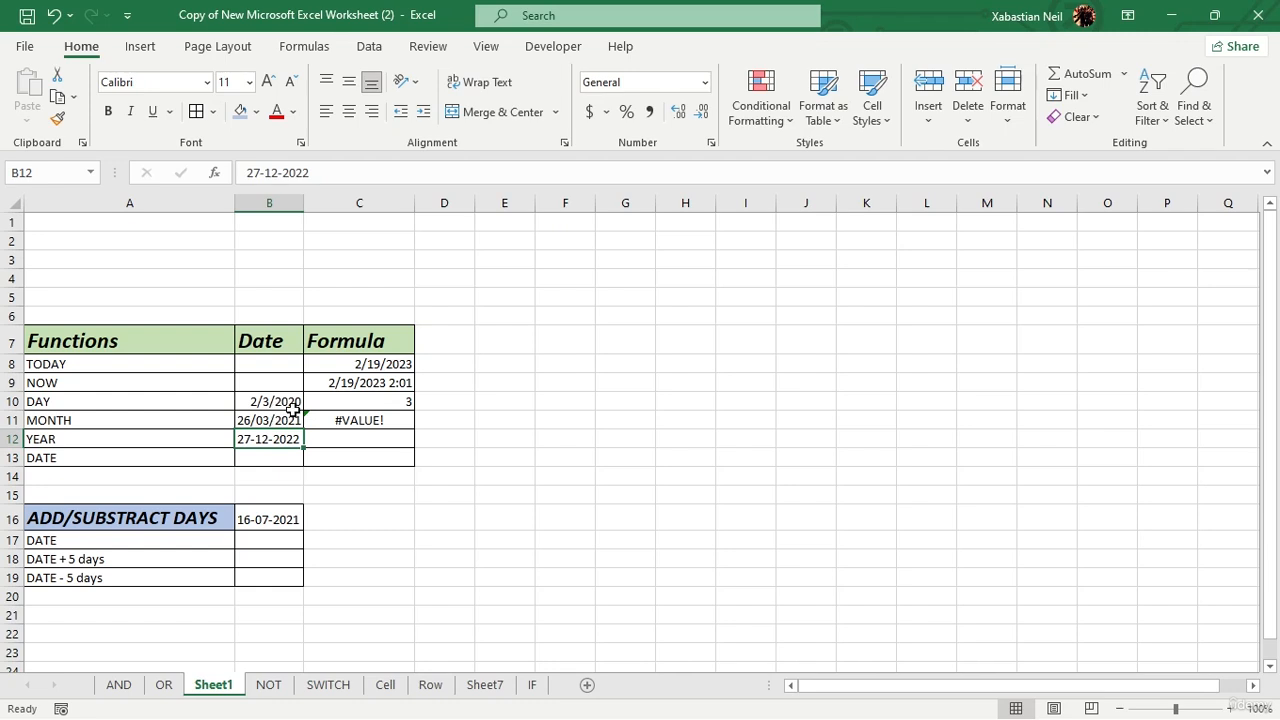
- Change the date in B11 of the MONTH row to 2/03/2021
click(262, 418)
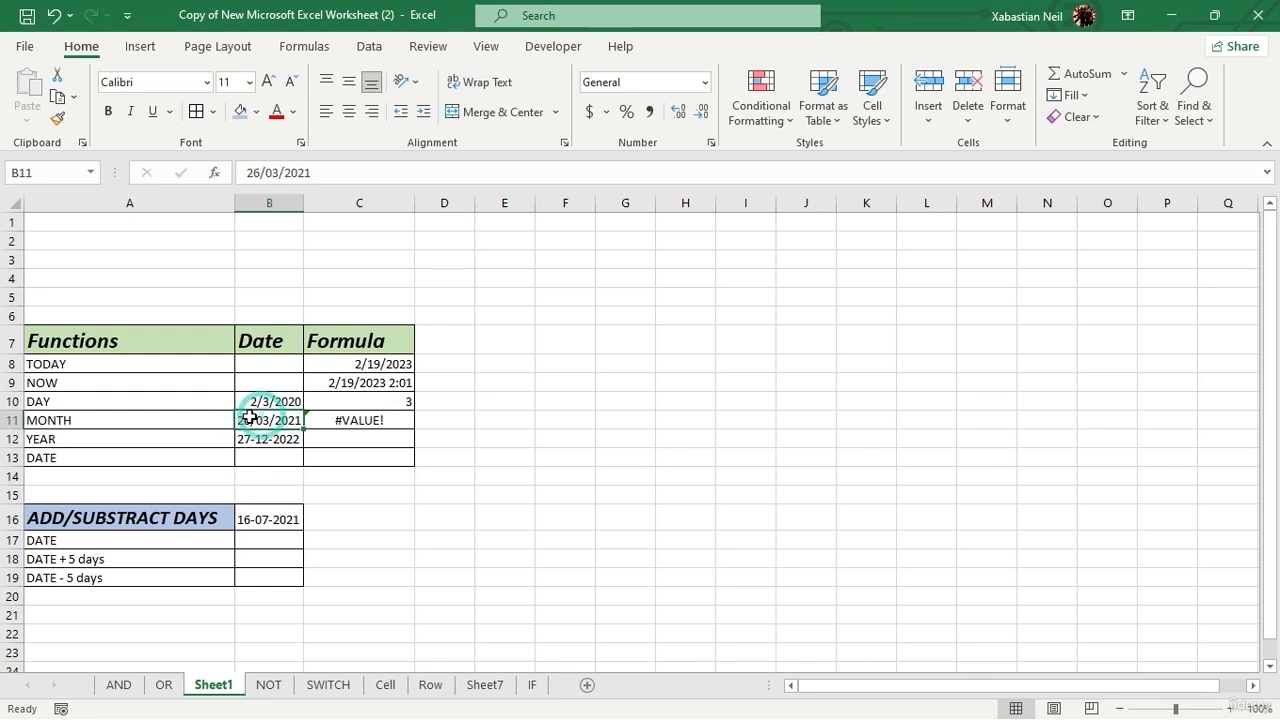
double_click(254, 418)
key(BackSpace)
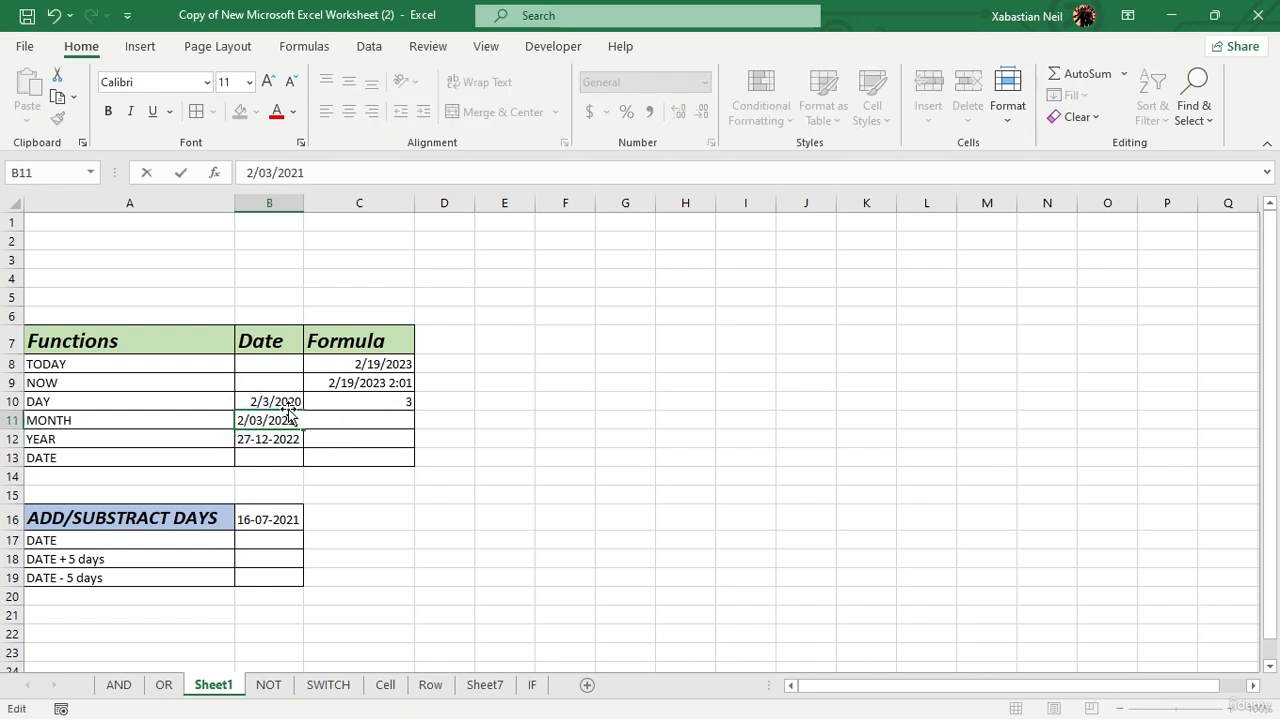
key(Return)
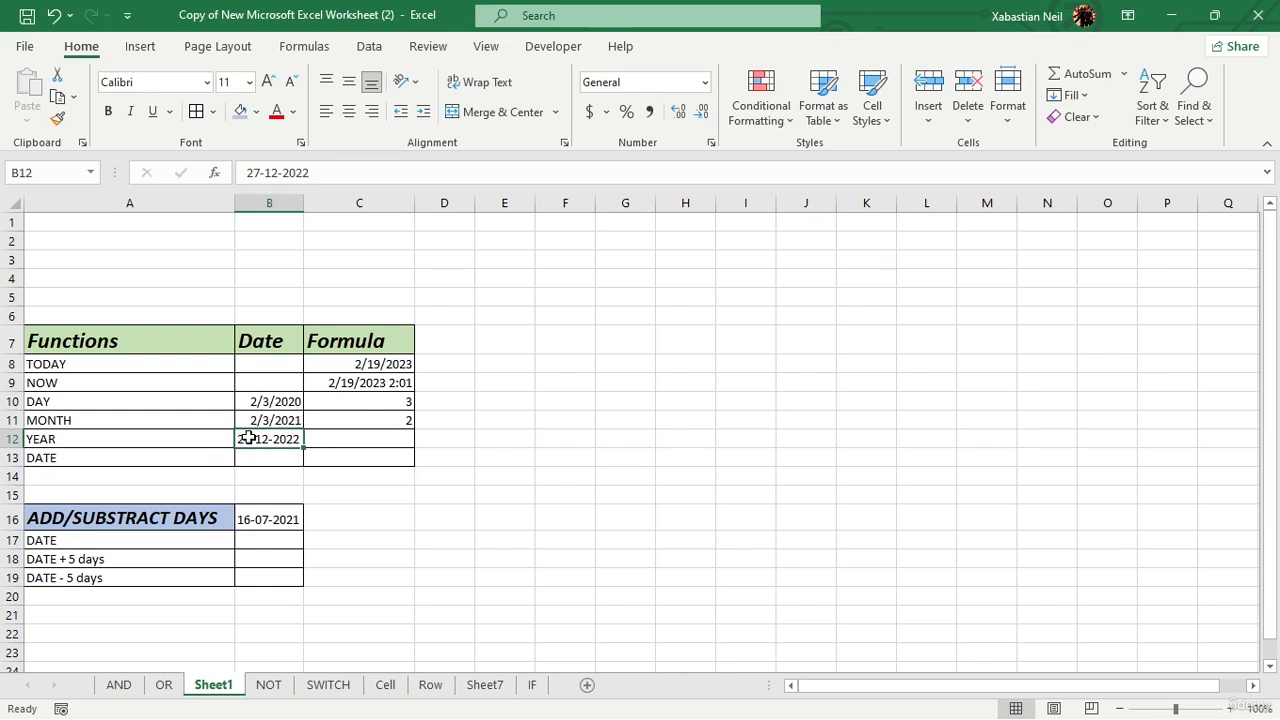
- Enter =YEAR(B12) in cell C12 to extract the year from the date in the YEAR row
double_click(391, 446)
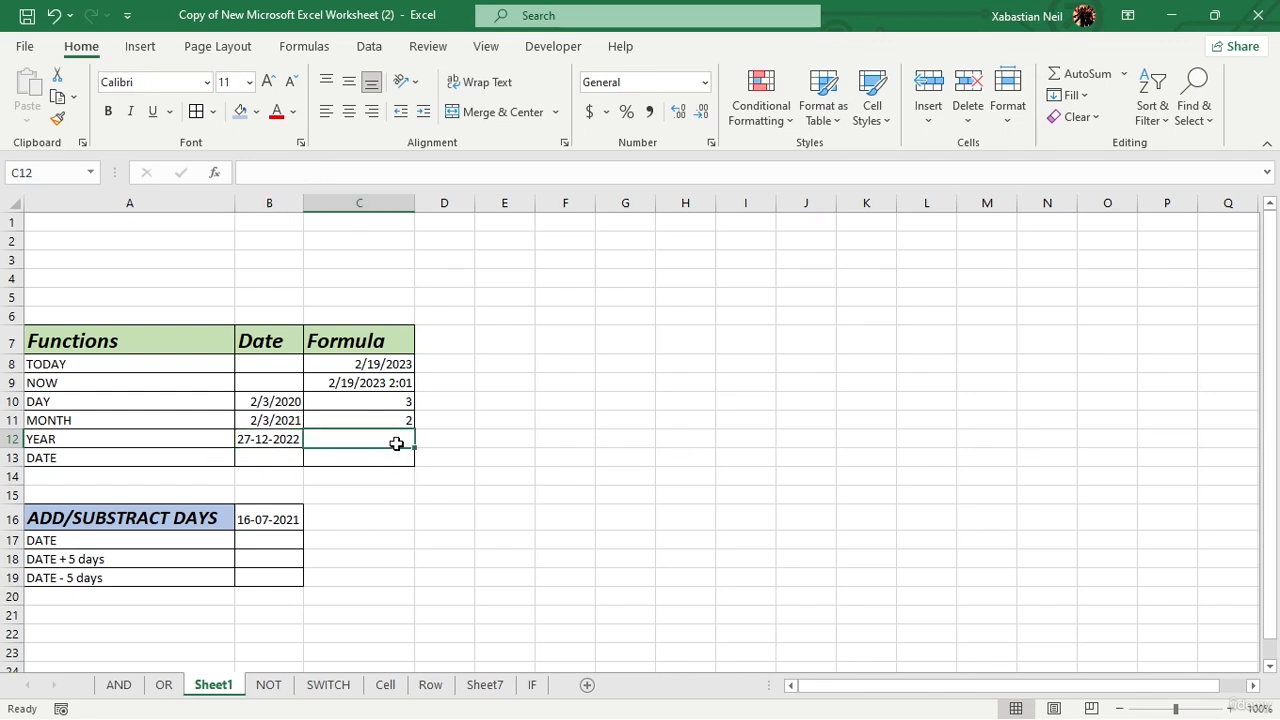
text(=)
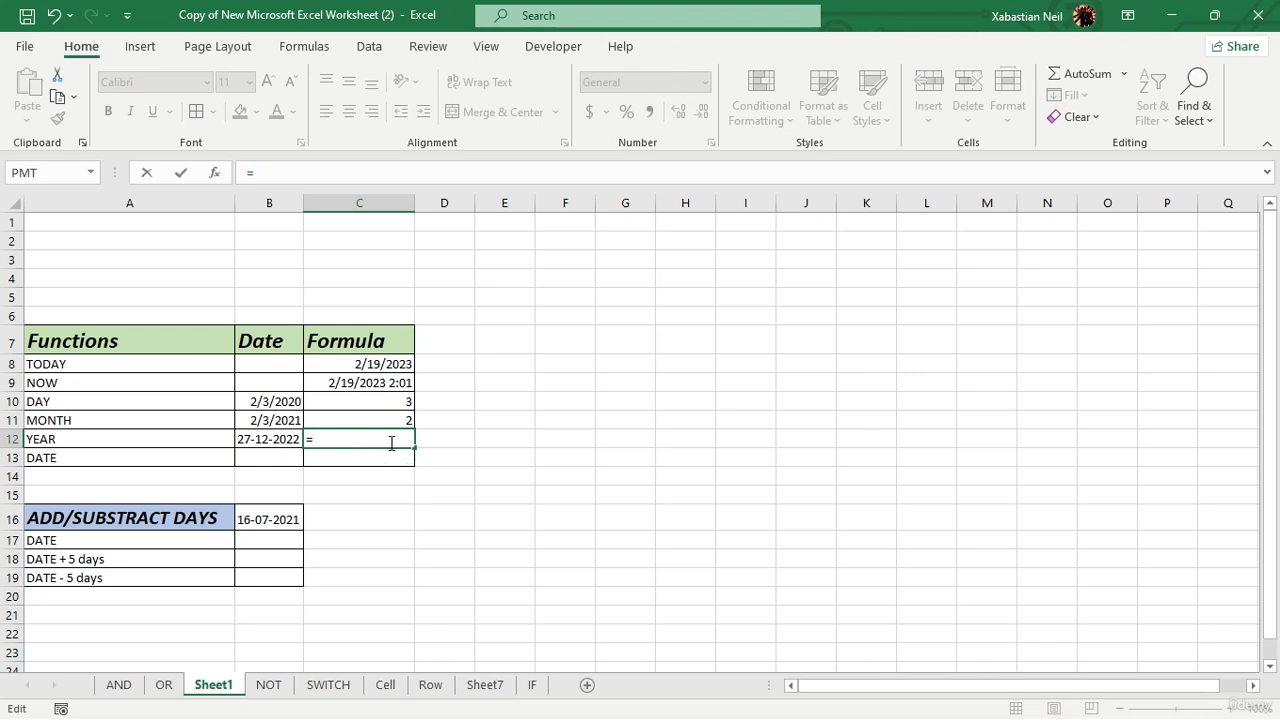
text(year)
key(Tab)
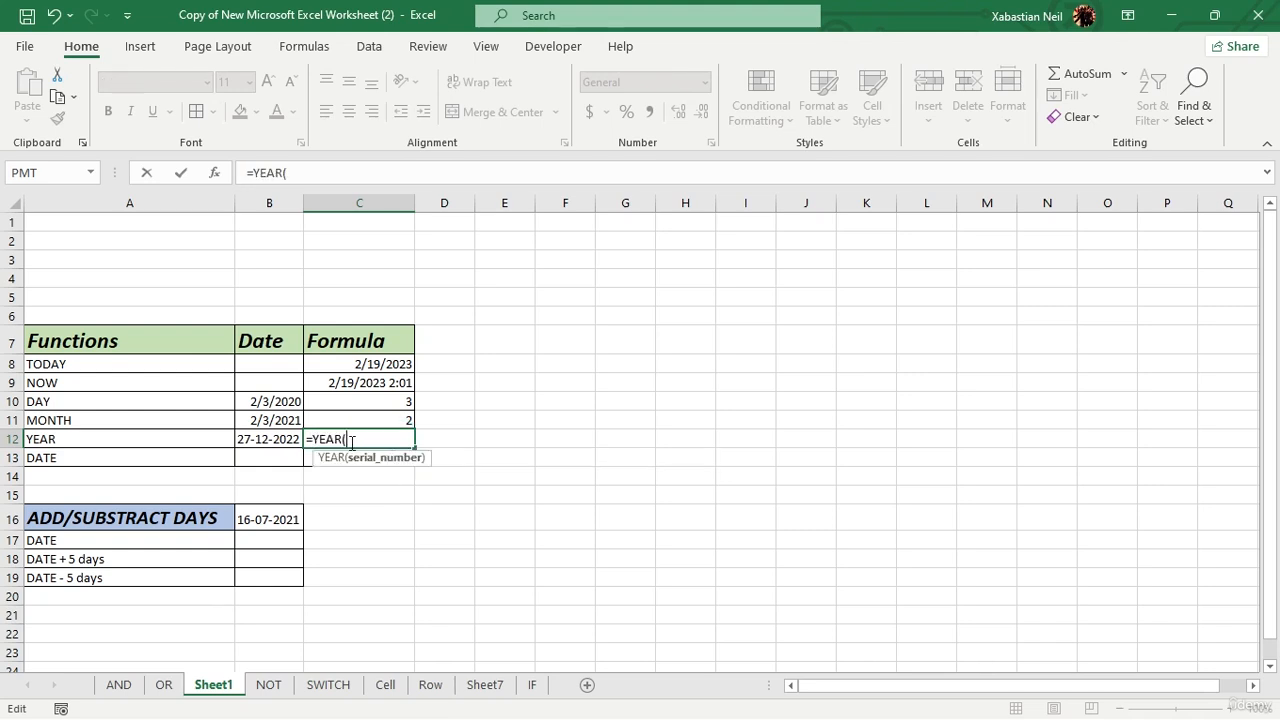
click(291, 437)
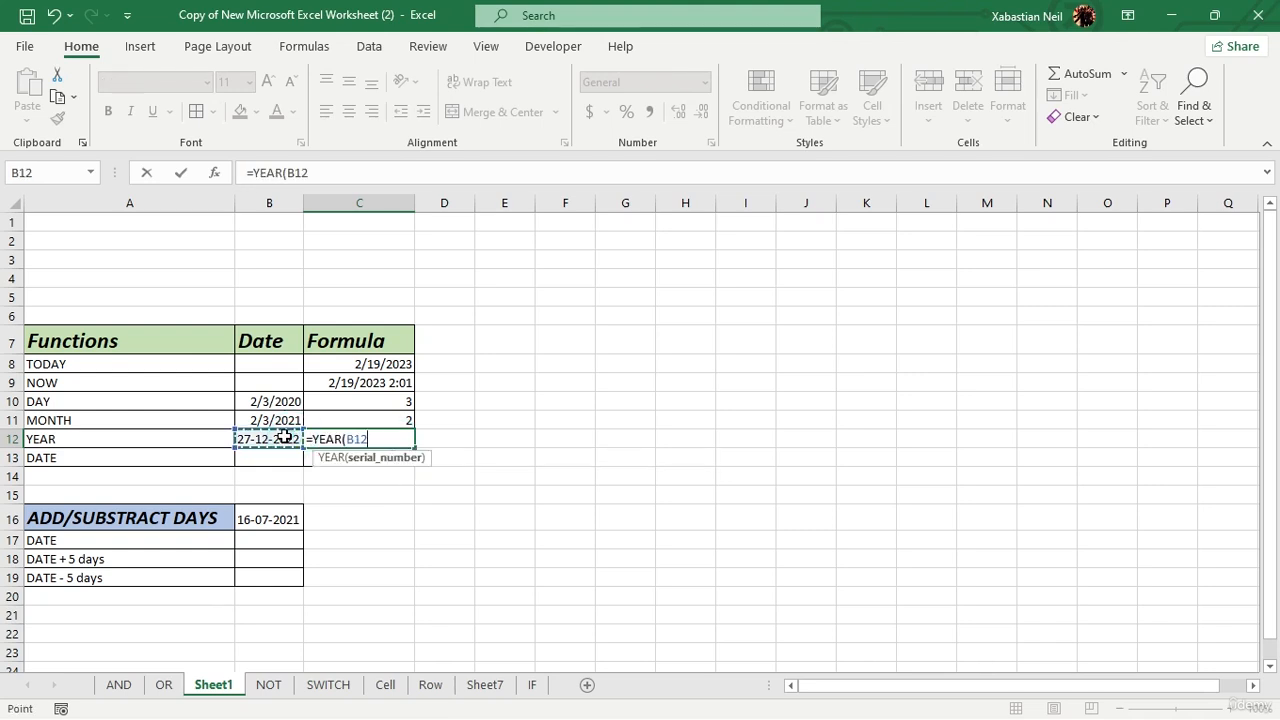
text())
key(Return)
- Open the help on the error in cell C12, then close it
click(318, 437)
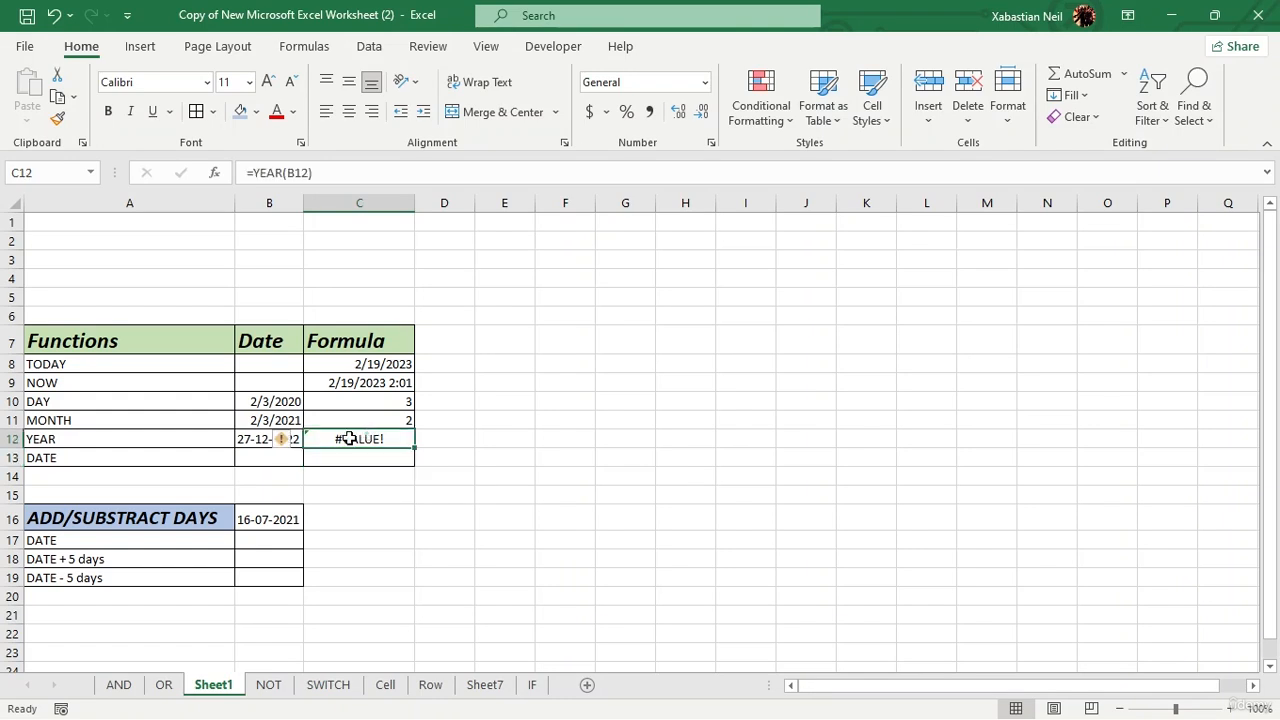
click(291, 442)
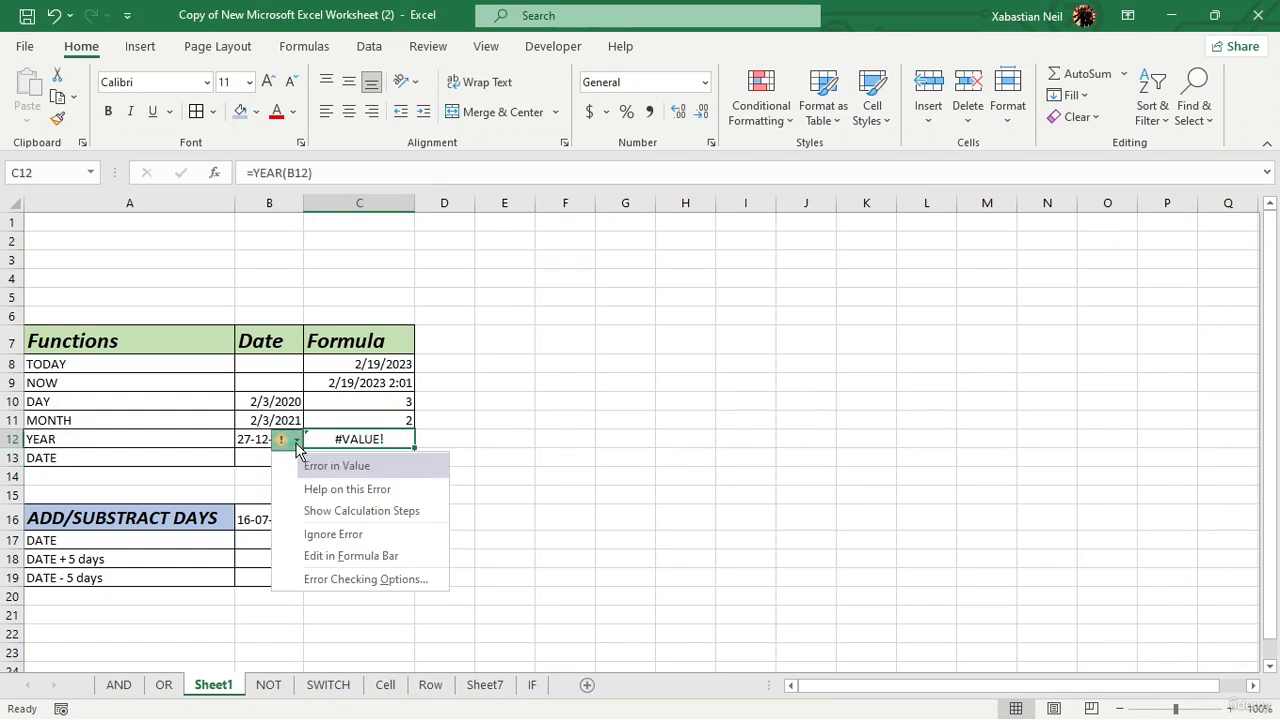
click(347, 488)
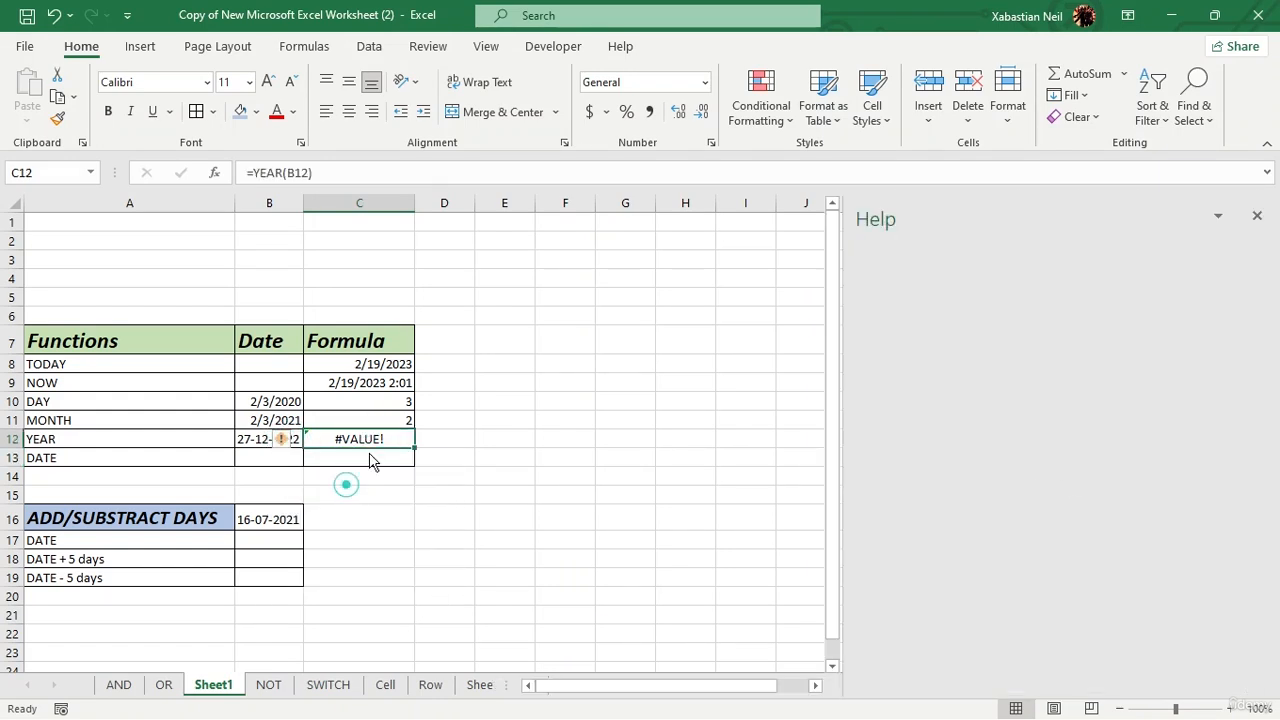
click(1257, 215)
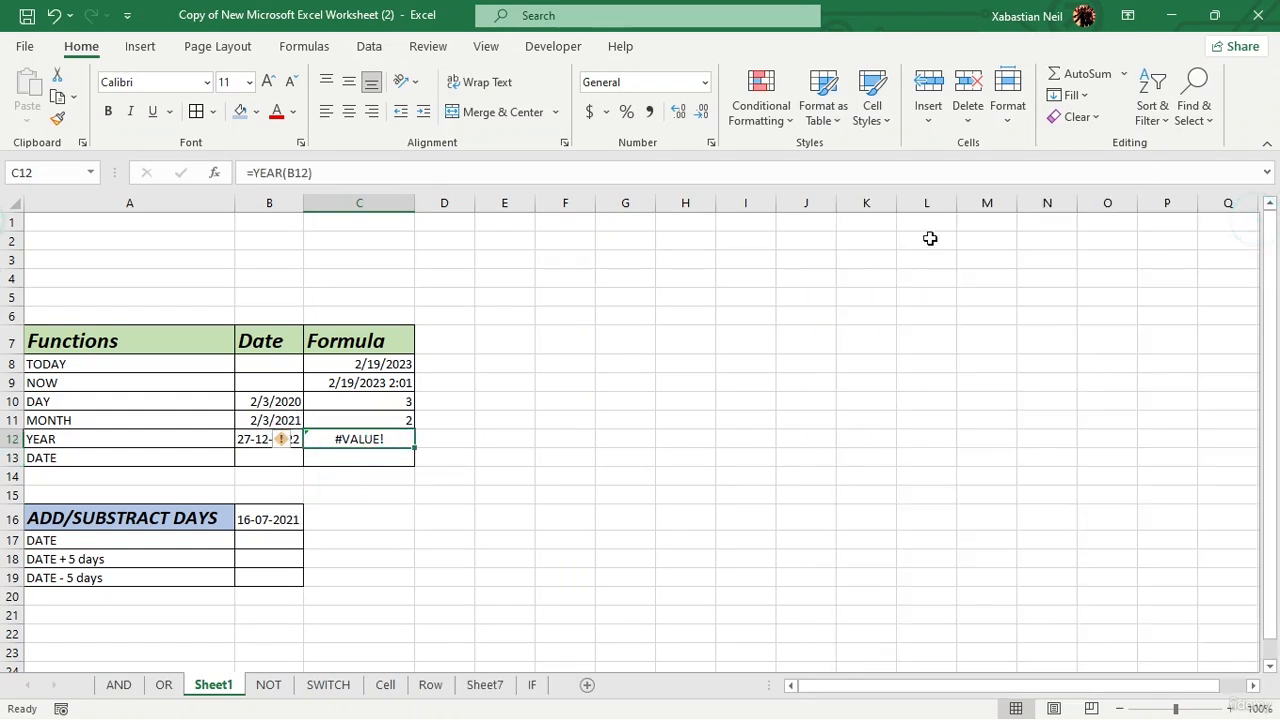
- Change the date in B12 of the YEAR row to 12-12-2022
click(257, 439)
double_click(255, 439)
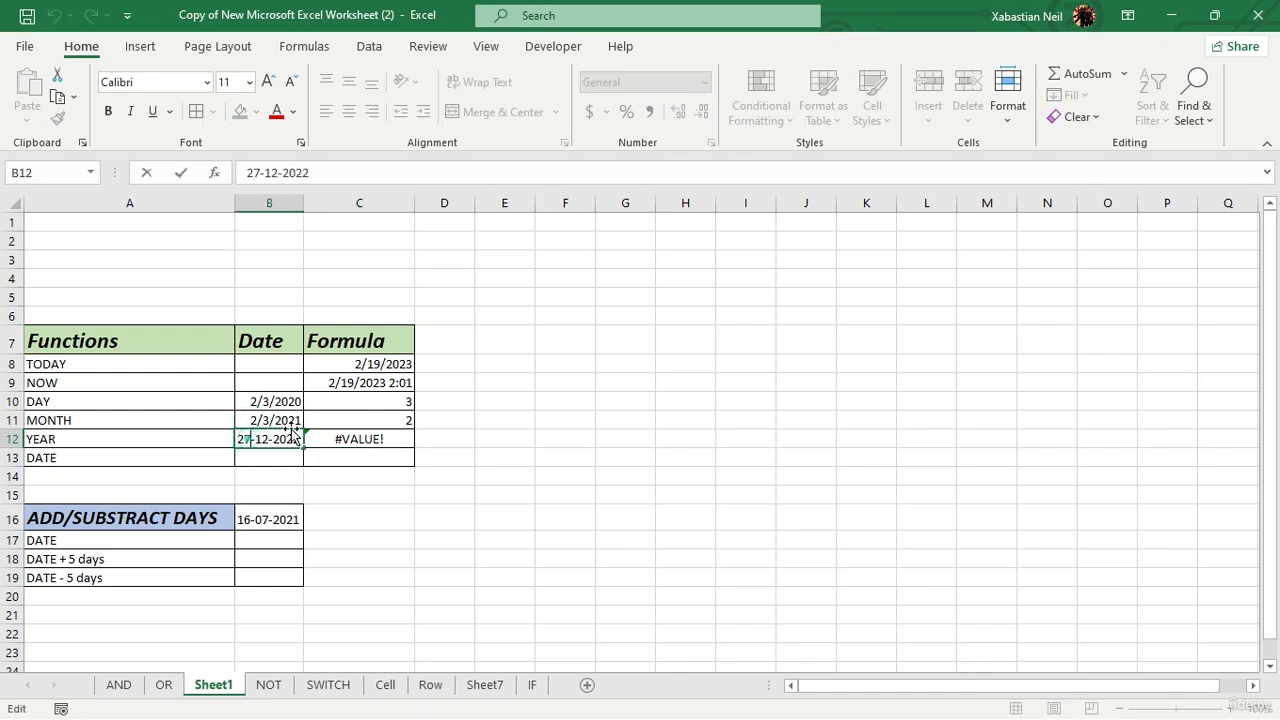
key(BackSpace)
key(BackSpace)
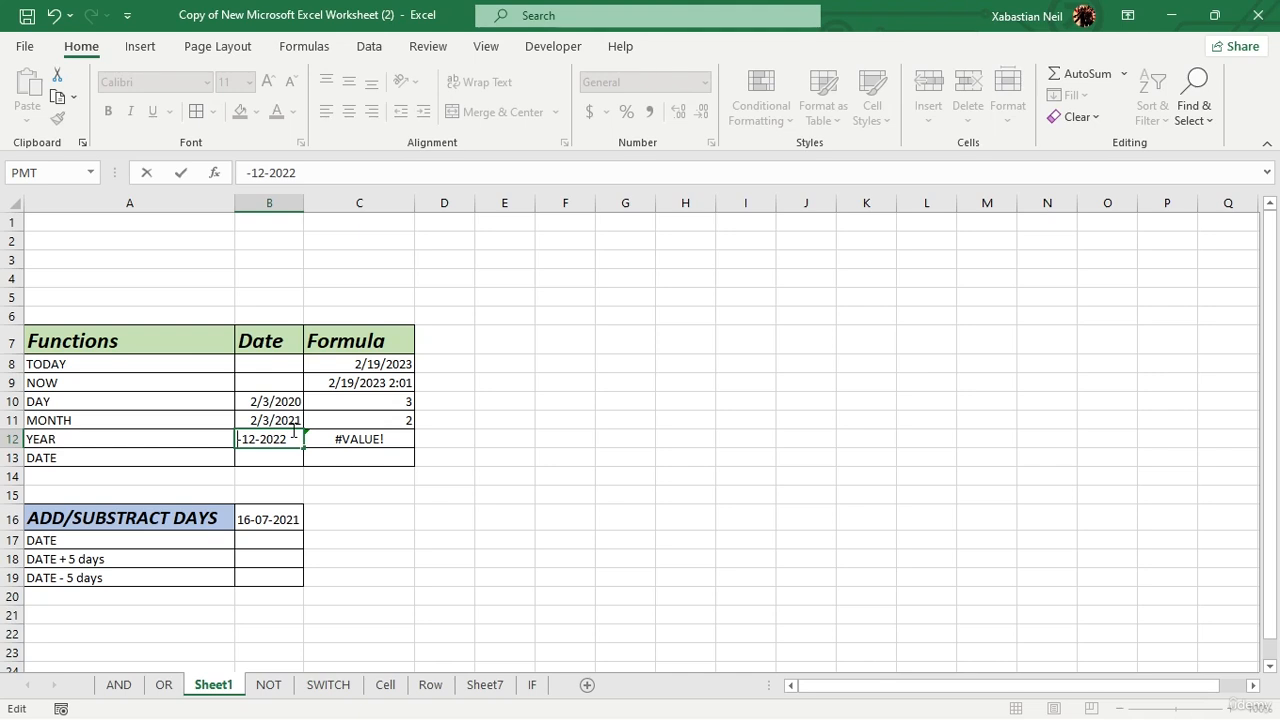
text(12)
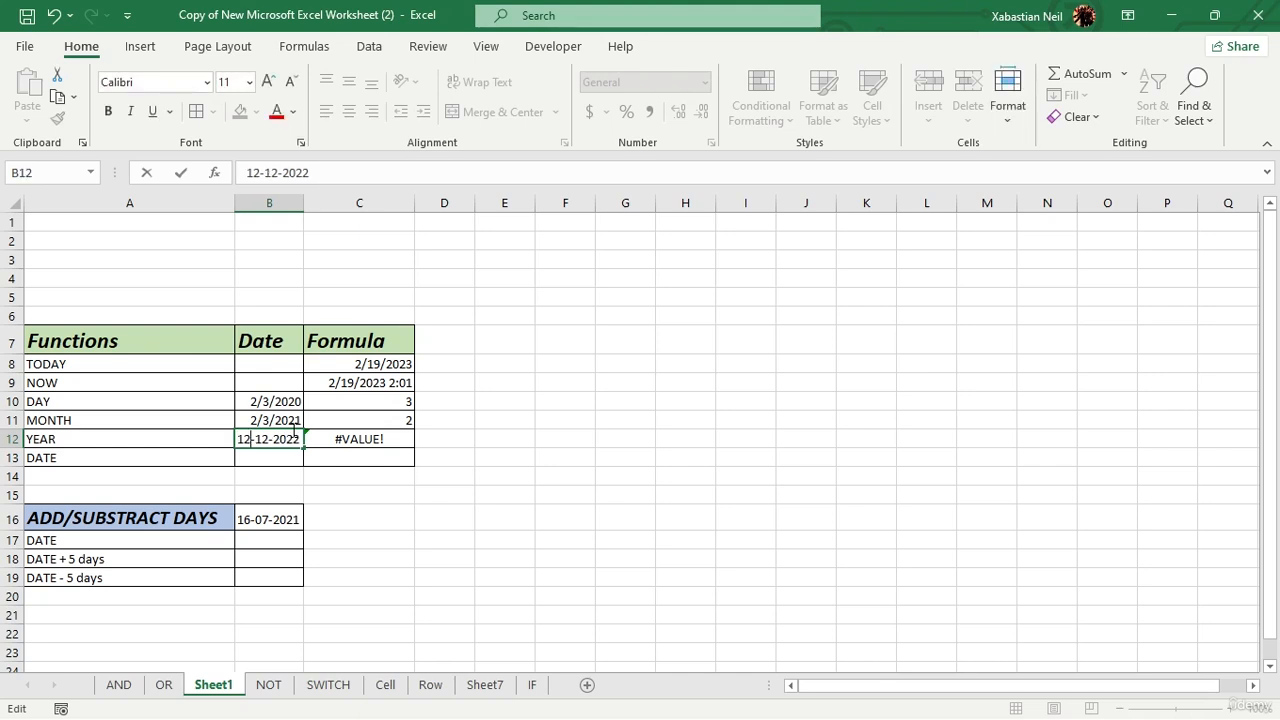
key(Return)
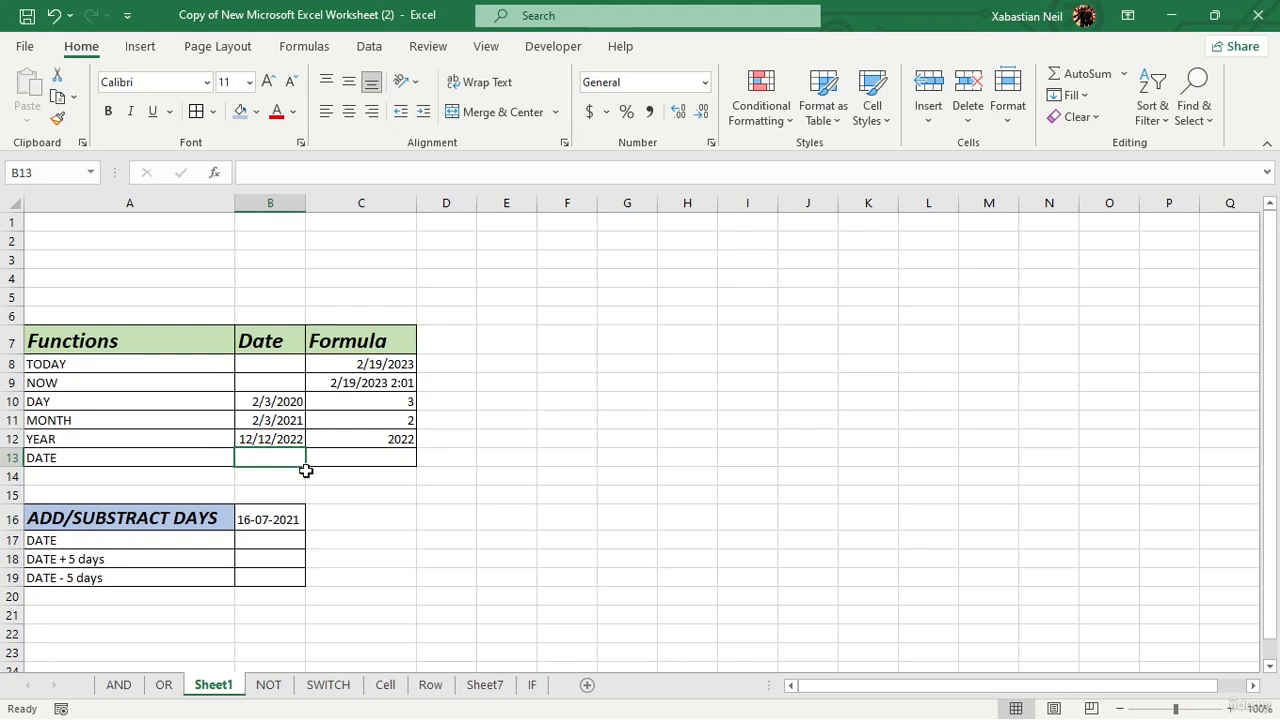
- Enter =DATE(C12,C11,C10) in cell C13 to build a date from the extracted year, month and day
click(337, 461)
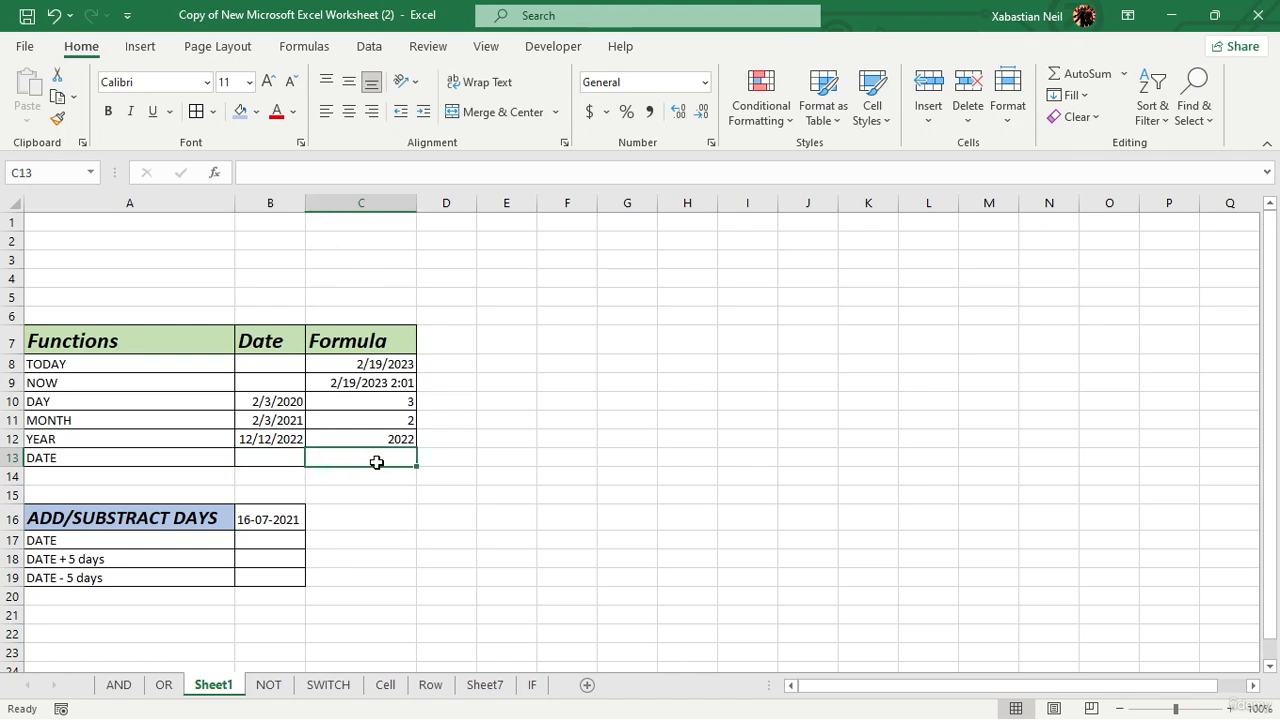
click(376, 462)
text(=date)
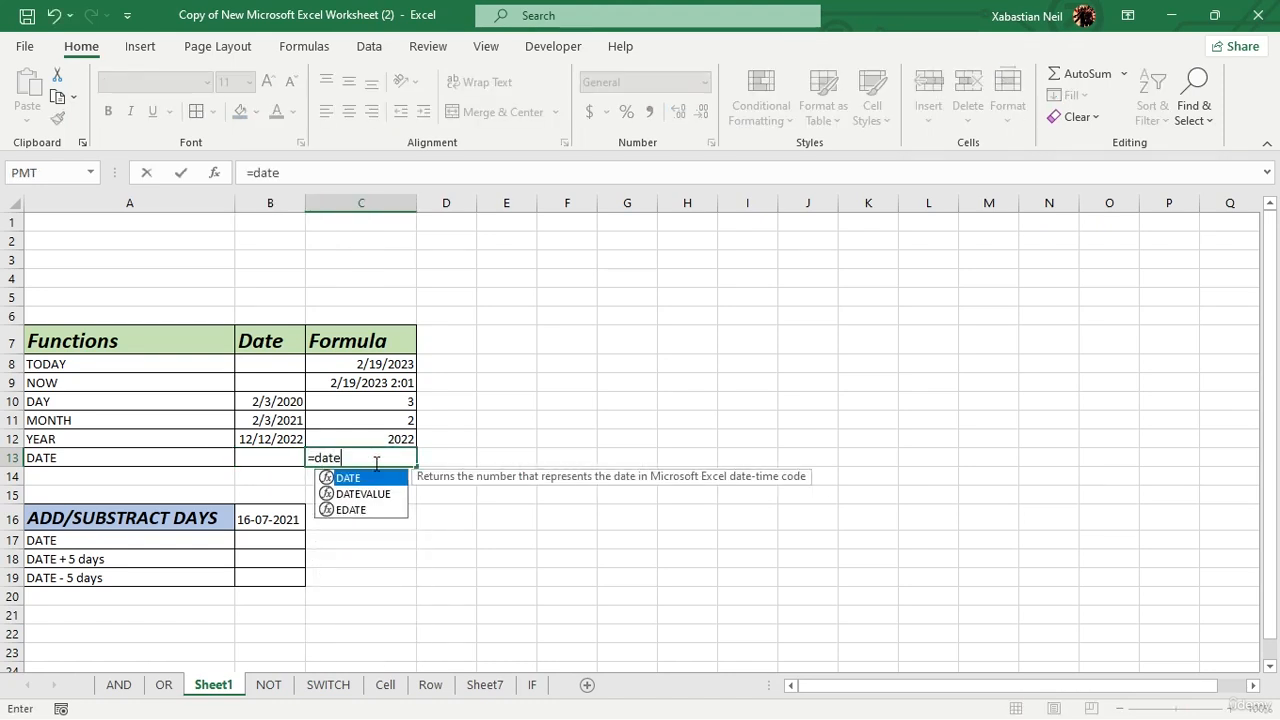
key(Tab)
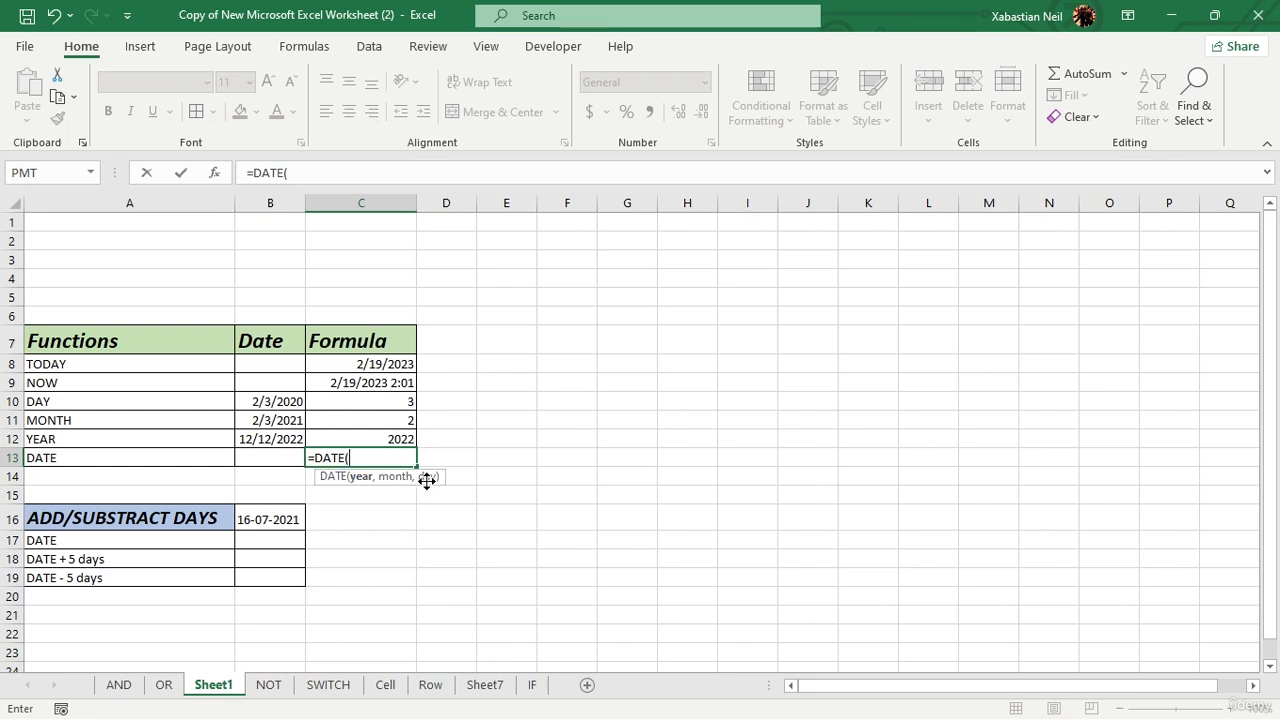
click(408, 438)
text(,)
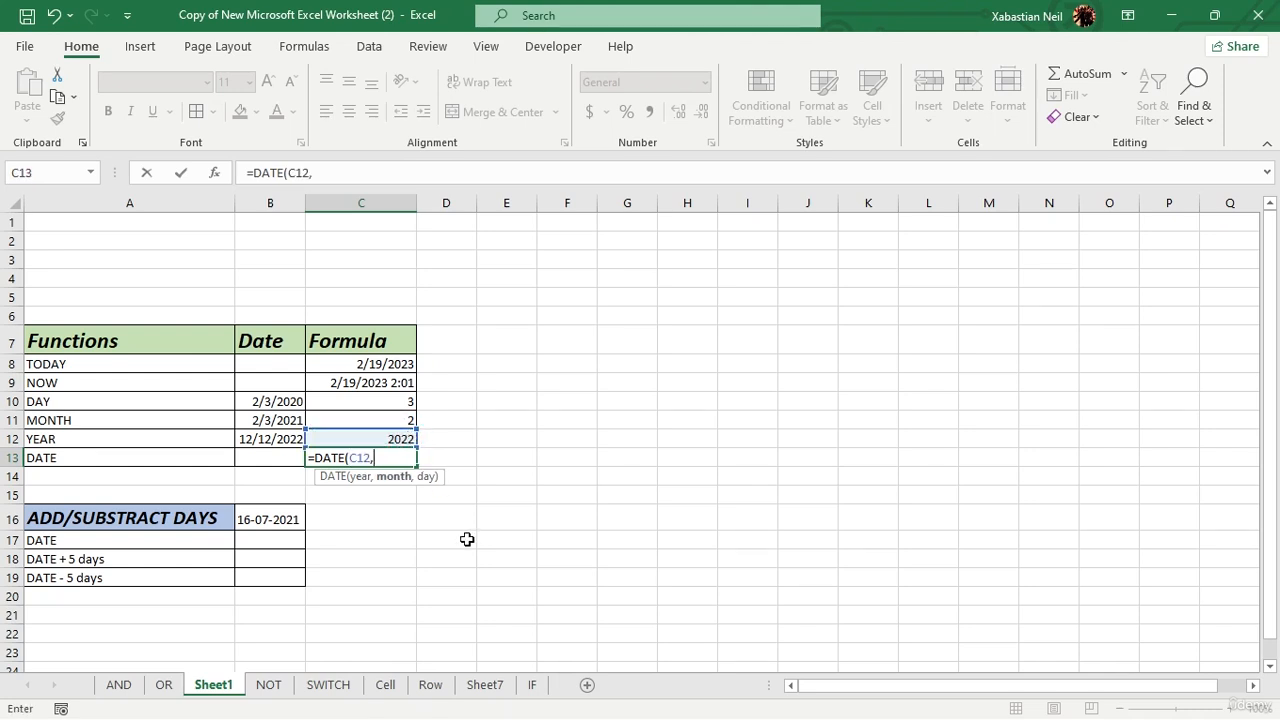
click(405, 420)
text(,)
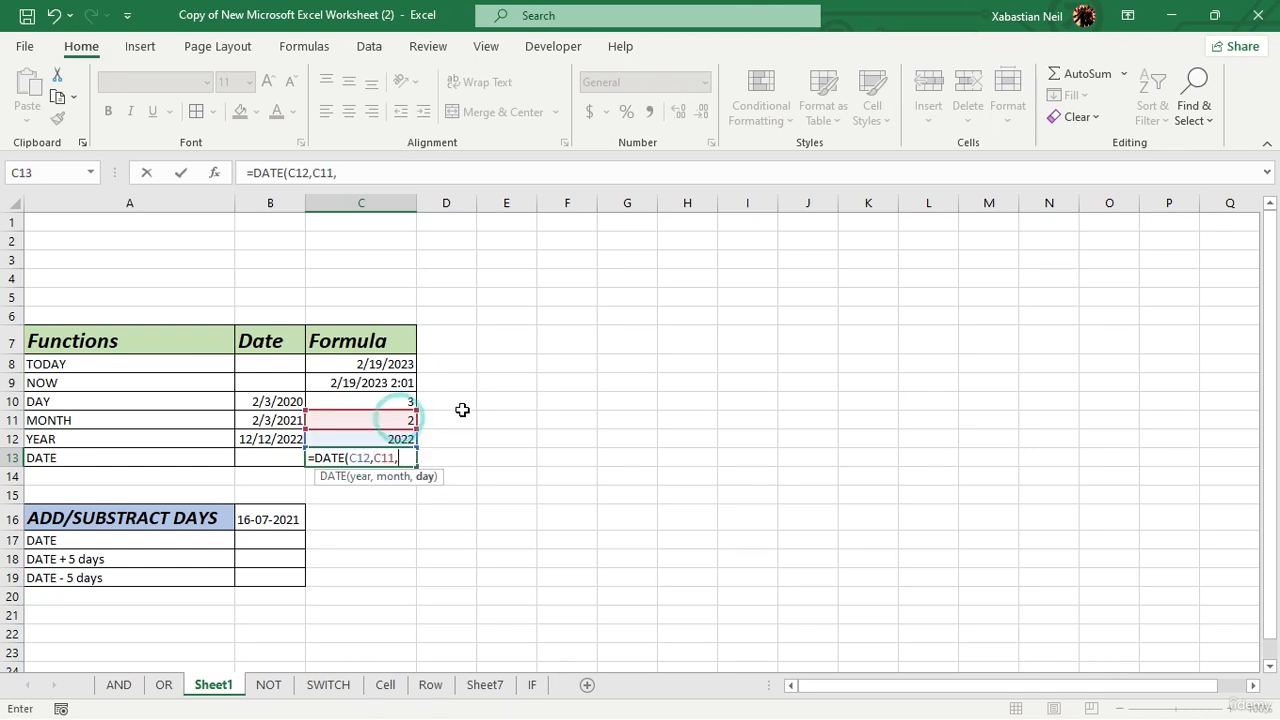
click(408, 401)
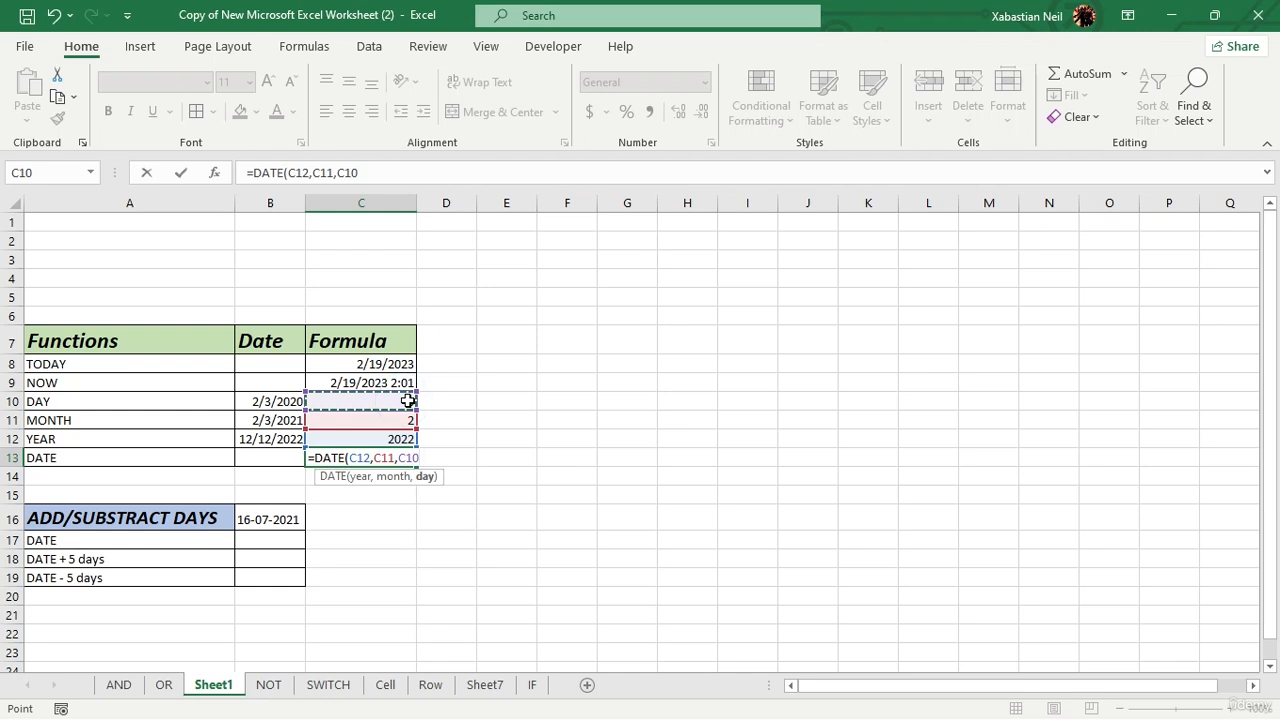
text())
key(Return)
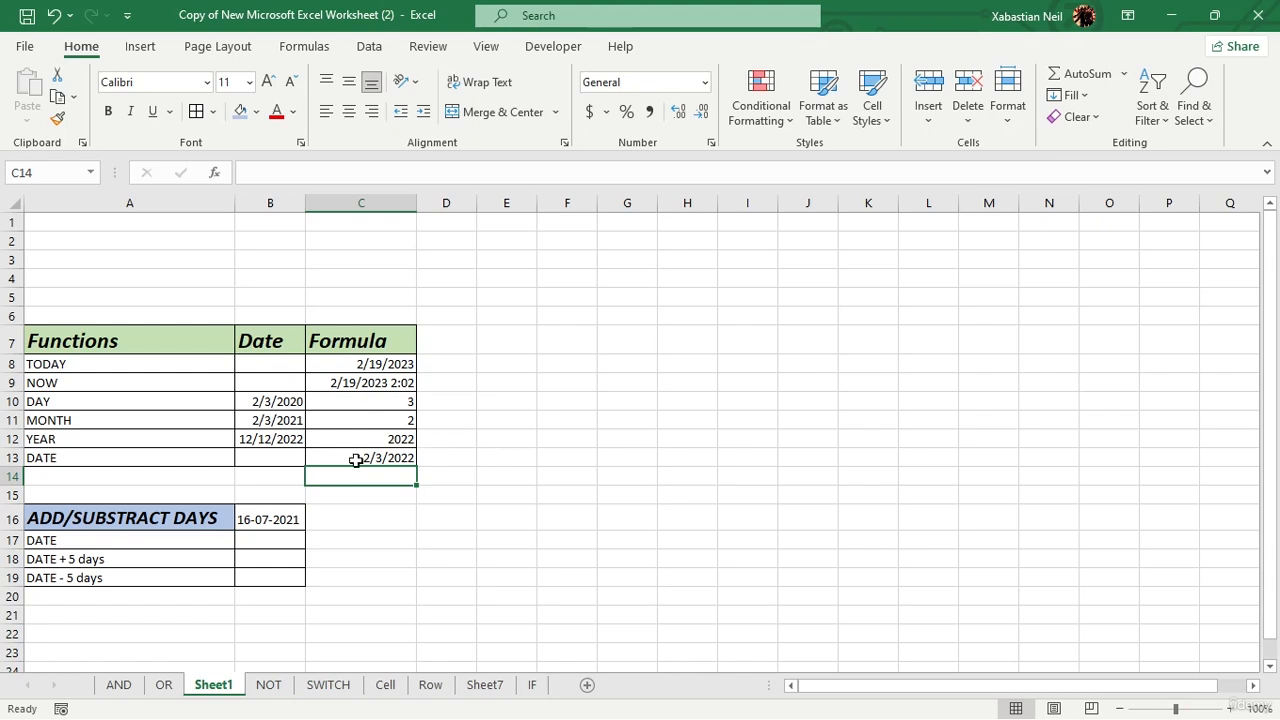
- Enter 5 as the number of days in cells C18 and C19, beside the DATE + 5 days and DATE - 5 days rows
double_click(360, 540)
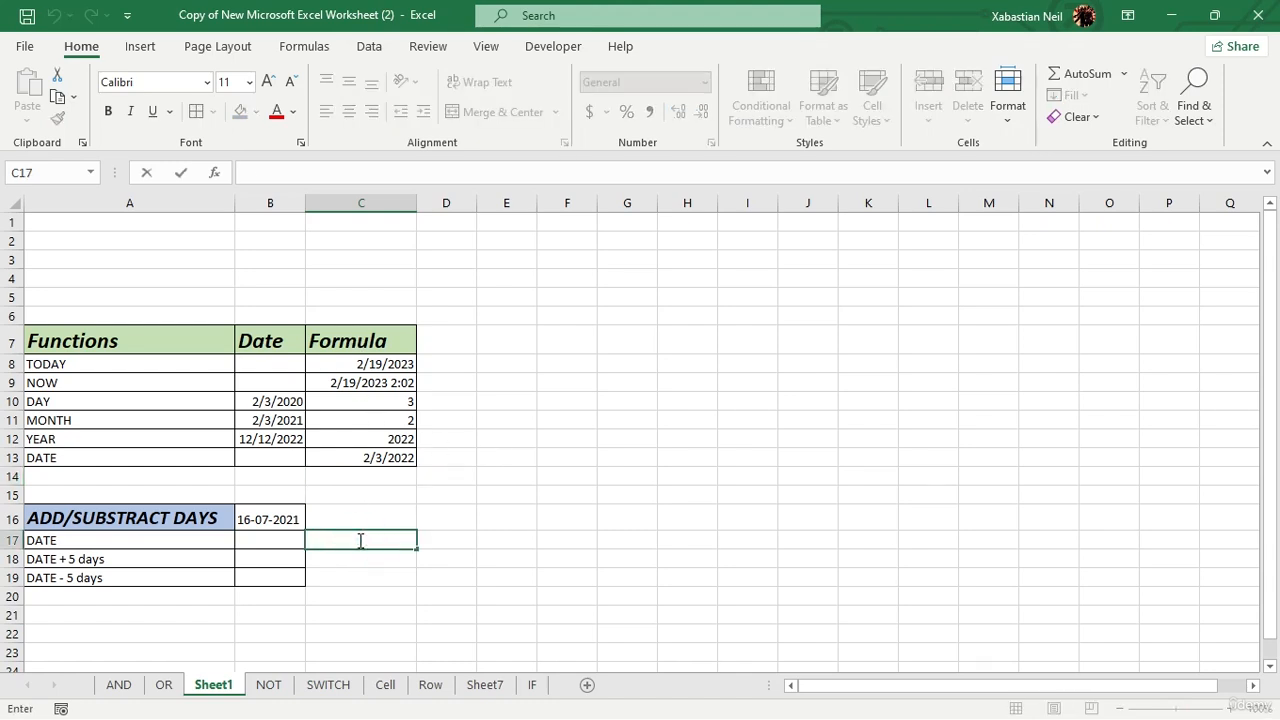
text(5)
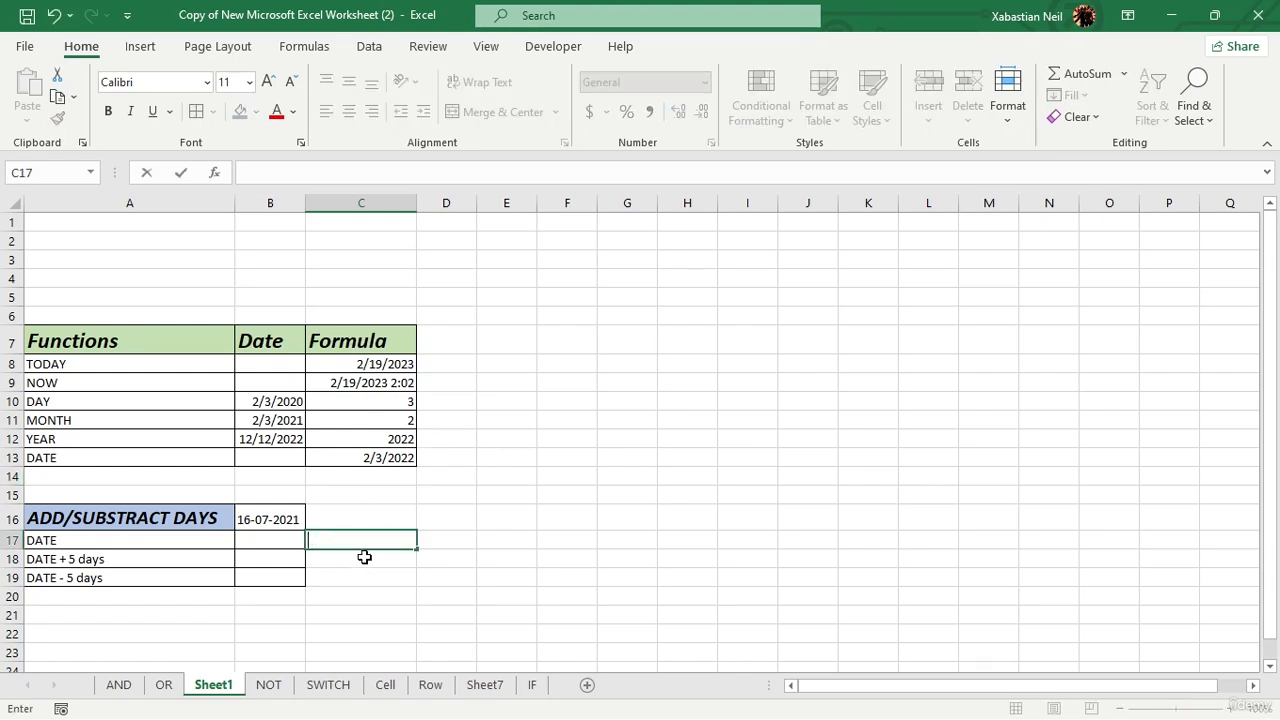
double_click(371, 561)
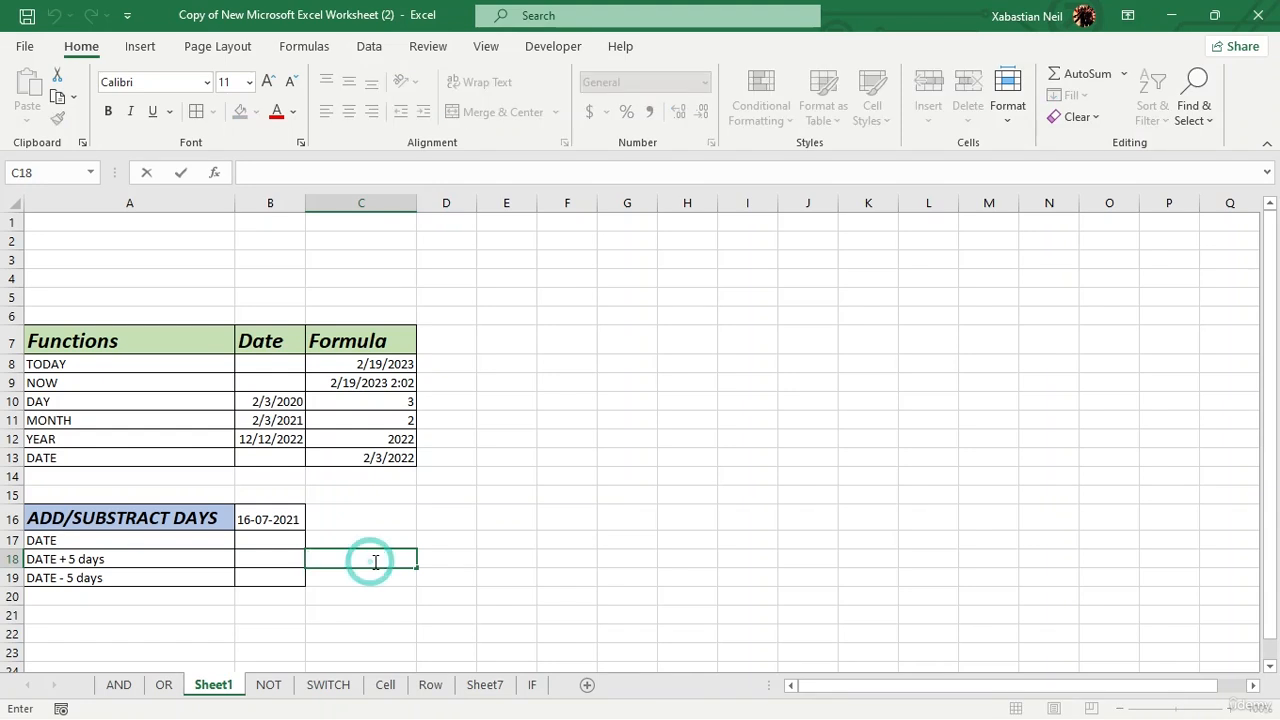
text(5)
double_click(374, 572)
text(55)
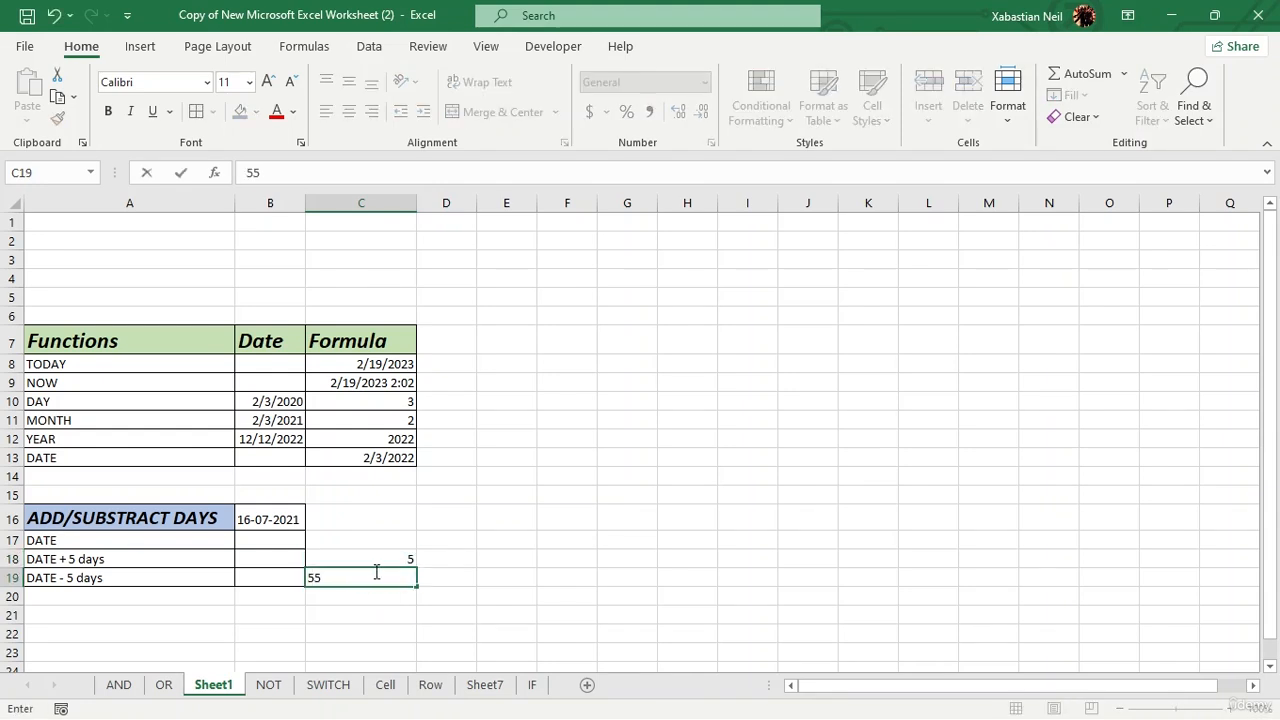
key(BackSpace)
click(565, 533)
- Move the date from cell B16 down to cell B17 in the DATE row
click(300, 519)
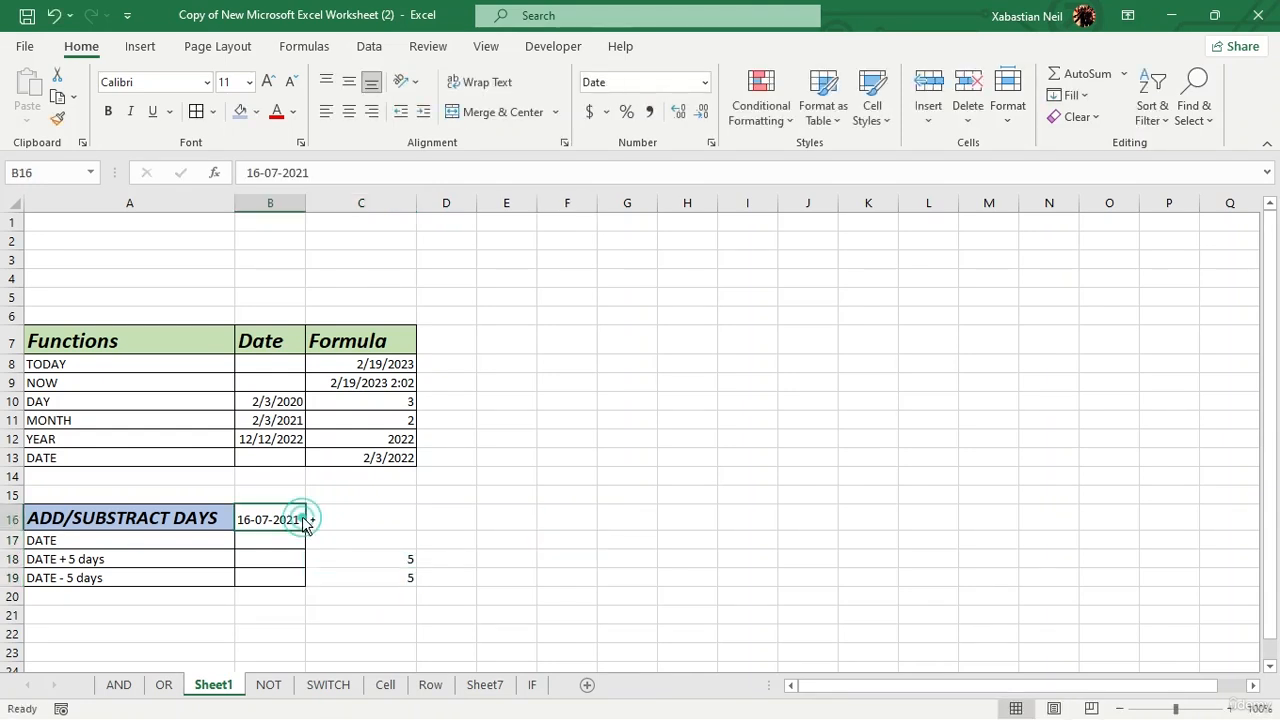
key(ctrl+x)
click(270, 540)
key(ctrl+v)
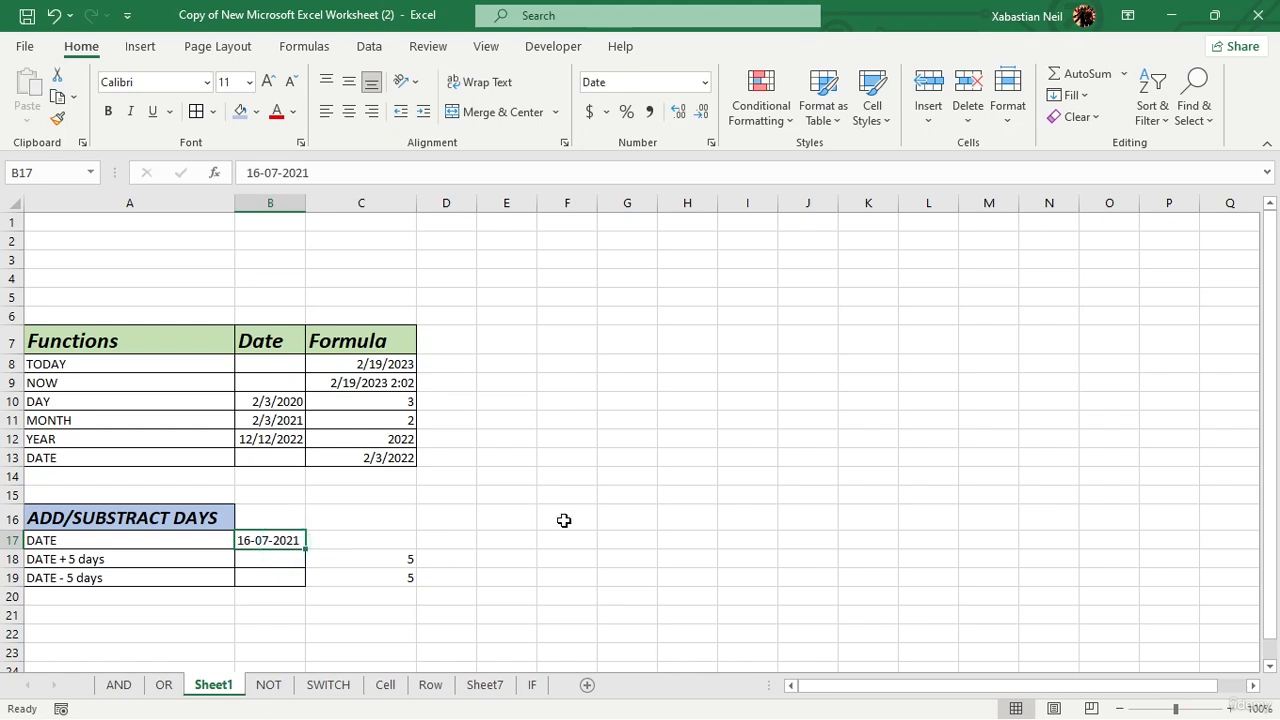
click(564, 520)
- Enter =B17+C18 in cell B18 to add the days to the date
click(288, 563)
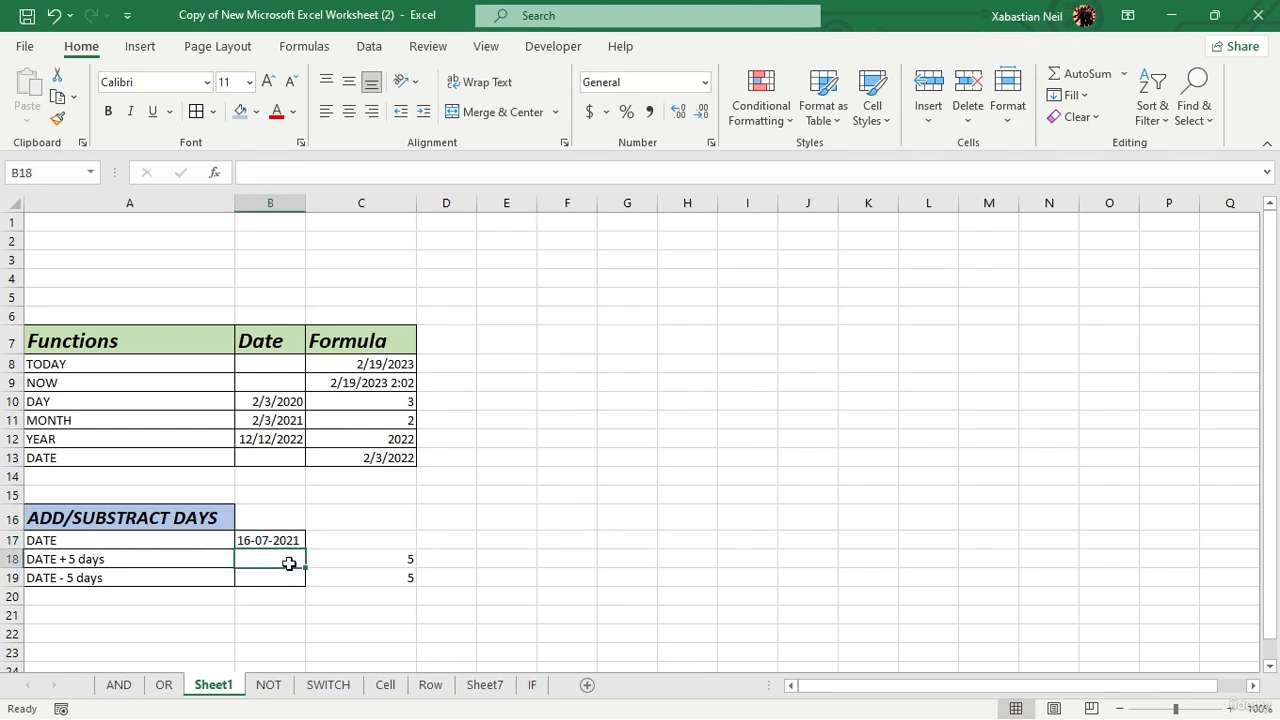
double_click(288, 563)
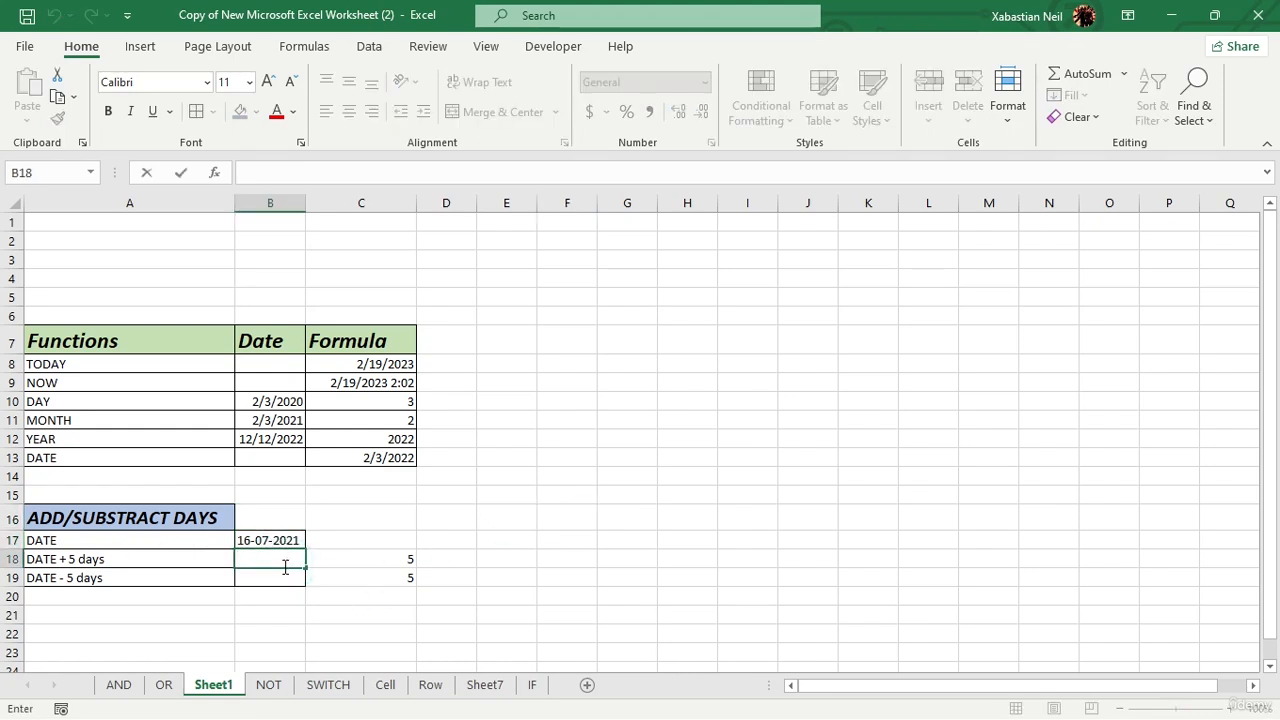
text(=)
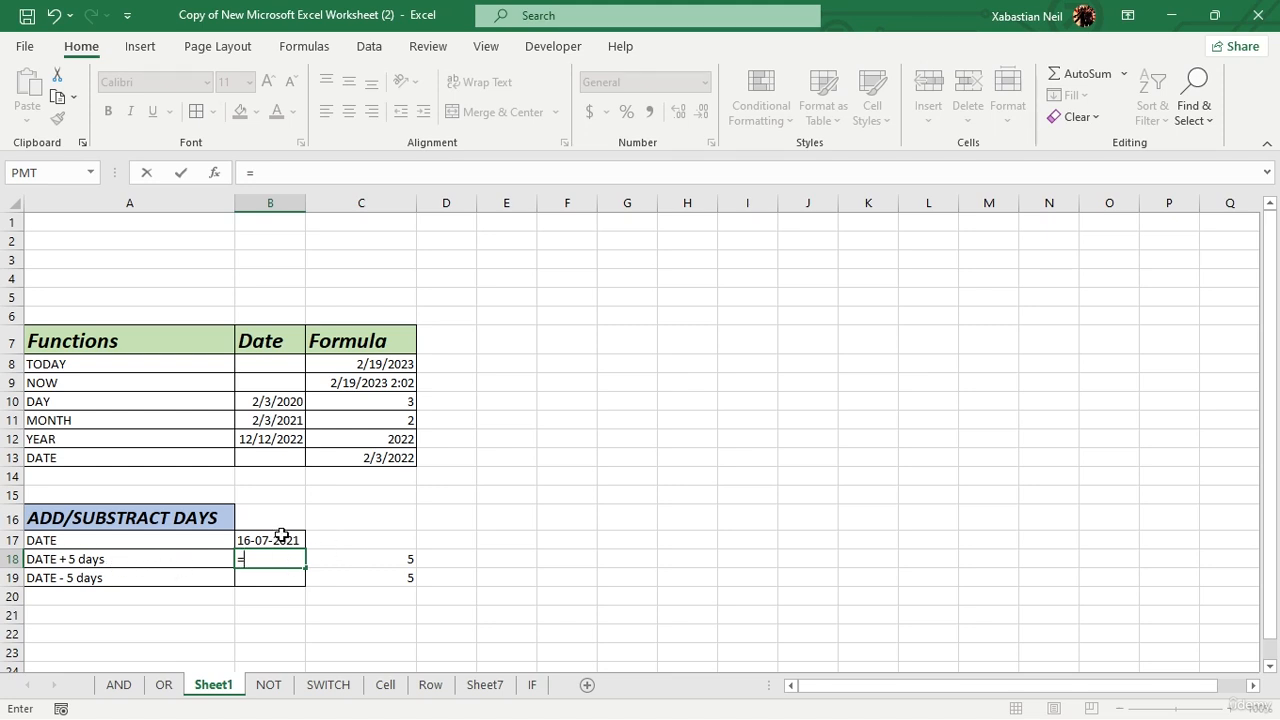
click(283, 537)
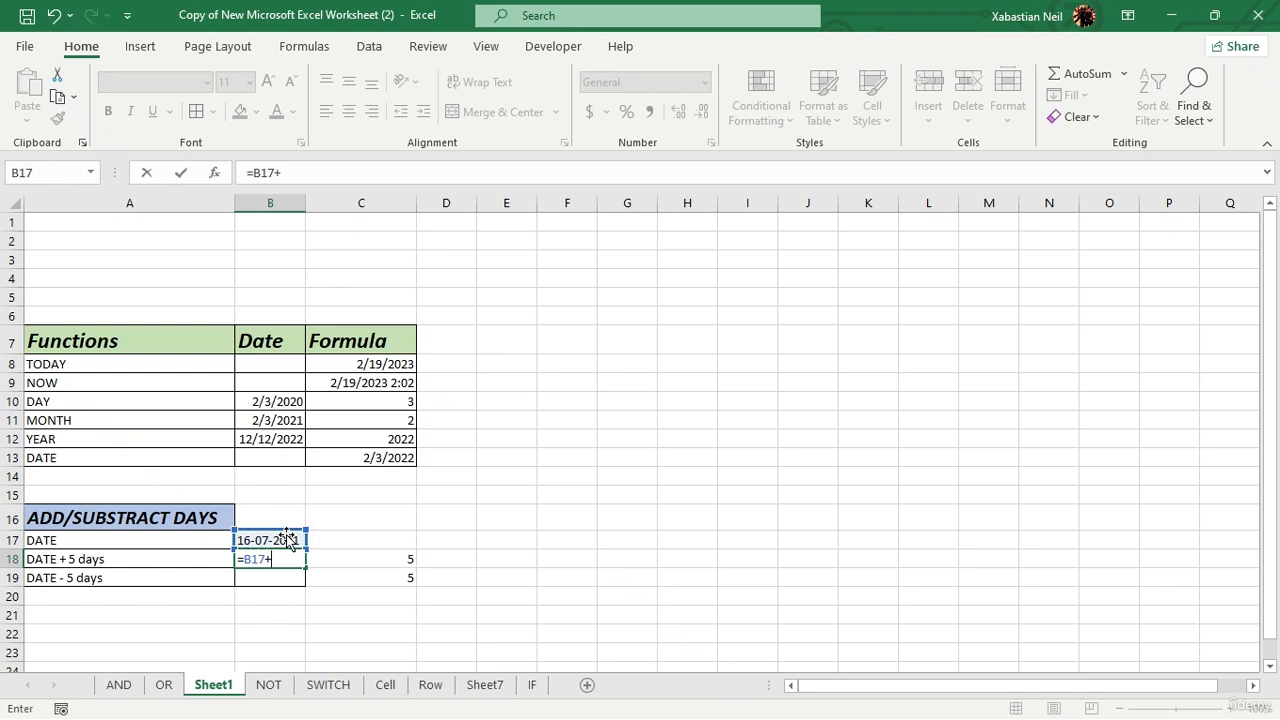
text(+)
click(371, 560)
key(Return)
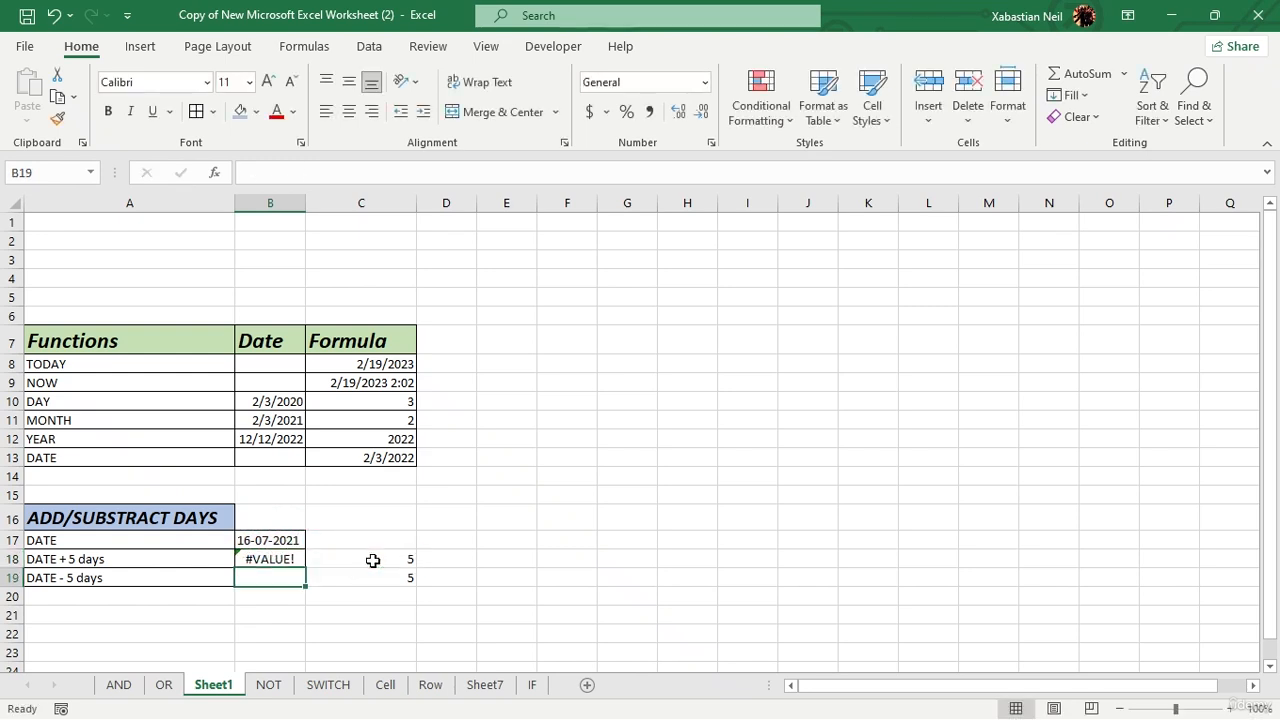
- Change the date in B17 of the DATE row to 12-07-2021
click(253, 557)
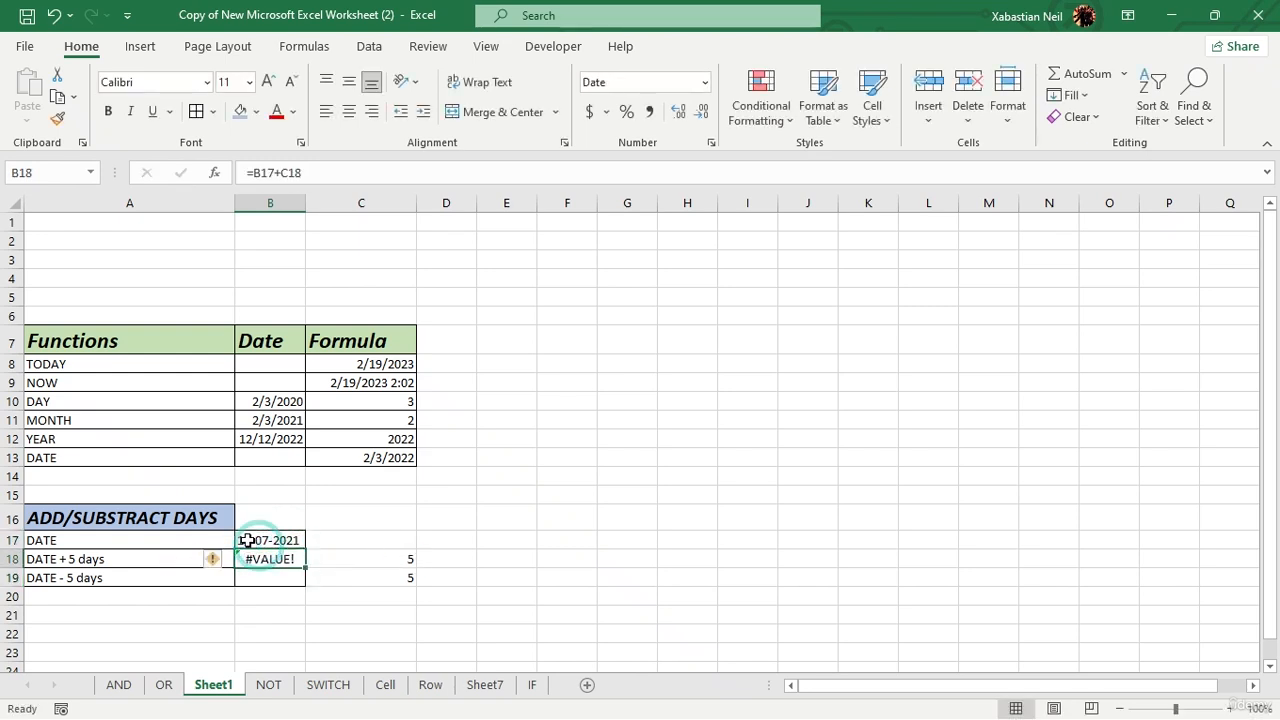
double_click(251, 537)
key(BackSpace)
text(2)
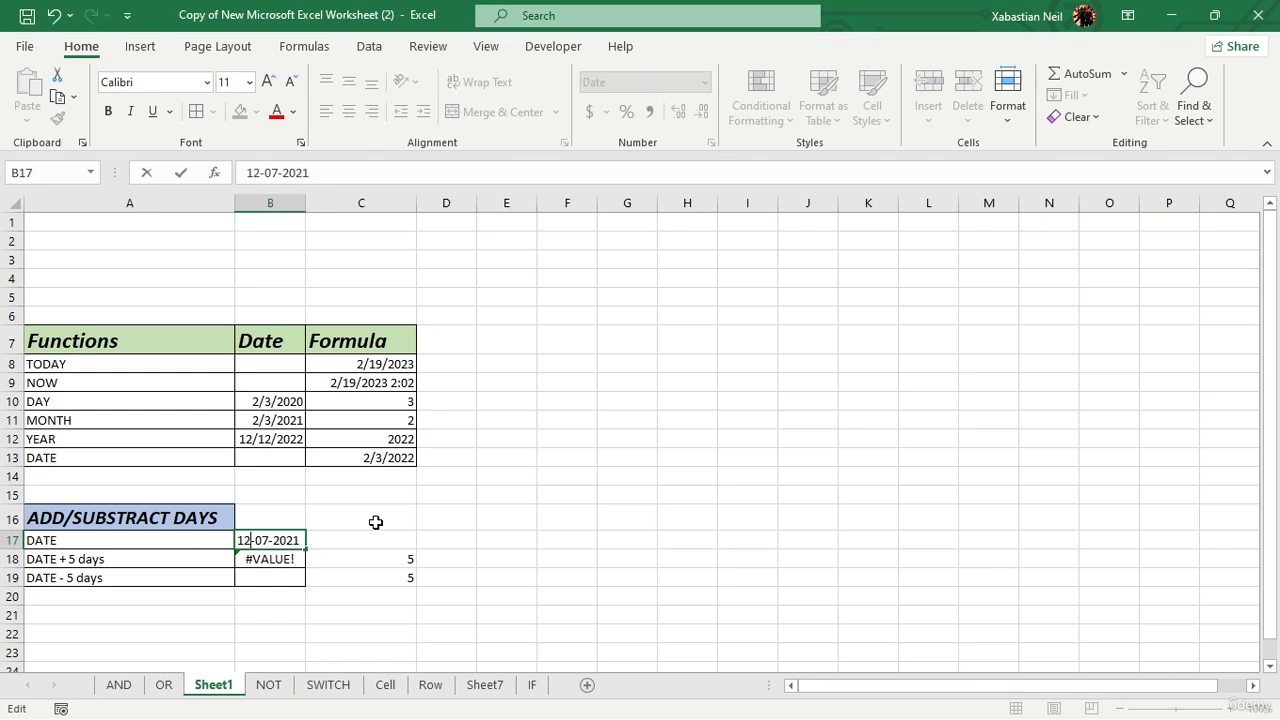
key(Return)
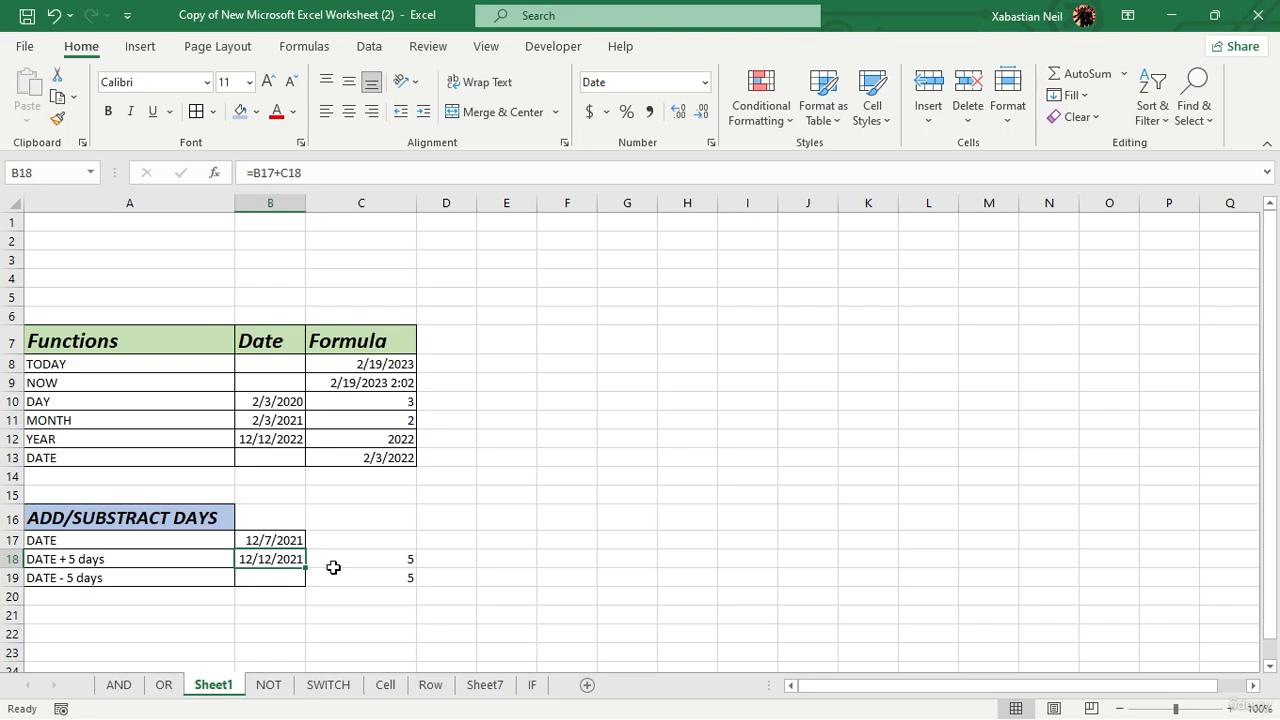
- Enter =B17-C19 in cell B19 to subtract the days from the date
click(268, 575)
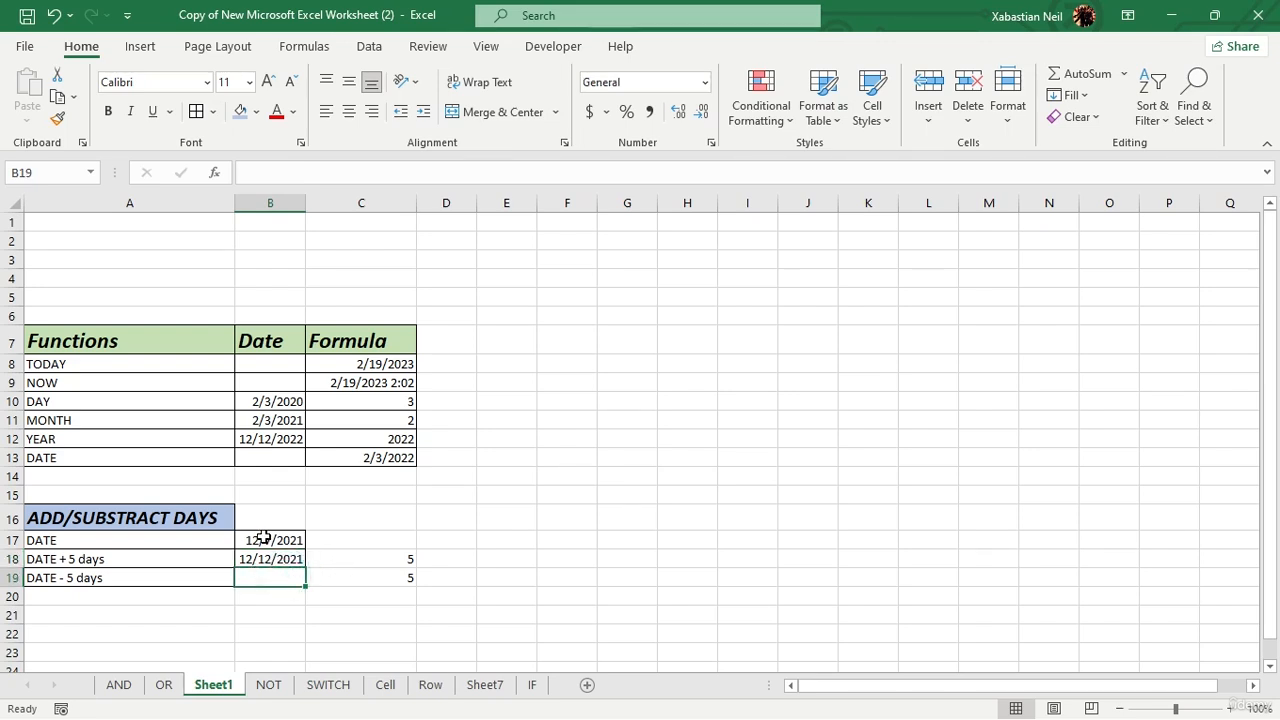
double_click(298, 580)
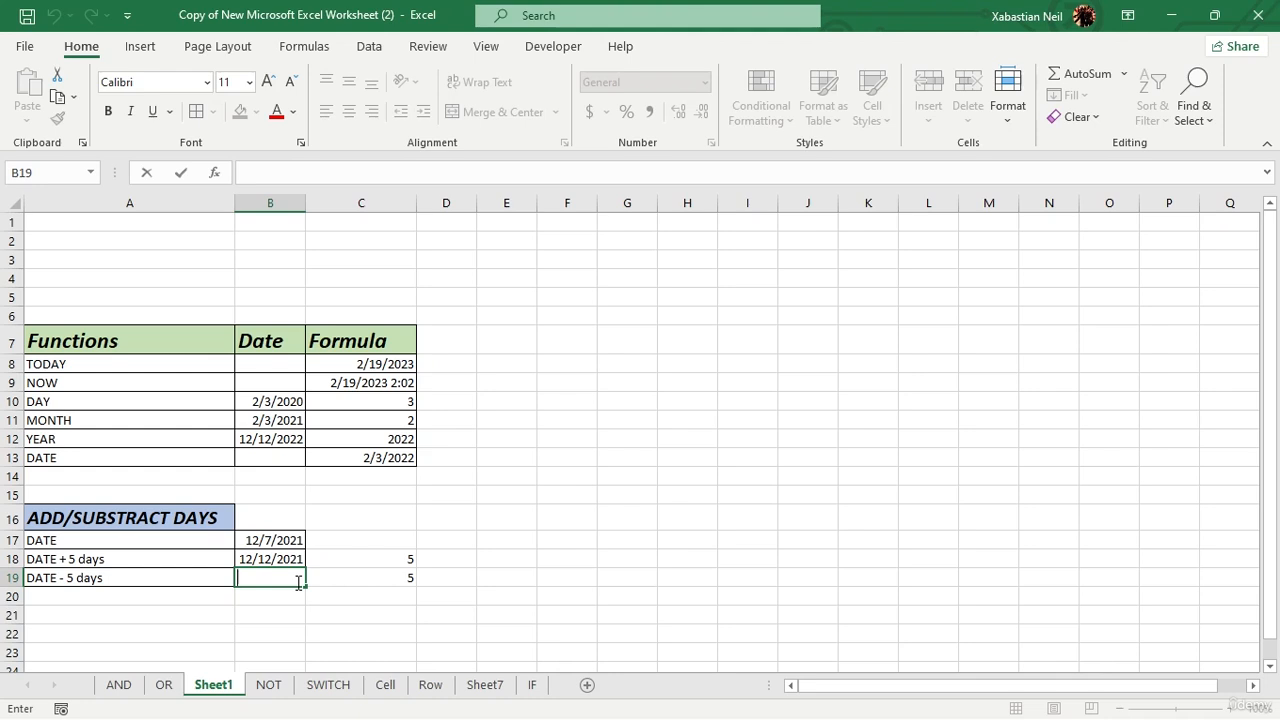
text(=)
click(292, 540)
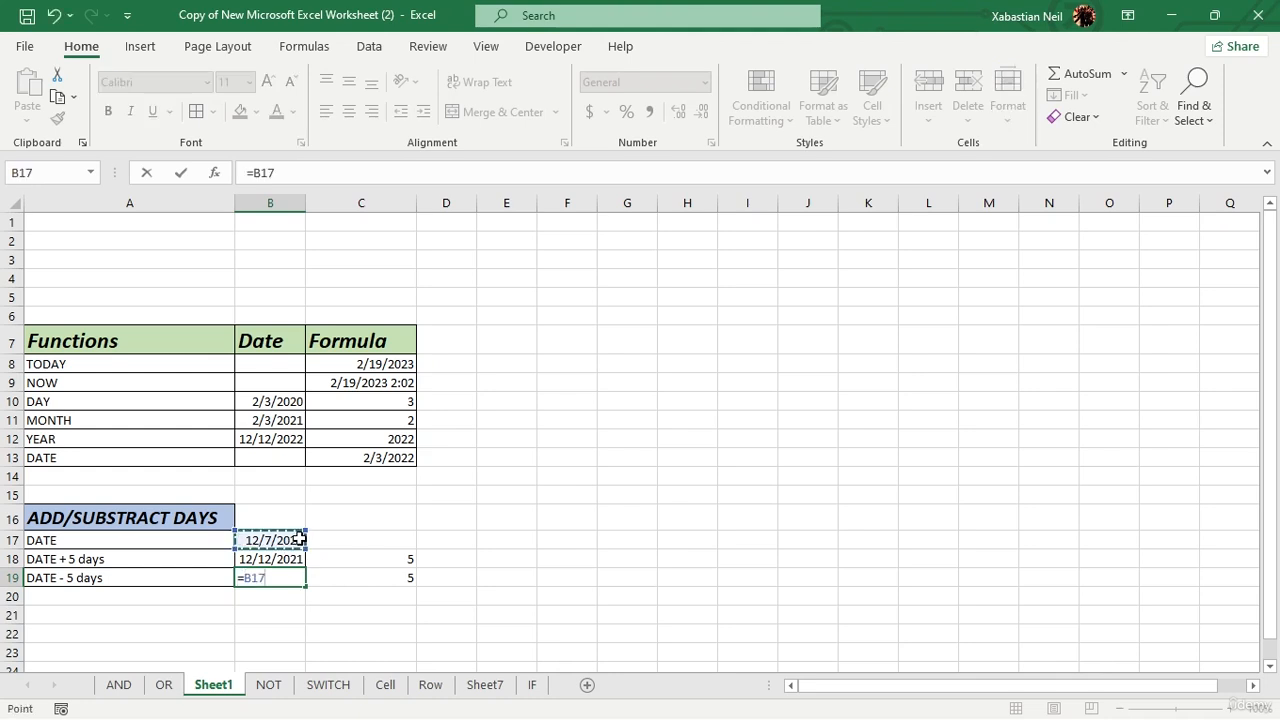
text(-)
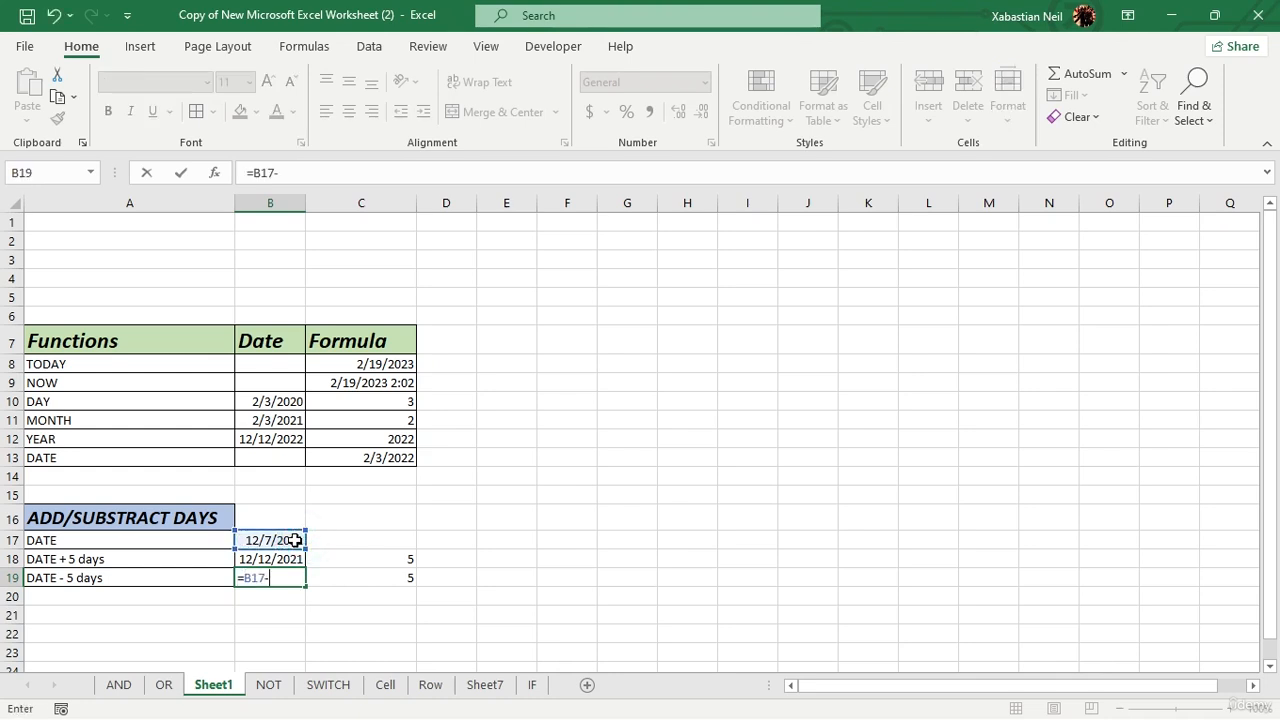
click(395, 585)
key(Return)
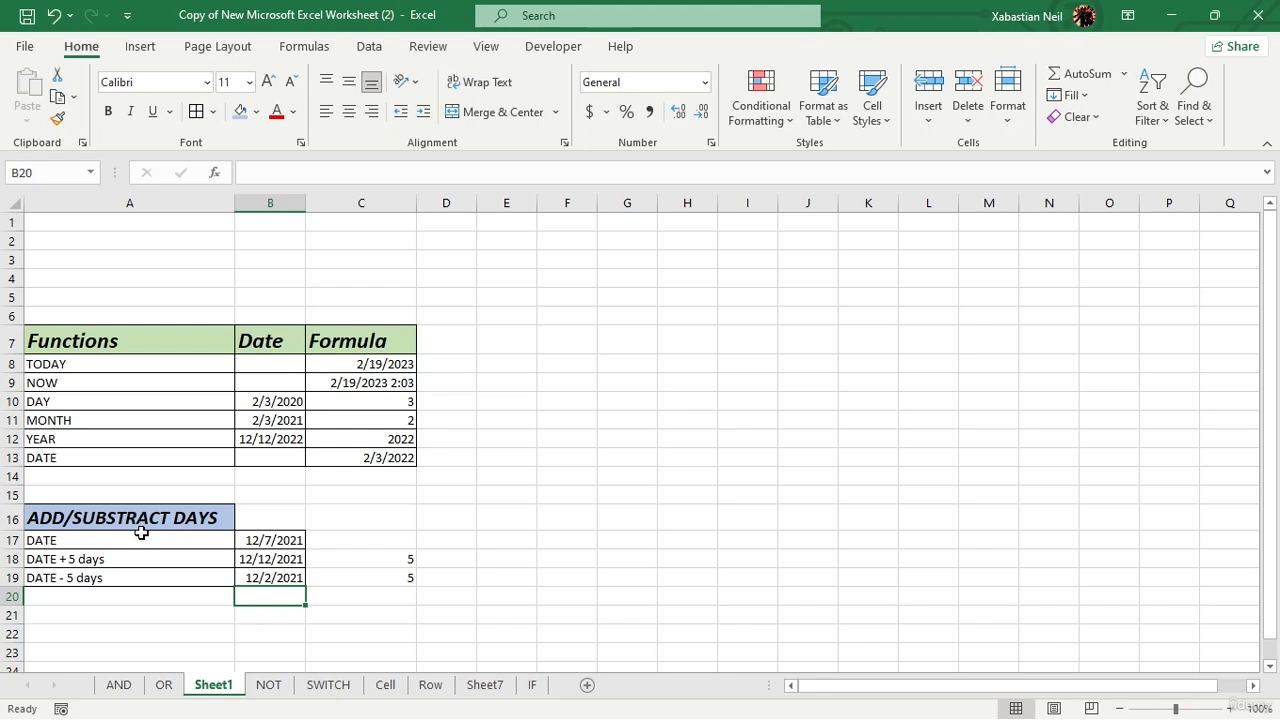
- Enter =EDATE(B17,C18) in cell B20 to add the months in C18 to the date
click(175, 610)
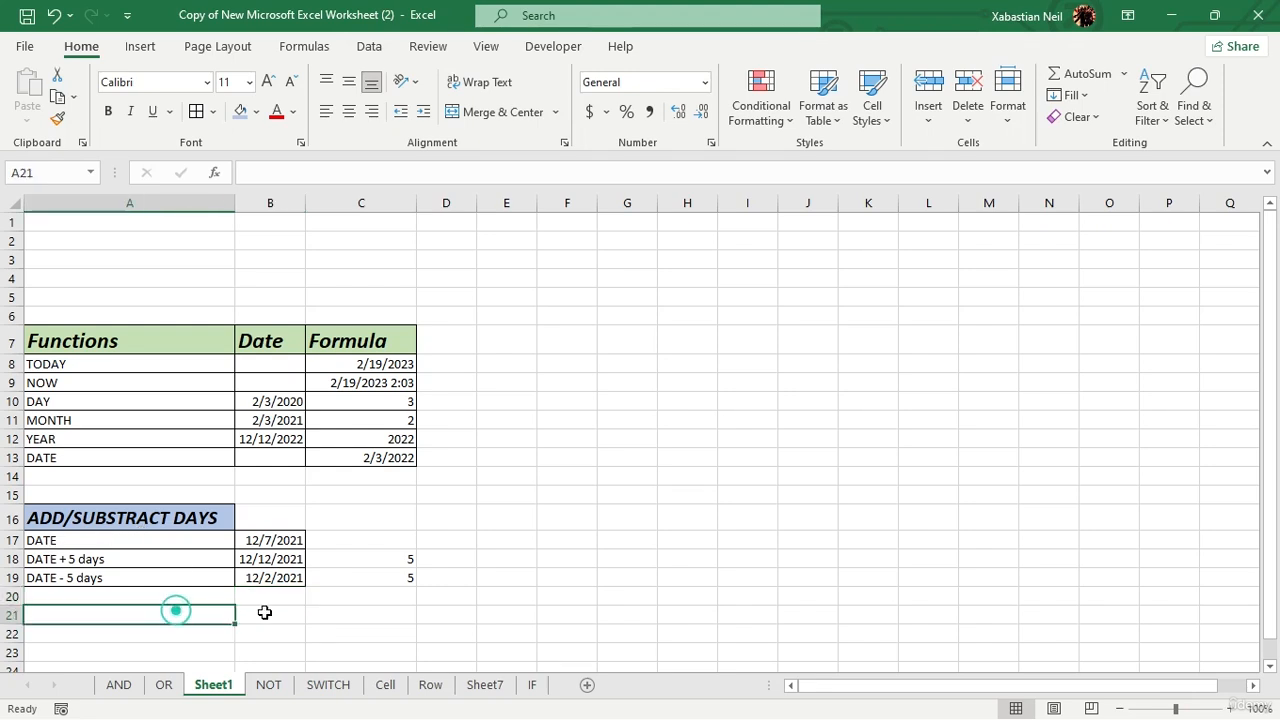
double_click(257, 600)
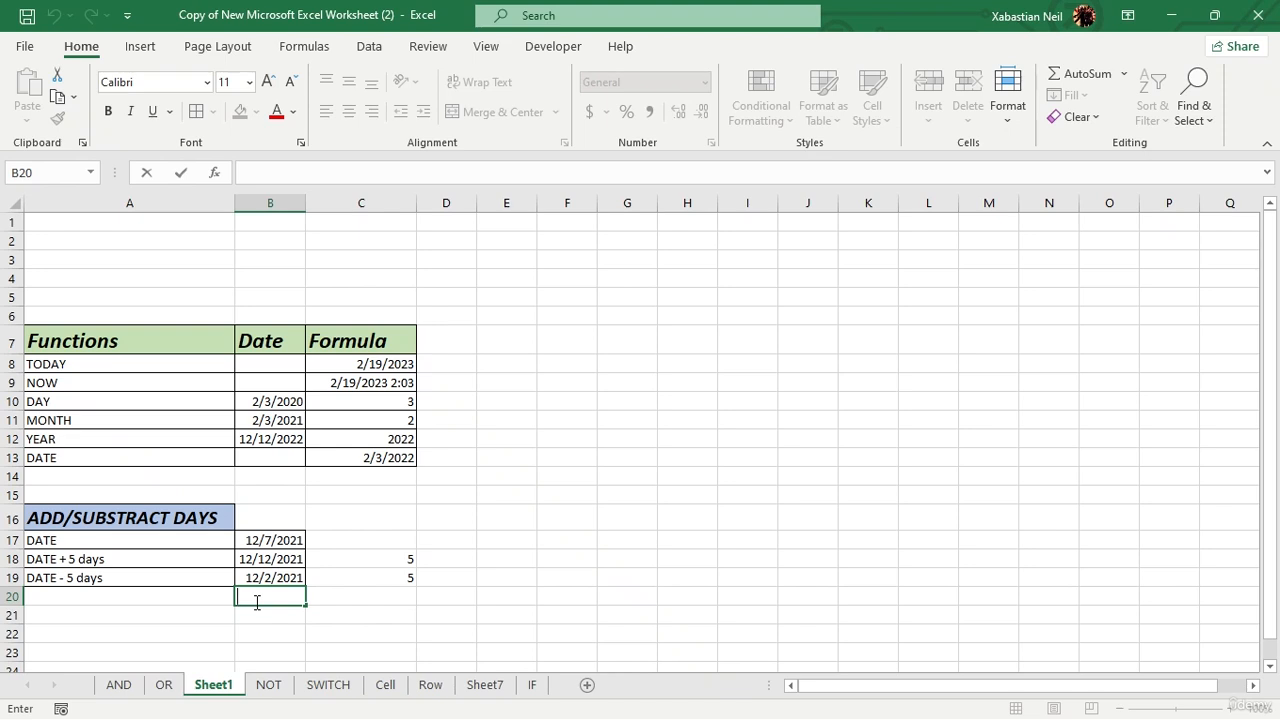
text(=eda)
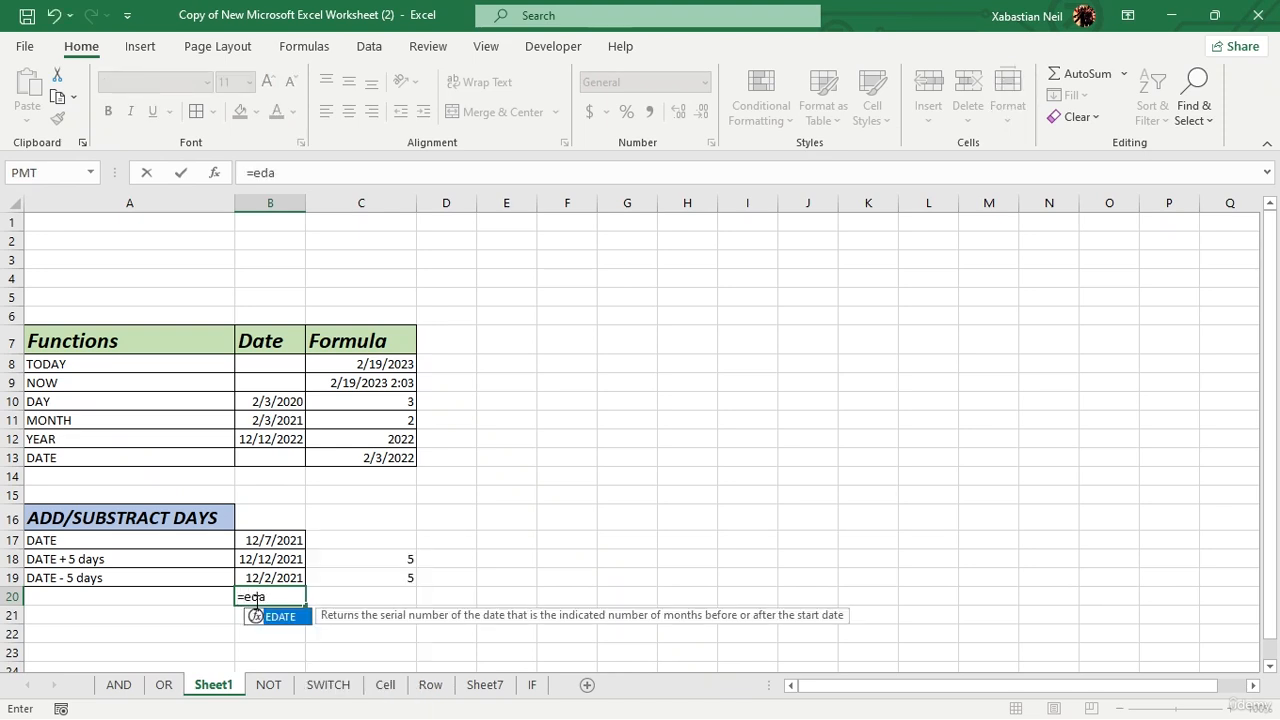
text(te)
key(Tab)
click(273, 541)
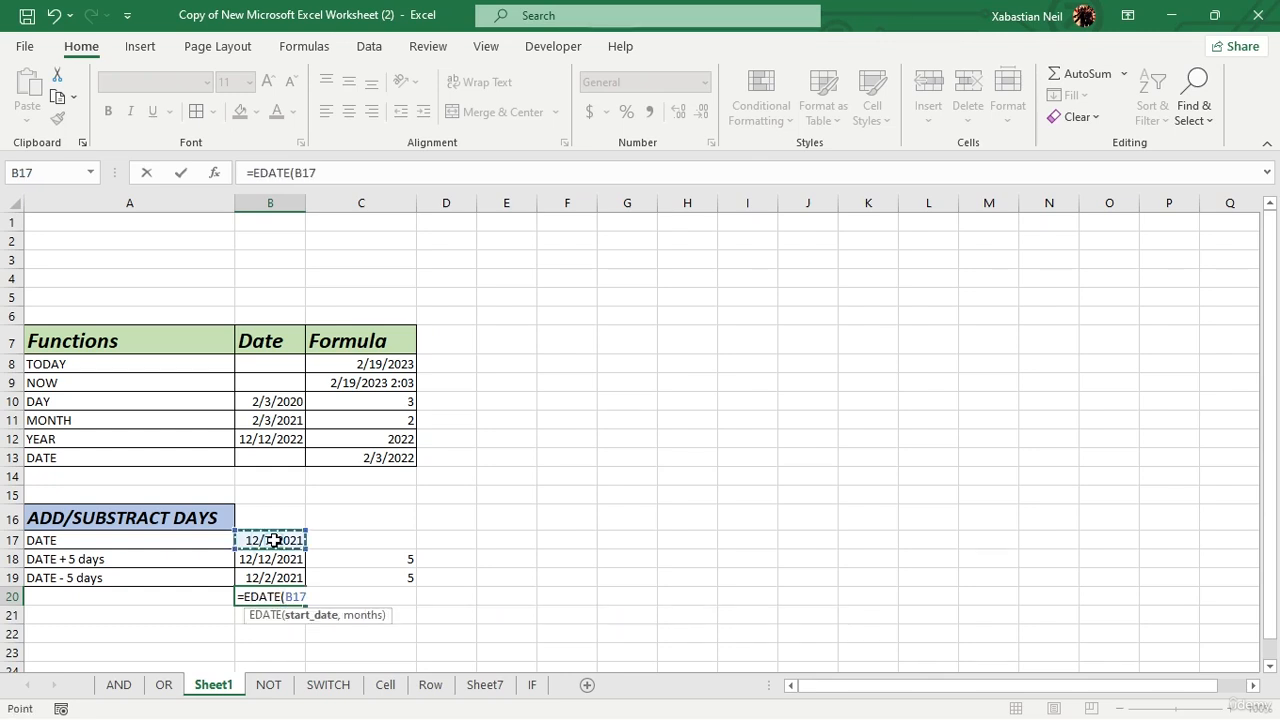
text(,)
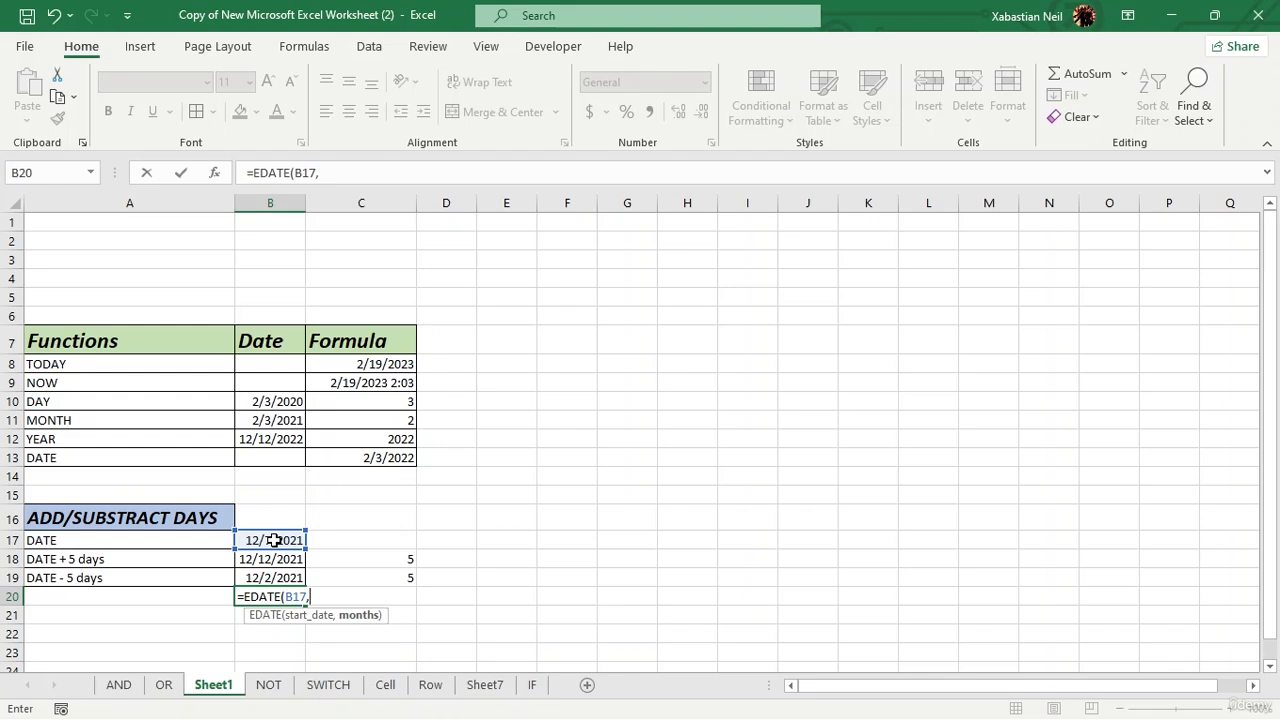
click(381, 557)
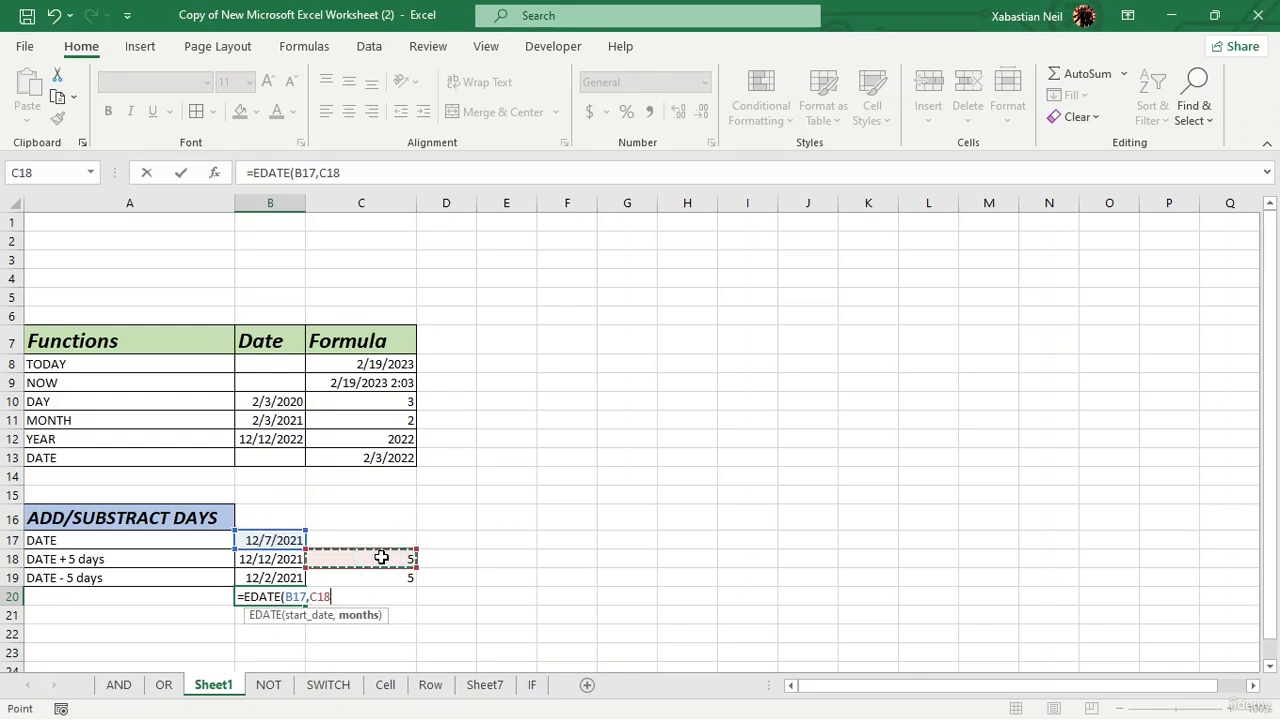
text())
key(Return)
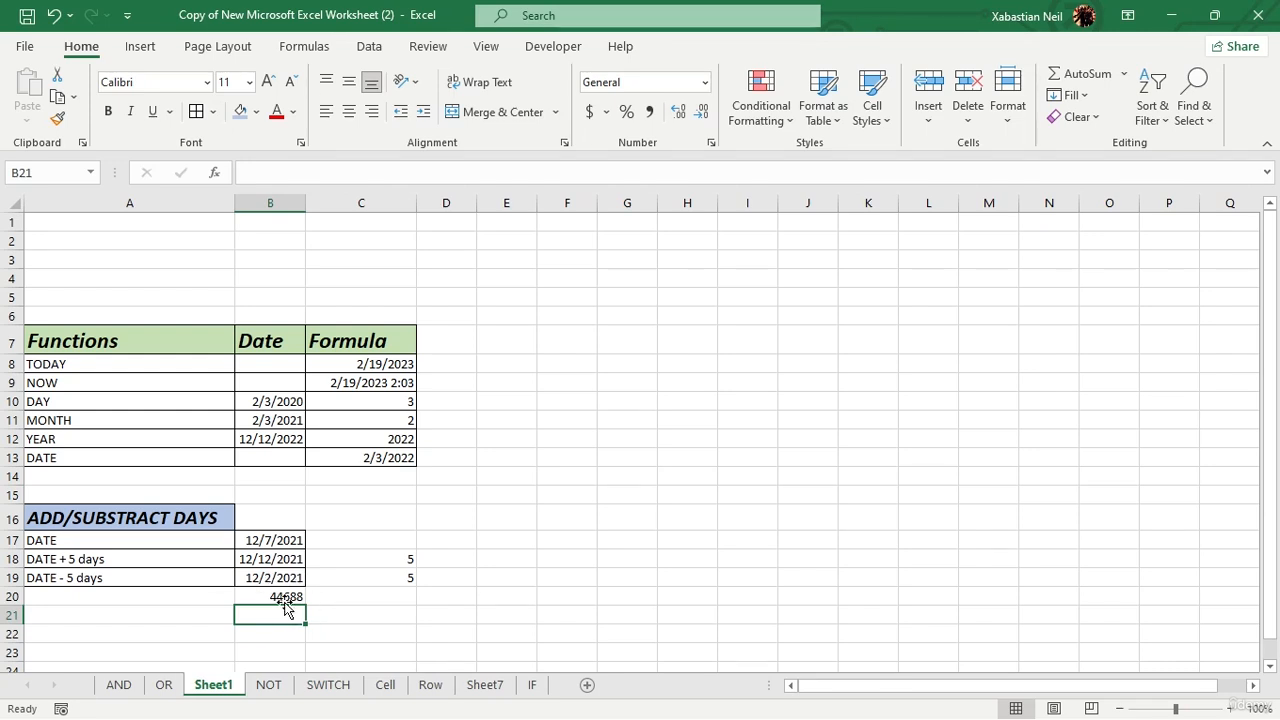
- Enter =EDATE(B17,C19) in cell B21 to shift the date by the months in C19
text(=)
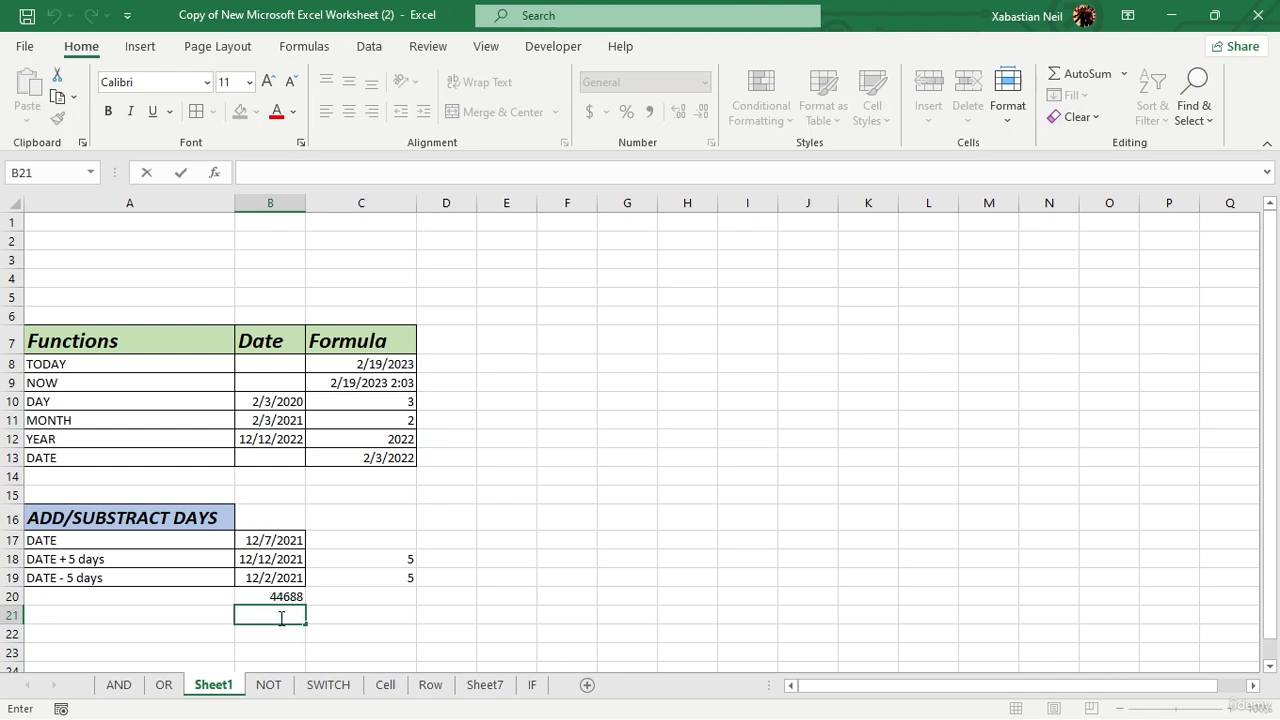
text(edat)
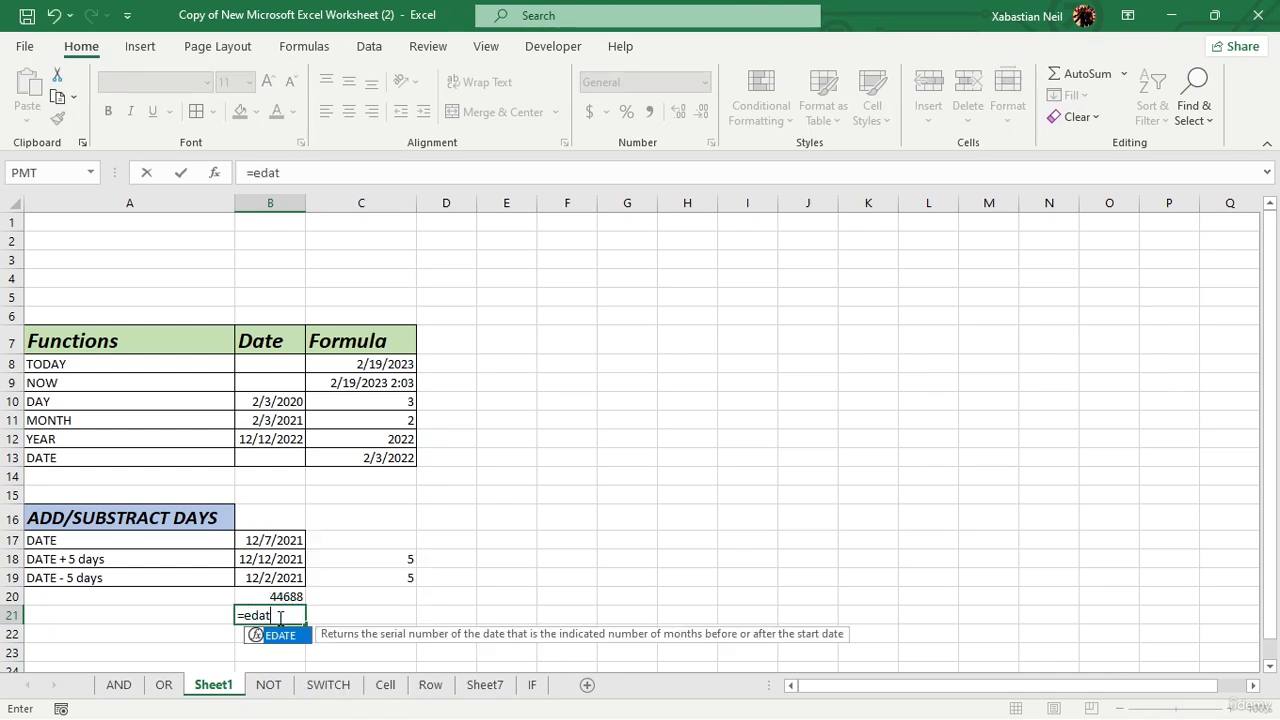
key(Tab)
click(283, 540)
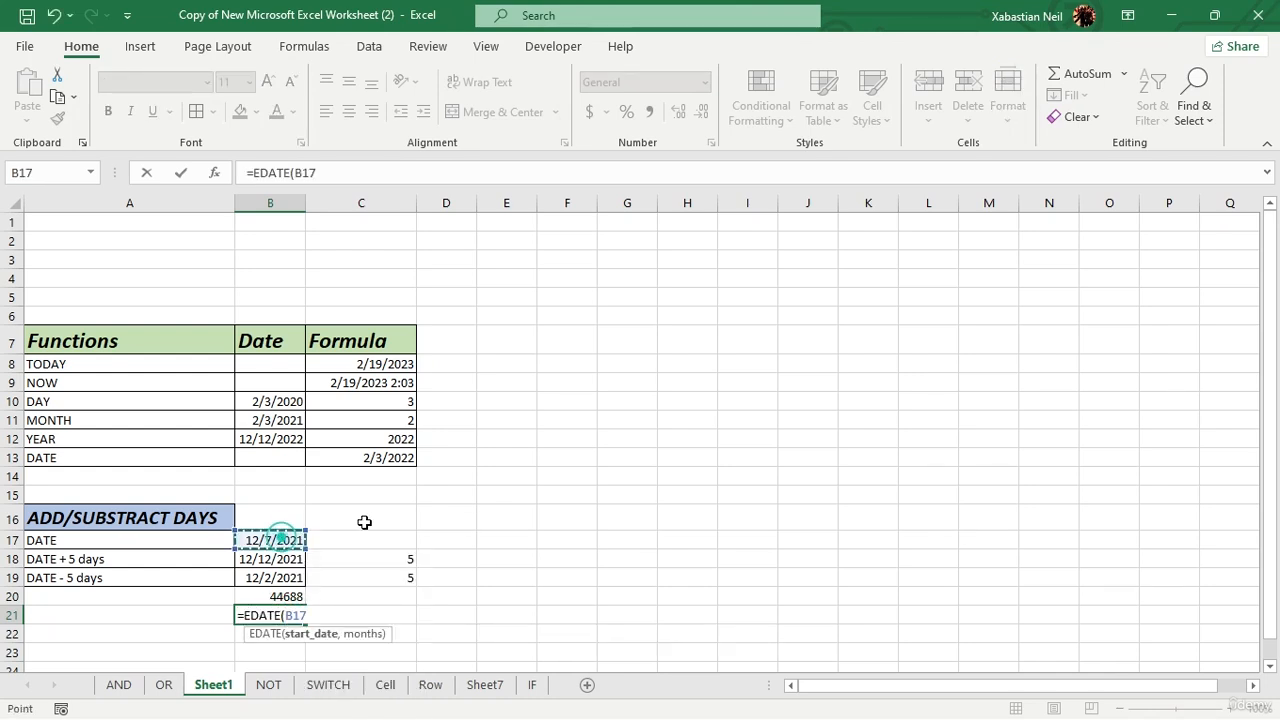
text(,)
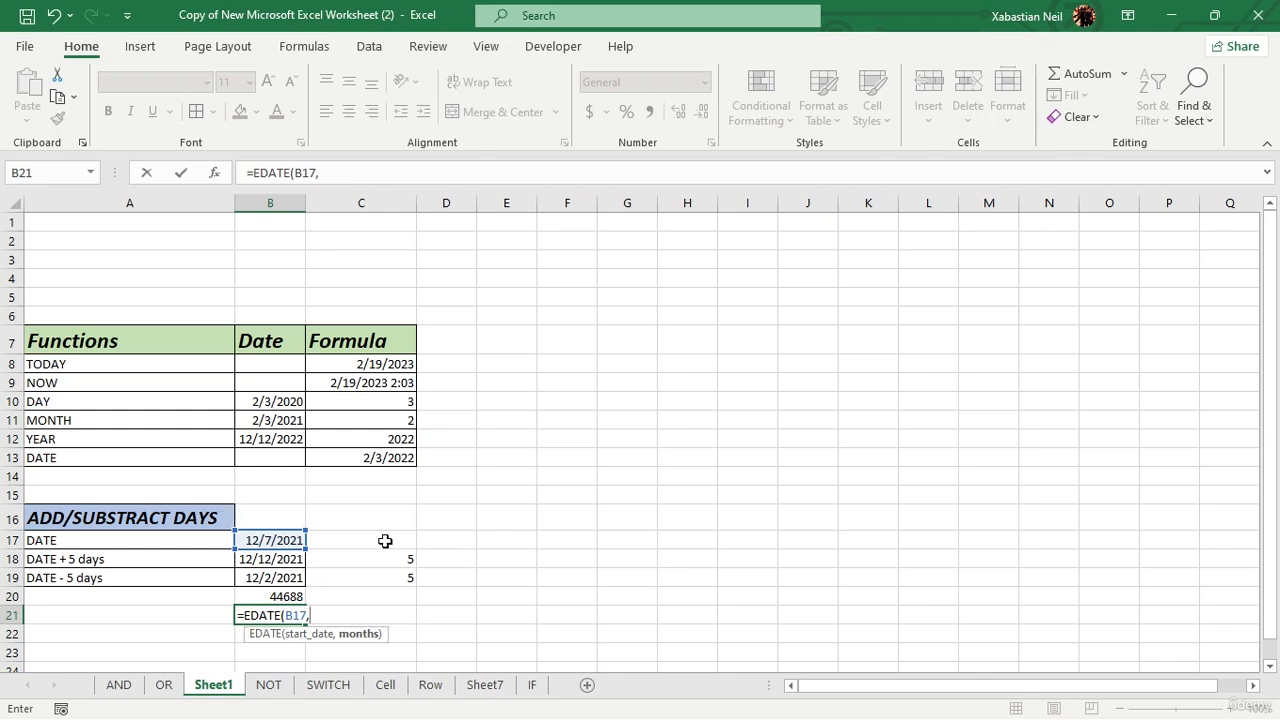
click(388, 575)
text())
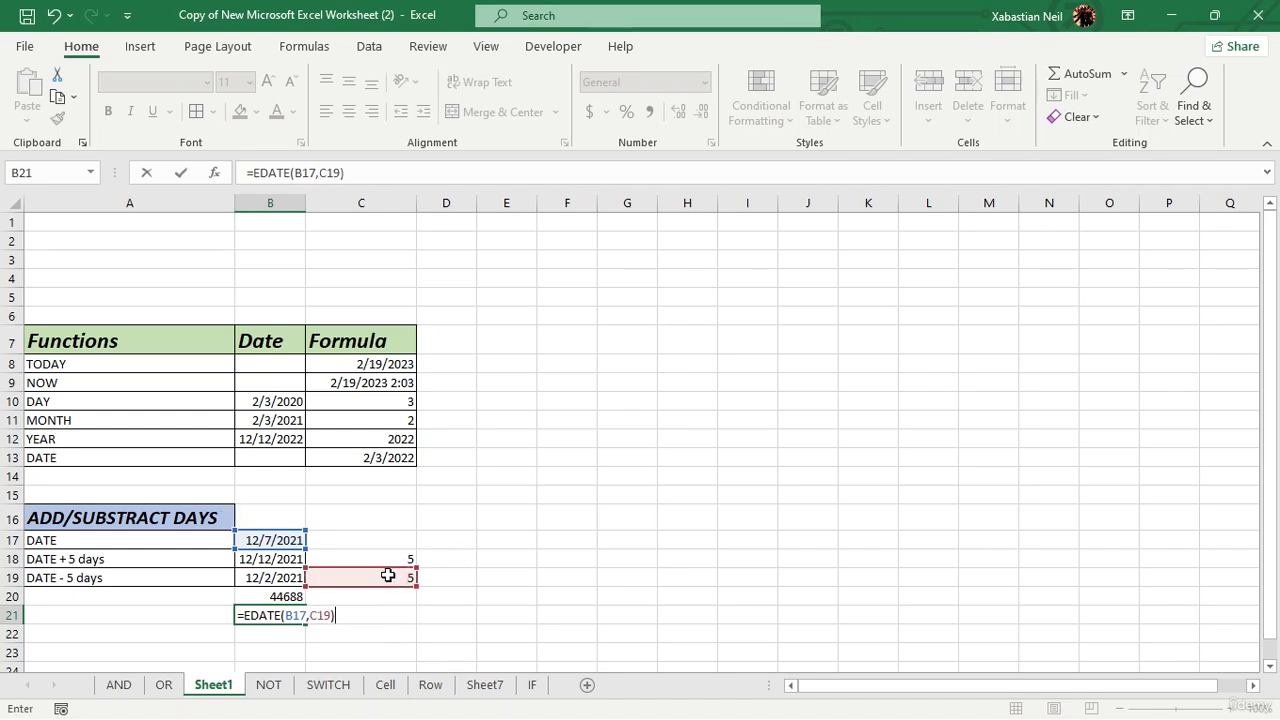
key(Return)
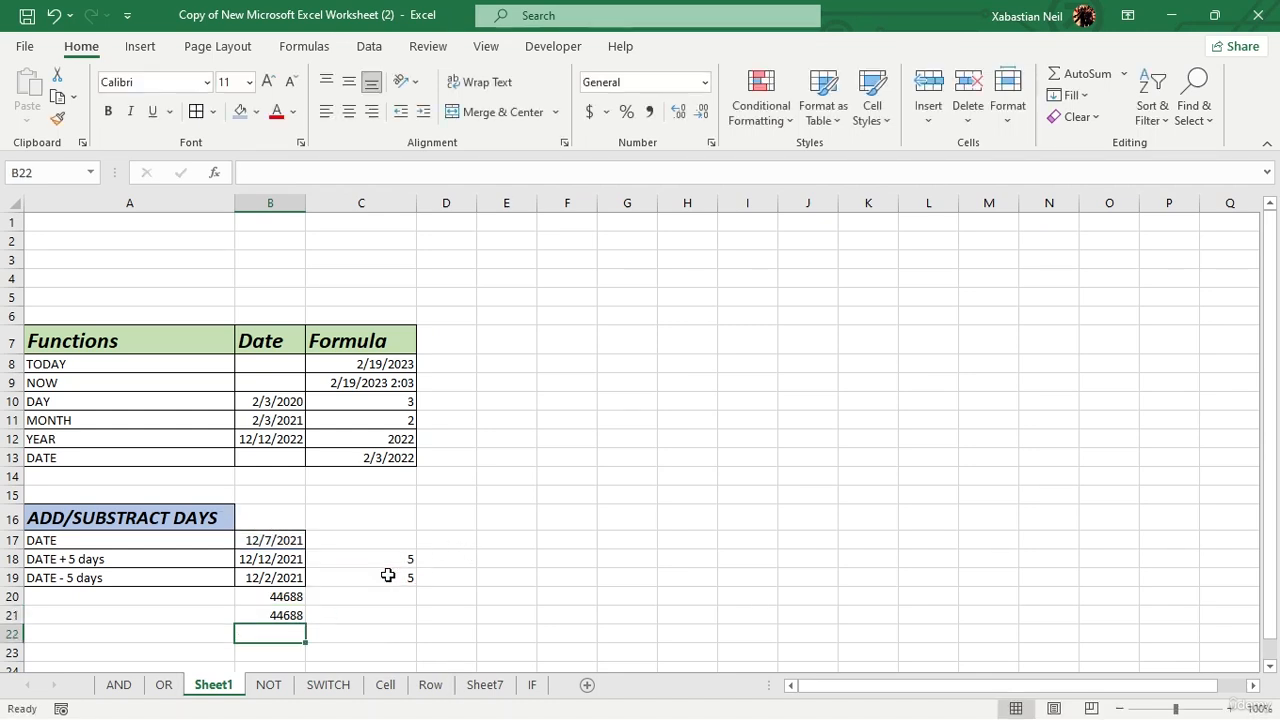
- Set the number in cell C19 of the DATE - 5 days row to 10
click(300, 615)
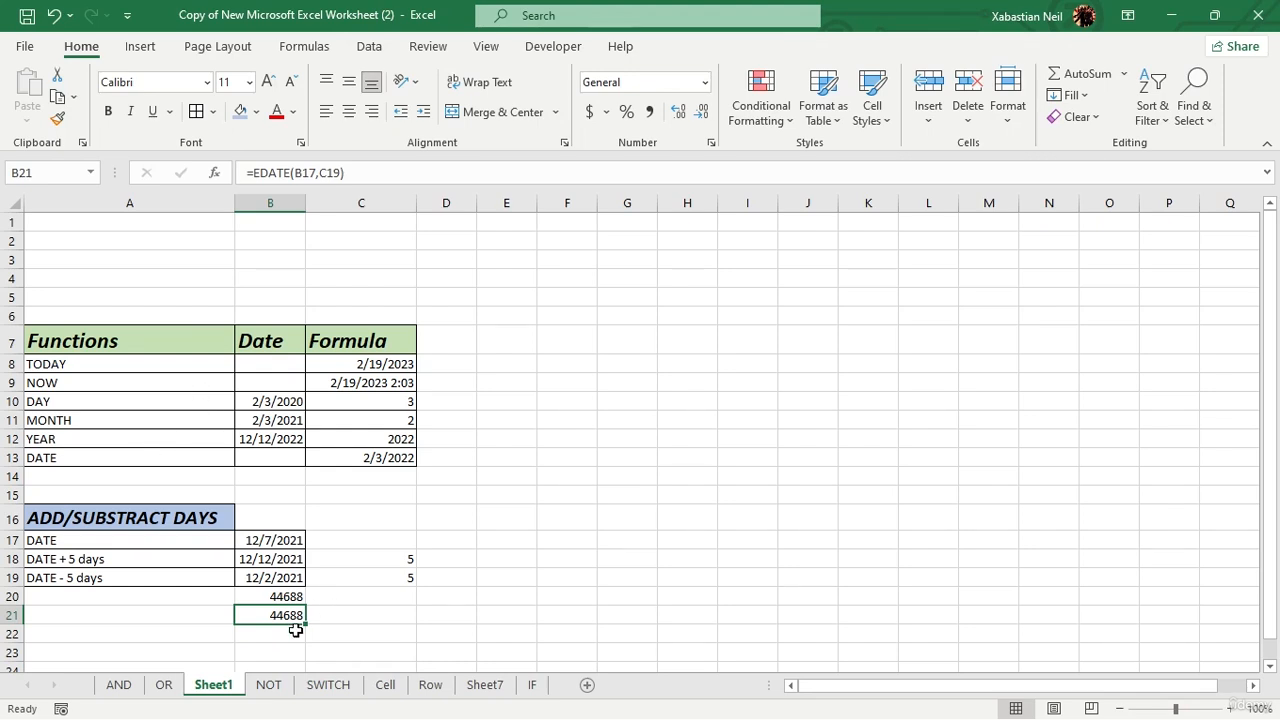
click(396, 578)
double_click(396, 578)
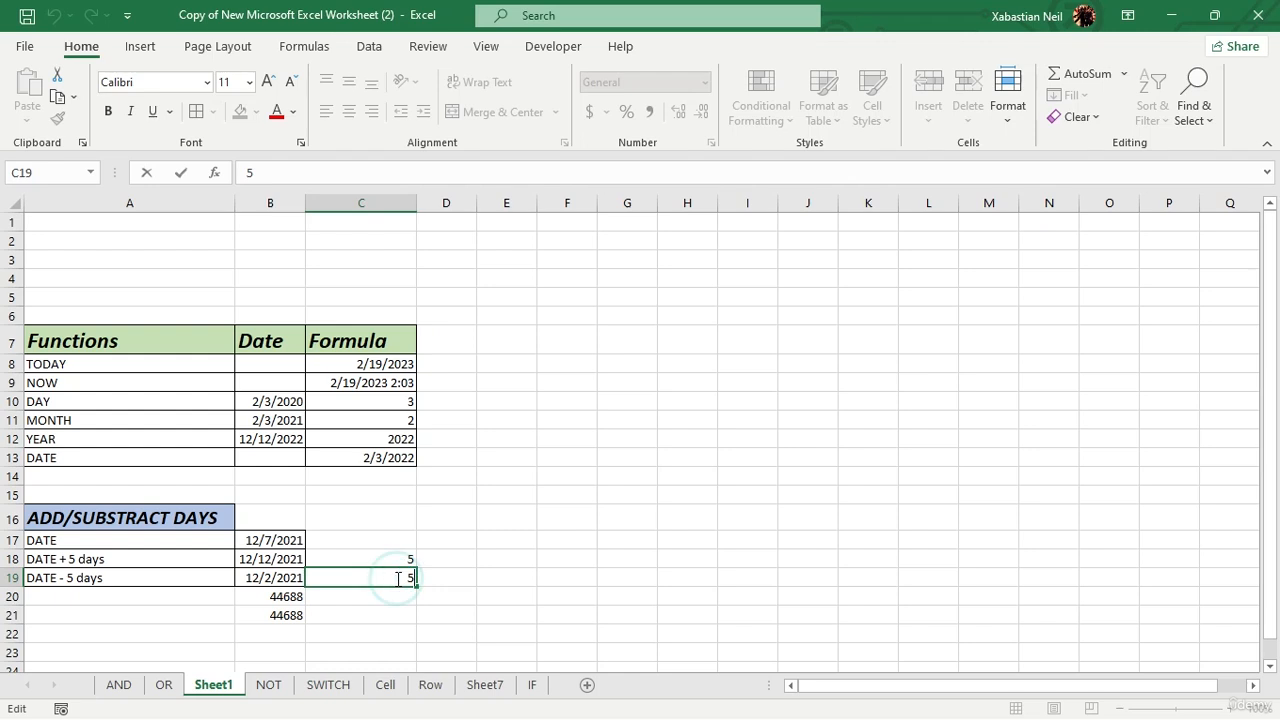
key(BackSpace)
text(10)
key(Return)
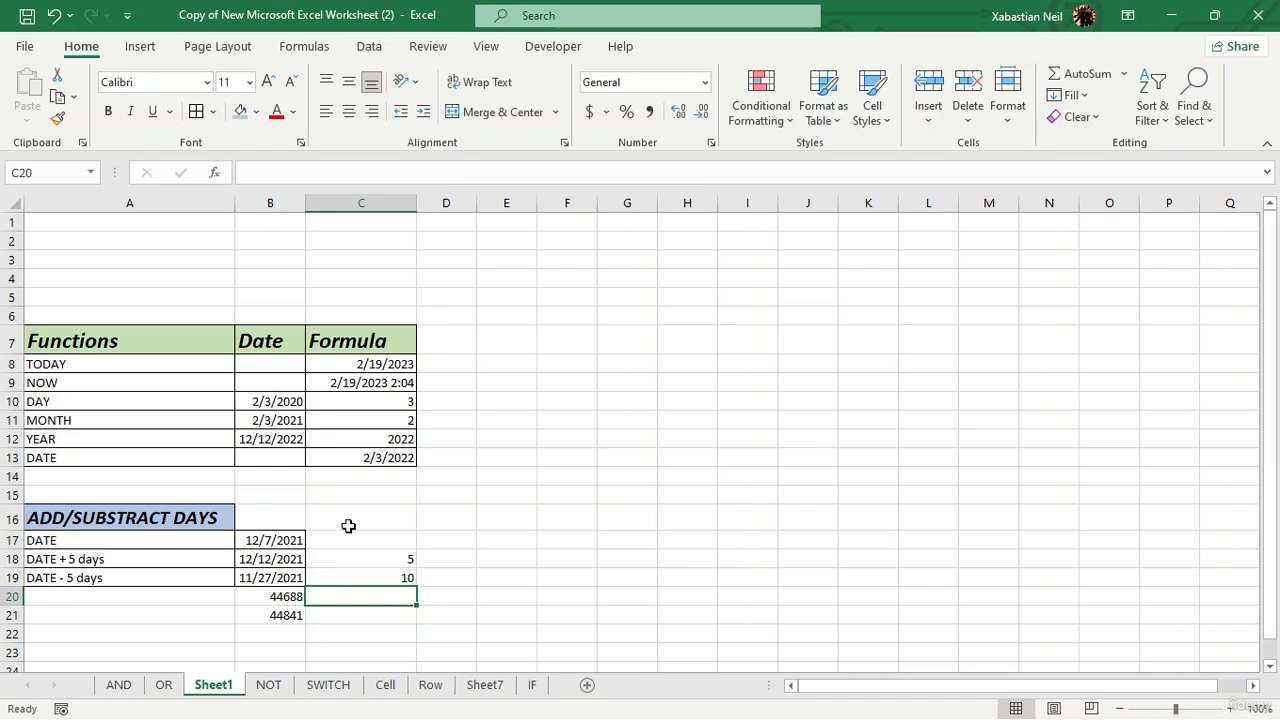
- Make the number in cell C19 negative so that it reads -10
click(365, 579)
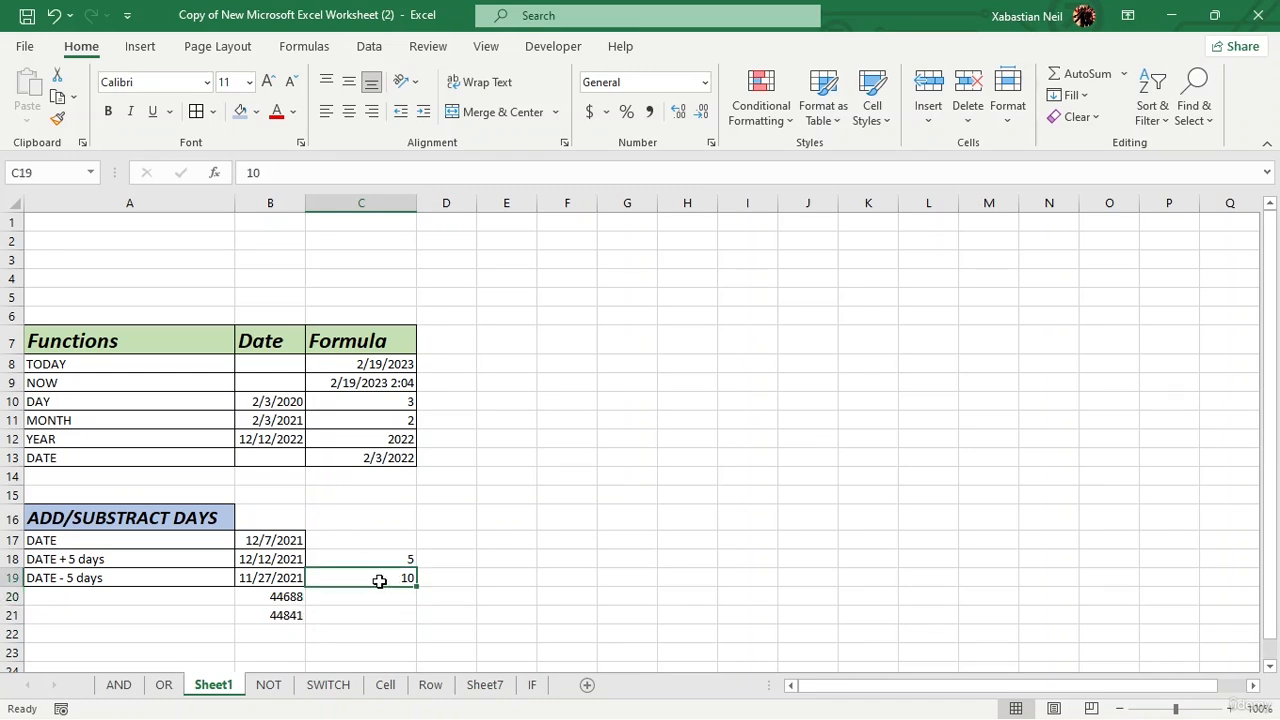
double_click(375, 580)
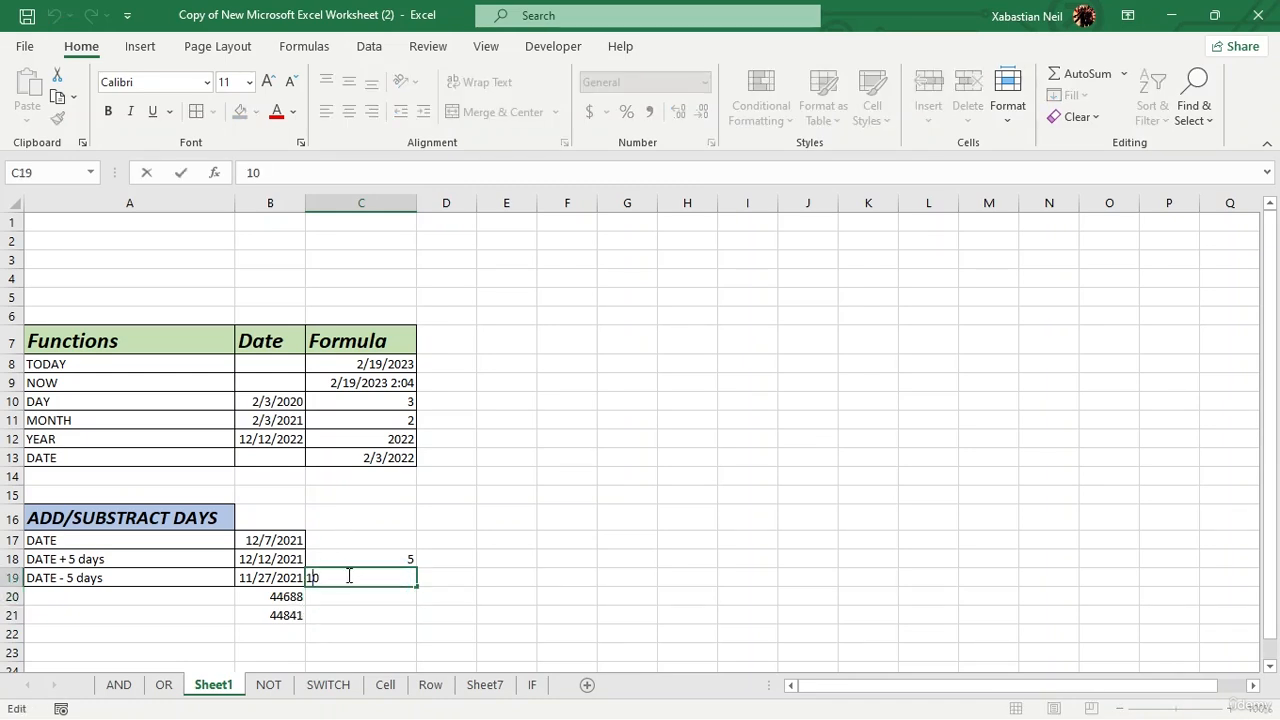
text(-)
key(Return)
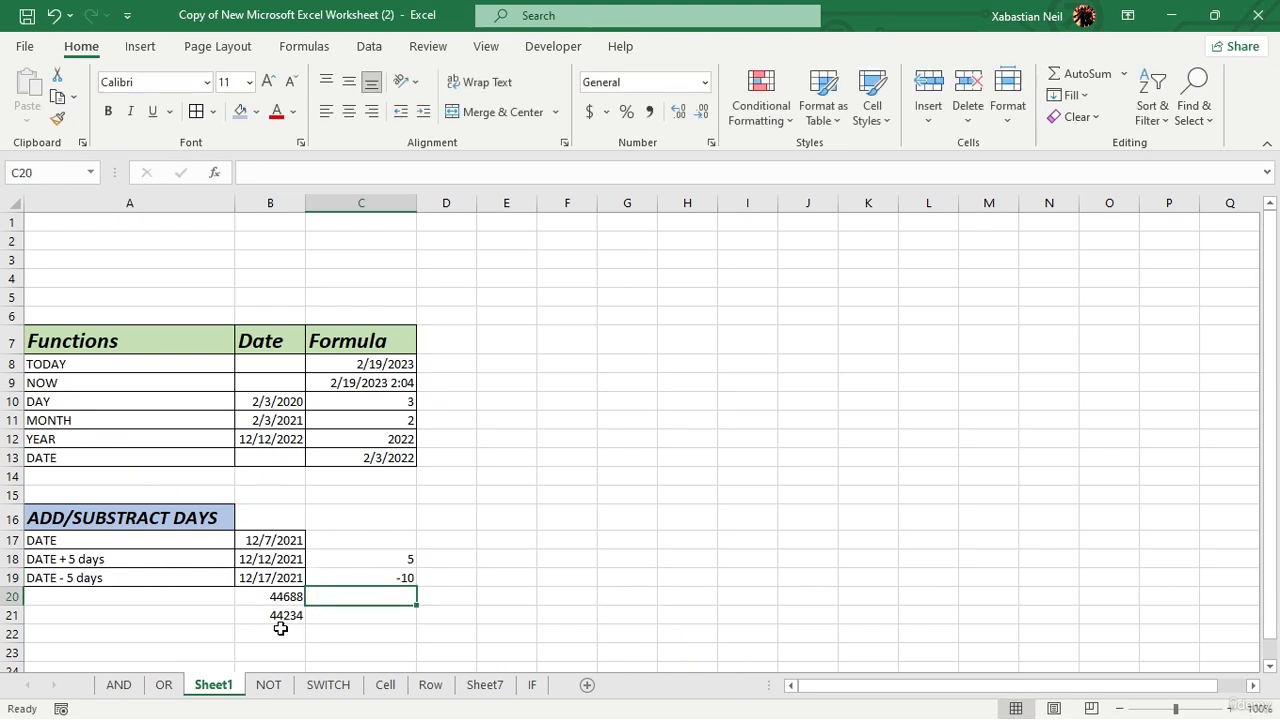
- Write an EDATE formula in cell F8 with B17 as the start date and C18 as the months argument
click(568, 368)
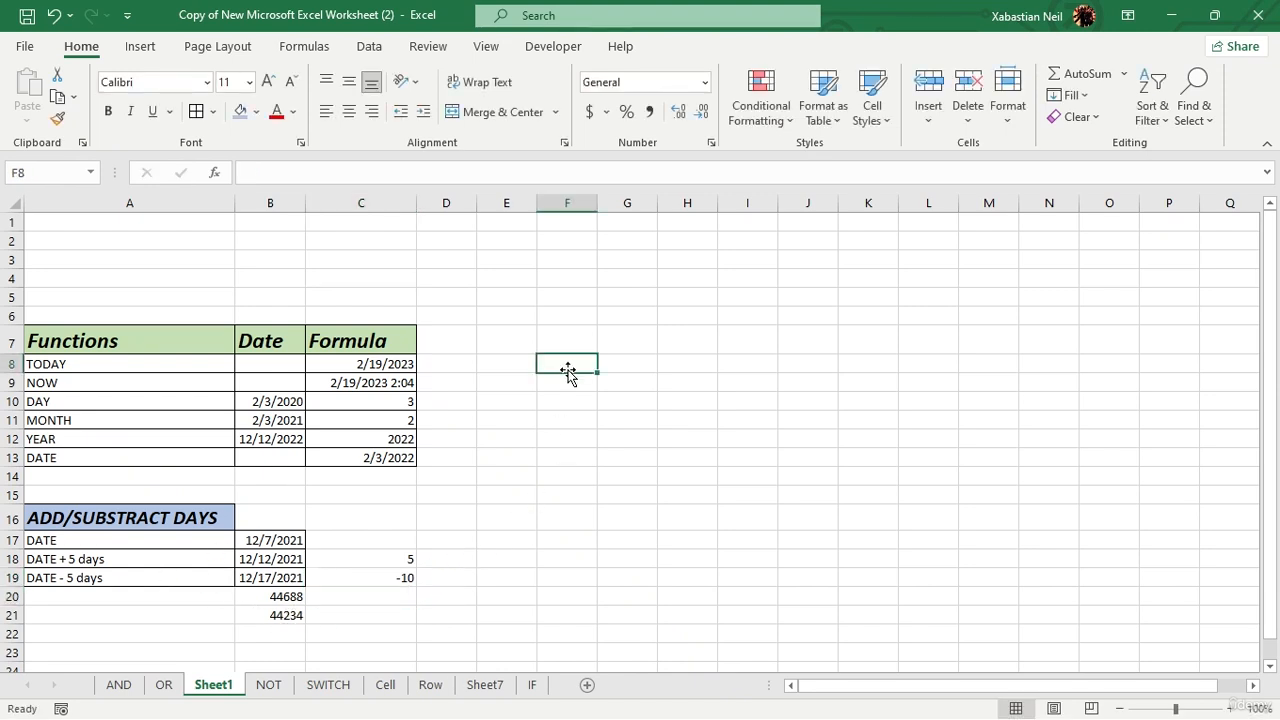
click(568, 367)
text(=e)
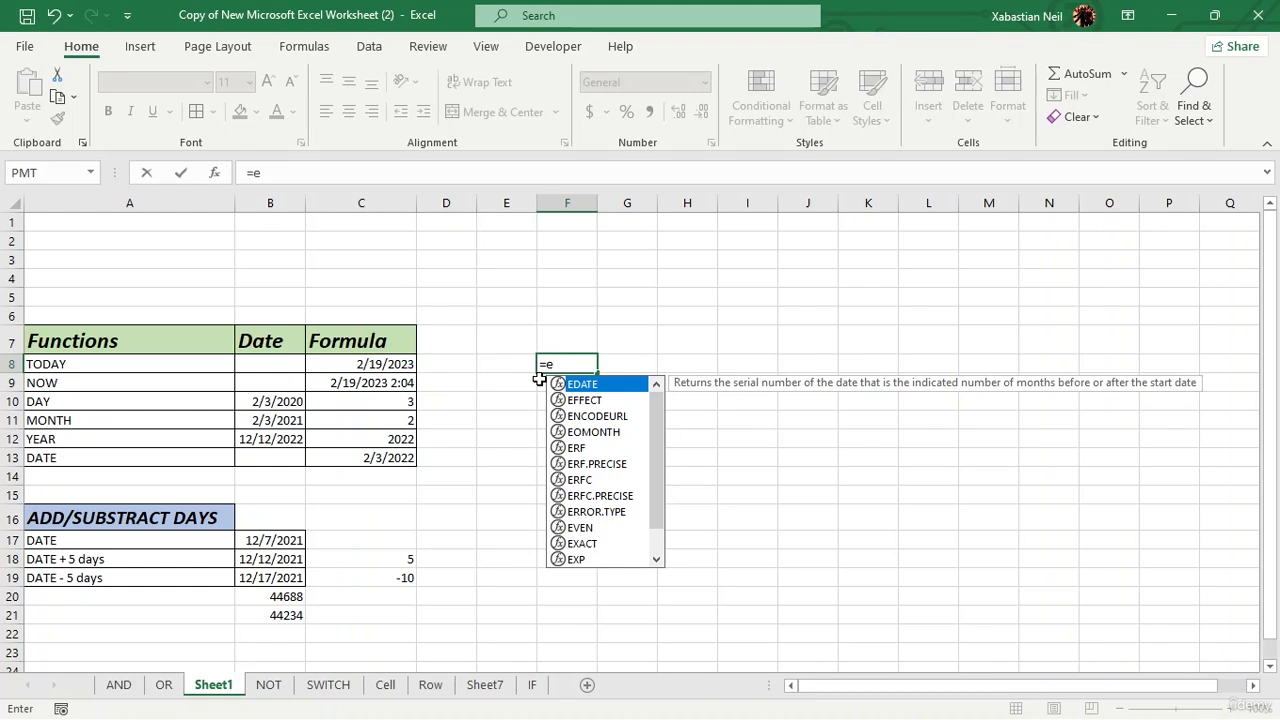
text(date)
key(Tab)
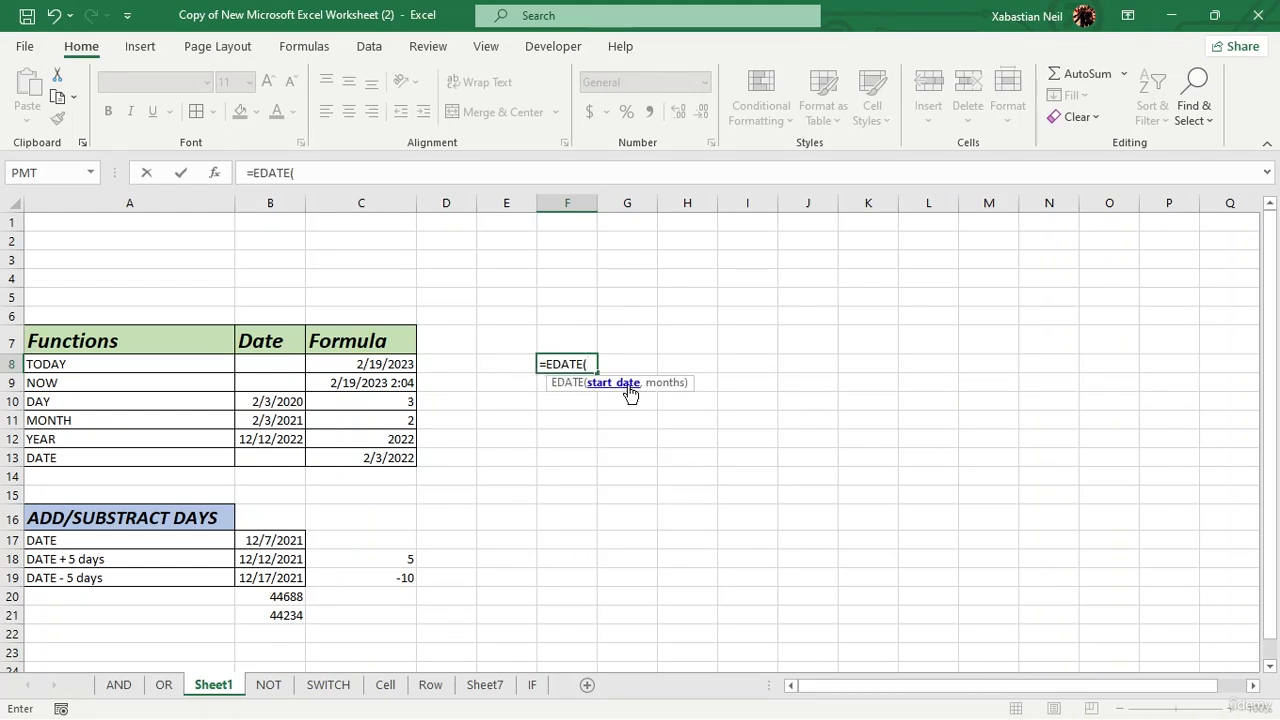
click(282, 540)
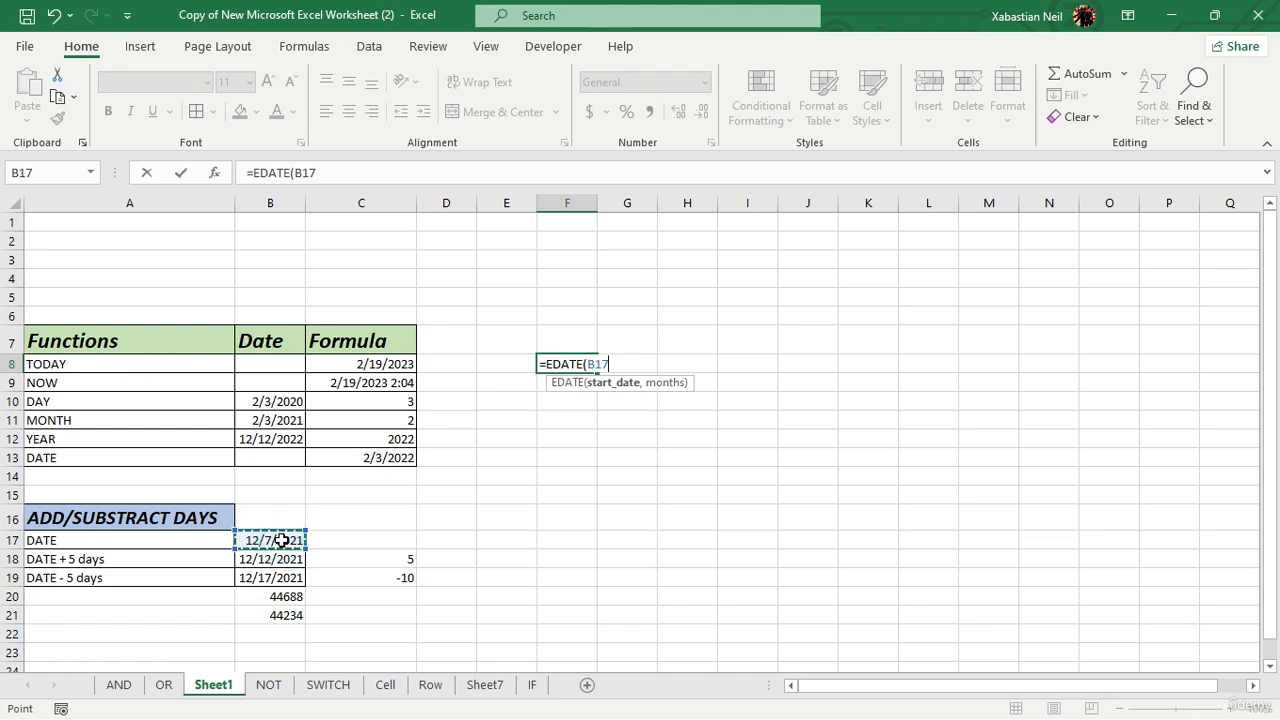
text(,)
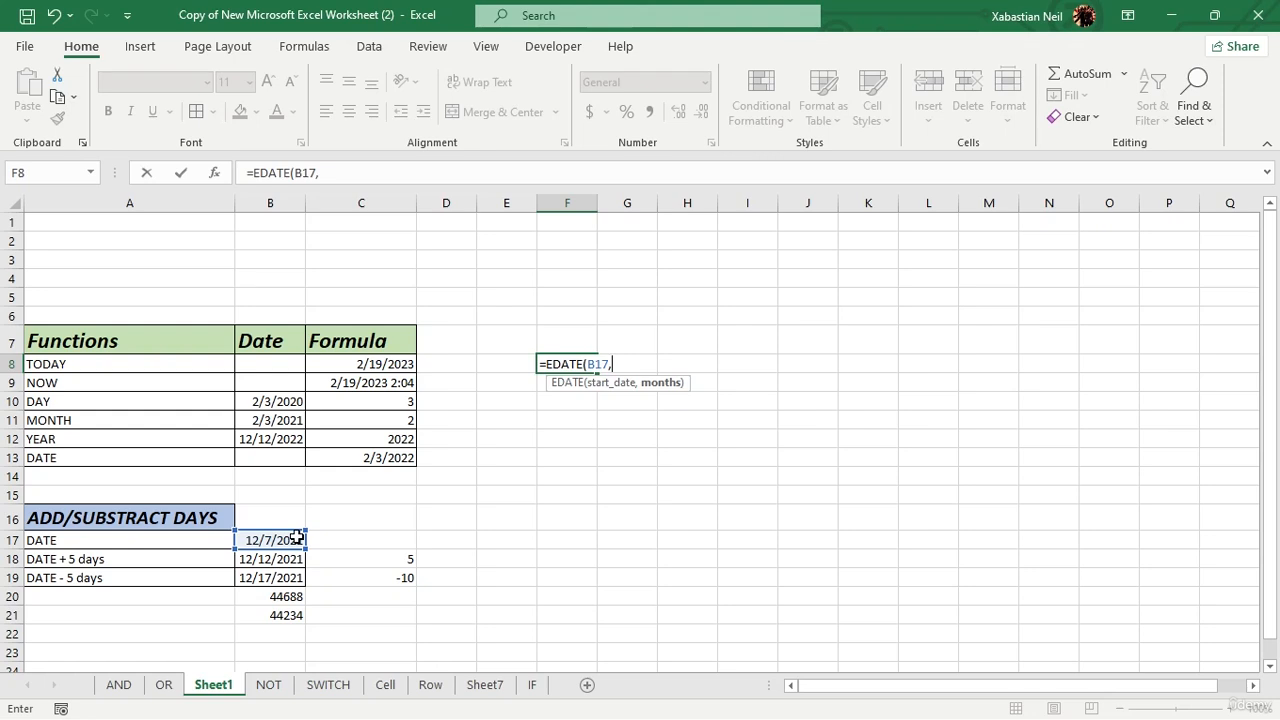
click(400, 556)
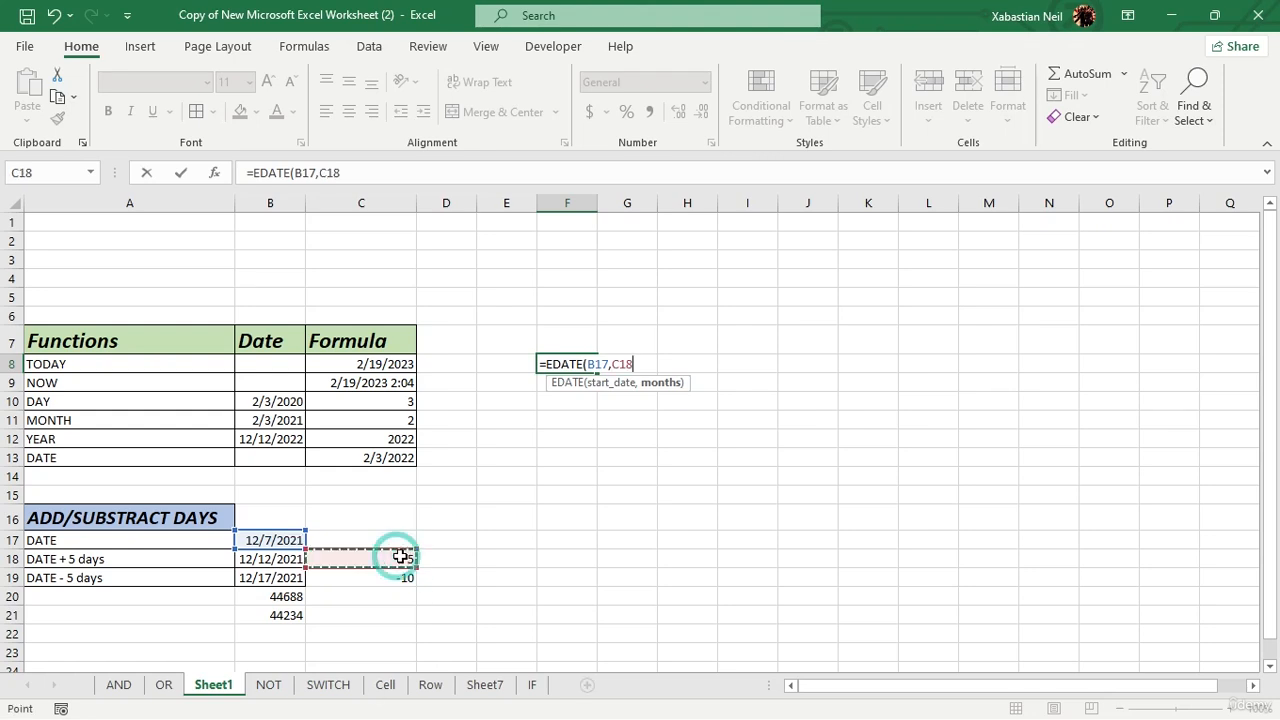
text())
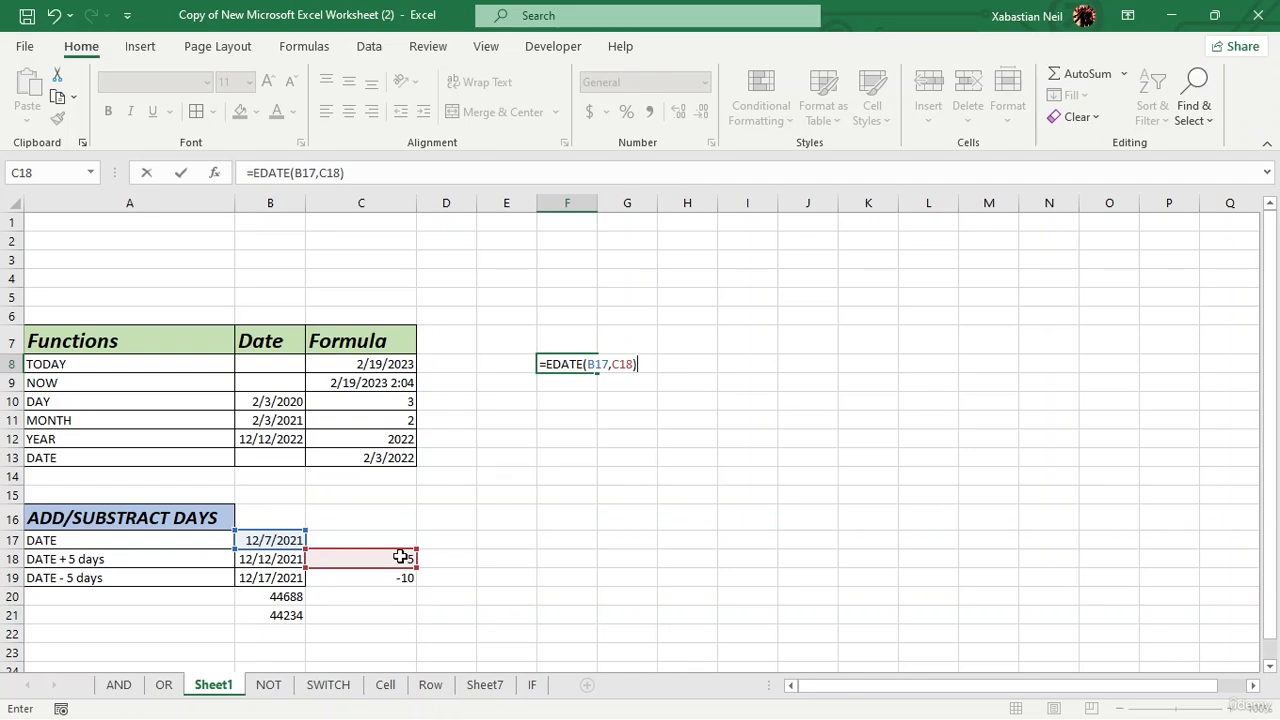
- Replace the C18 months argument with 12 so that F8 holds =EDATE(B17,12)
key(BackSpace)
key(BackSpace)
key(BackSpace)
key(BackSpace)
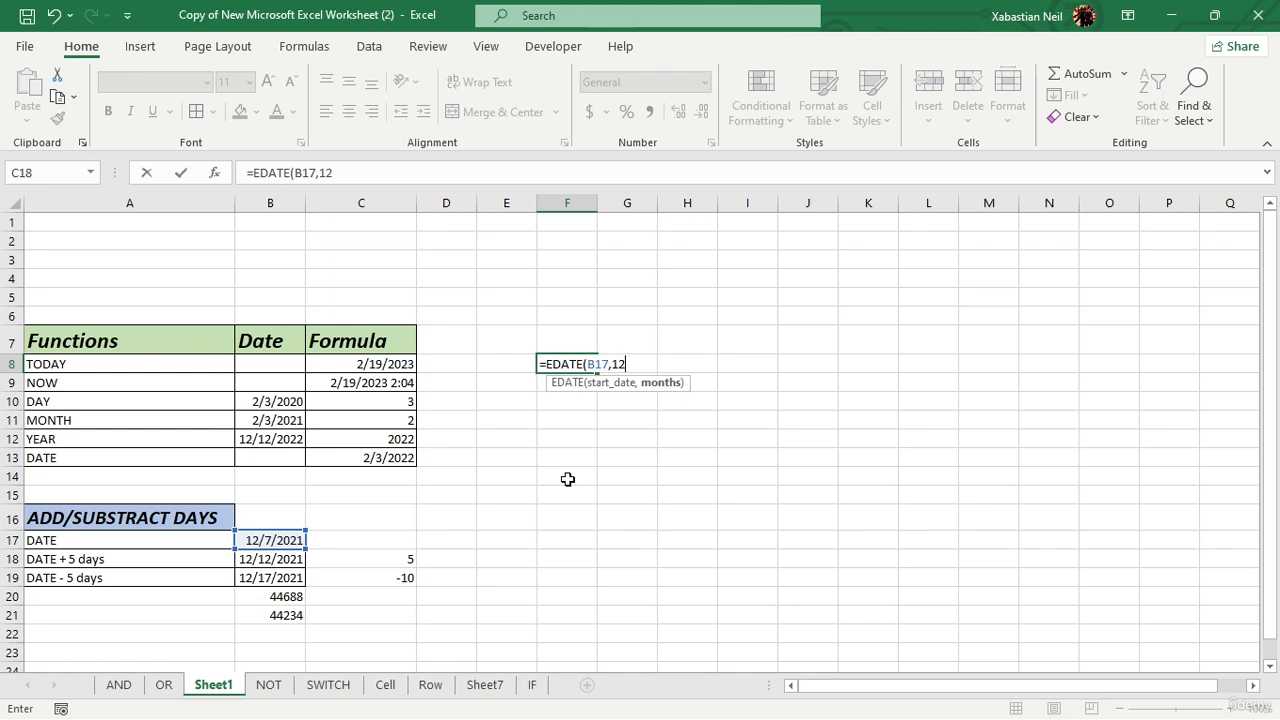
text(12))
key(Return)
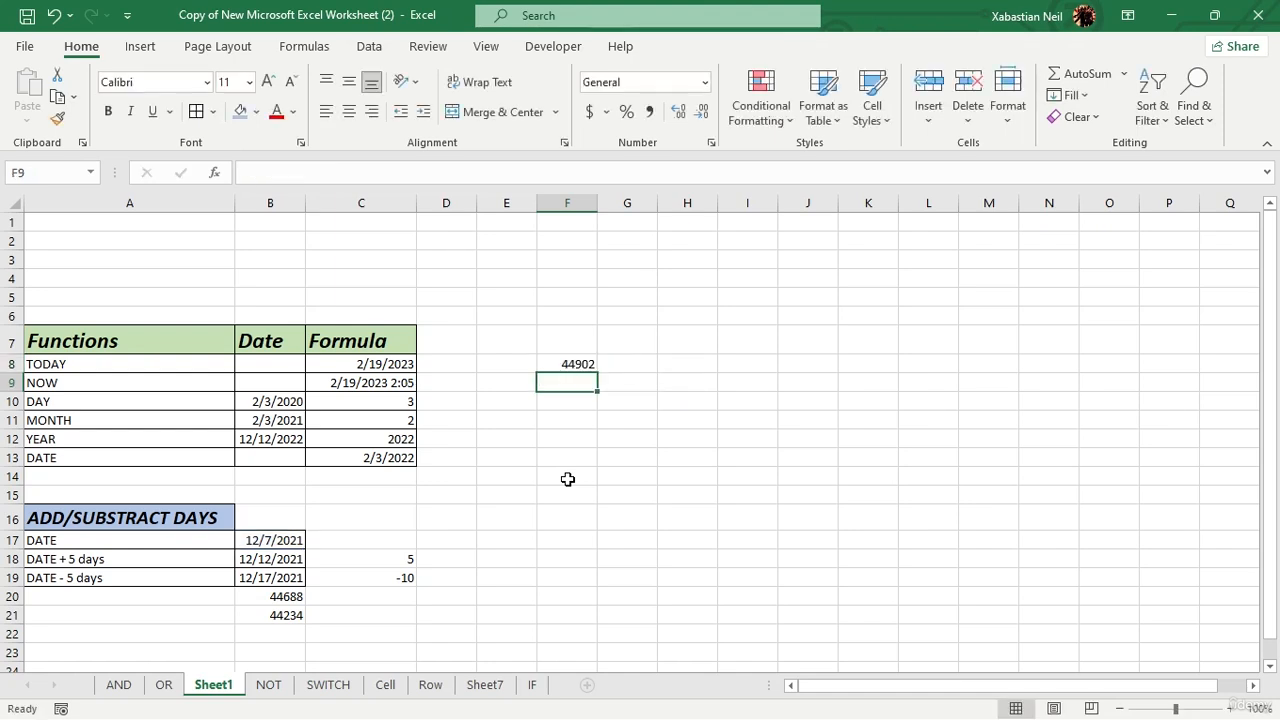
- Change the months argument of the EDATE formula in F8 to 24
click(586, 364)
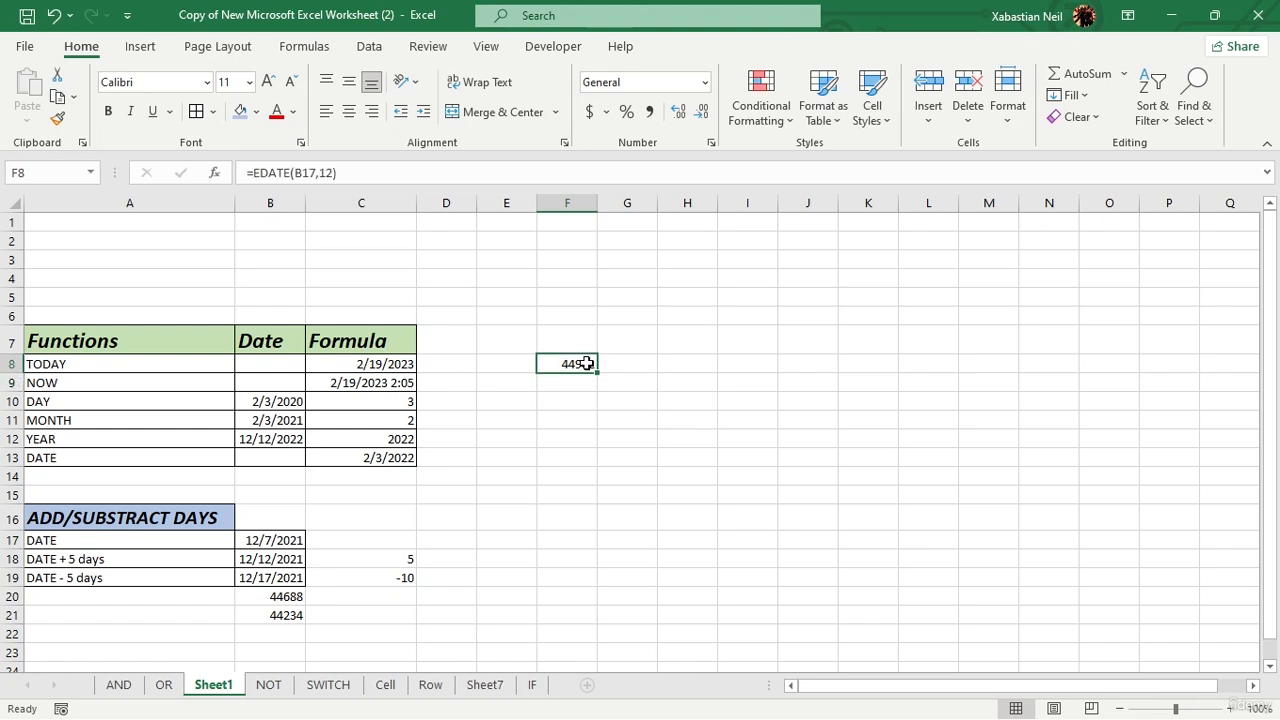
double_click(586, 364)
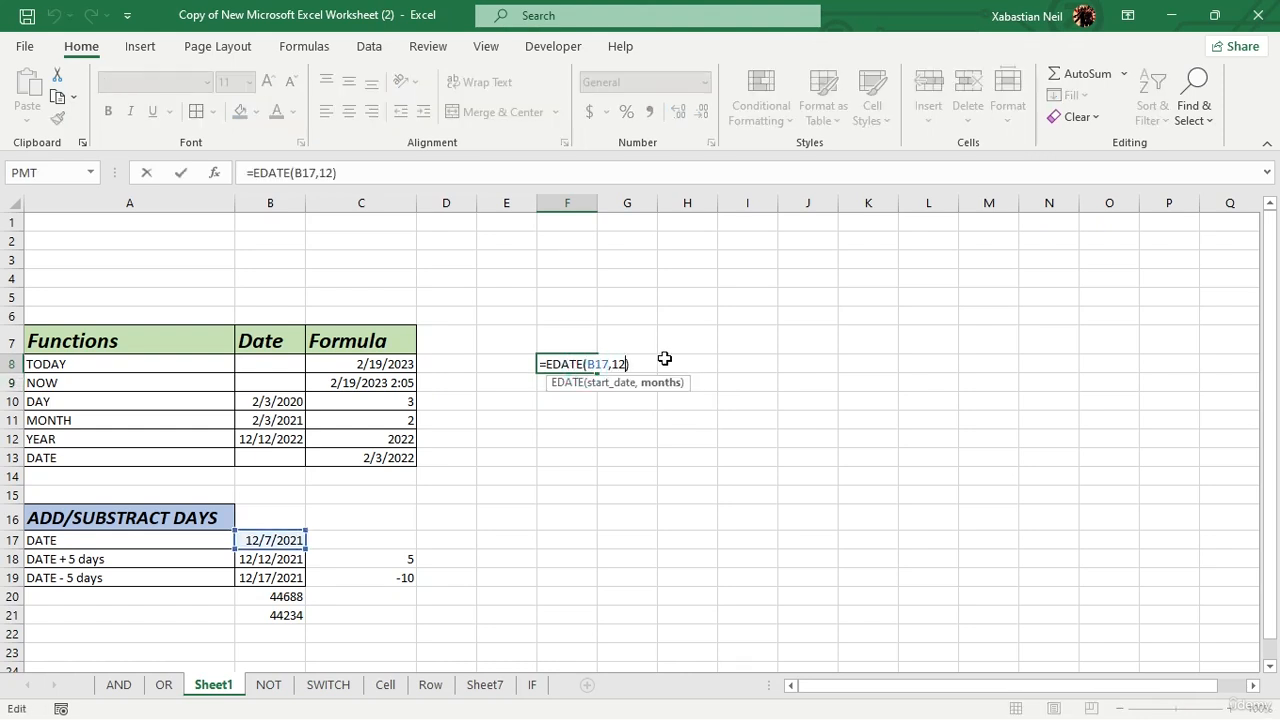
key(BackSpace)
key(BackSpace)
text(24)
key(Return)
- Change the months argument of the EDATE formula in F8 to -12 so that it reads =EDATE(B17,-12)
click(586, 364)
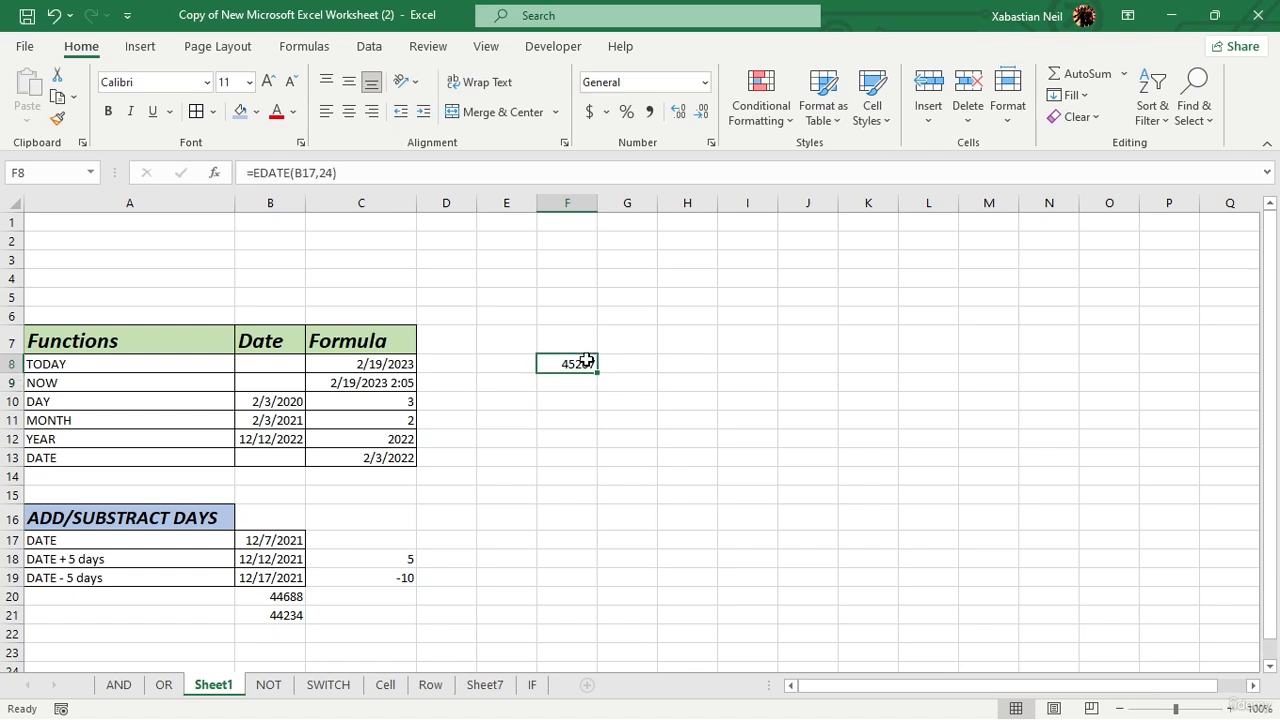
double_click(587, 361)
key(Right)
key(Right)
key(Right)
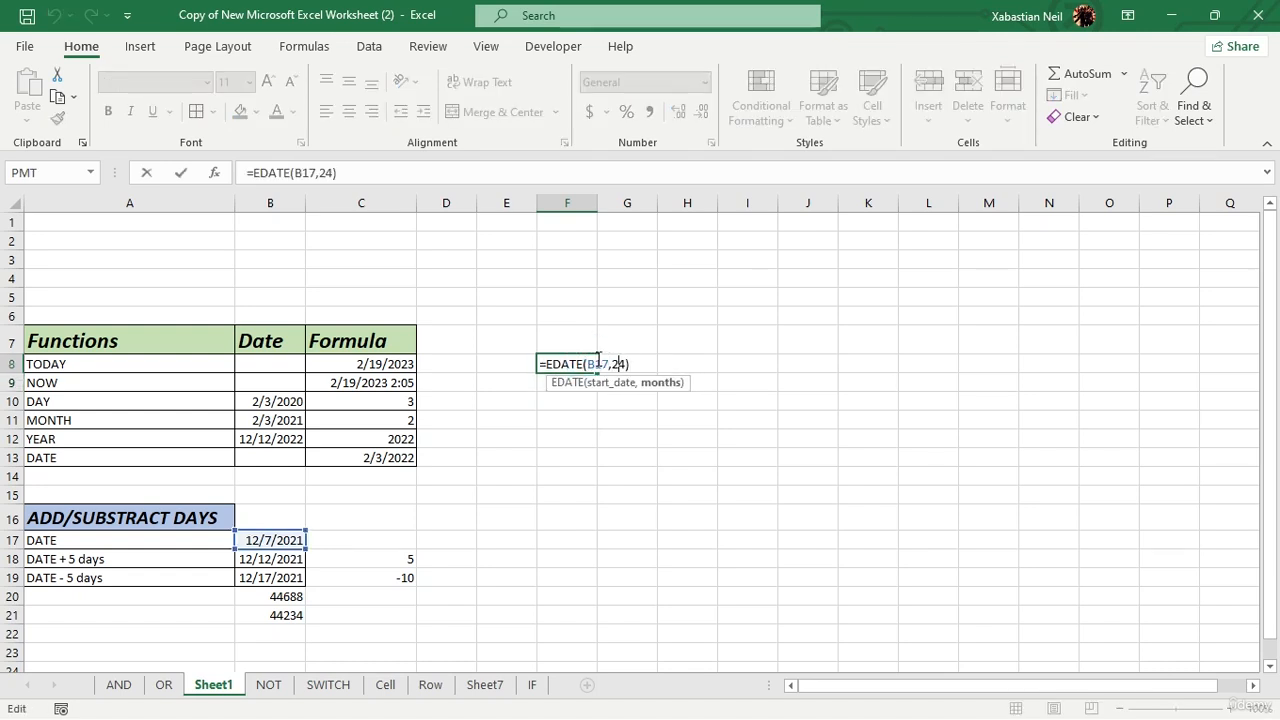
key(Delete)
key(BackSpace)
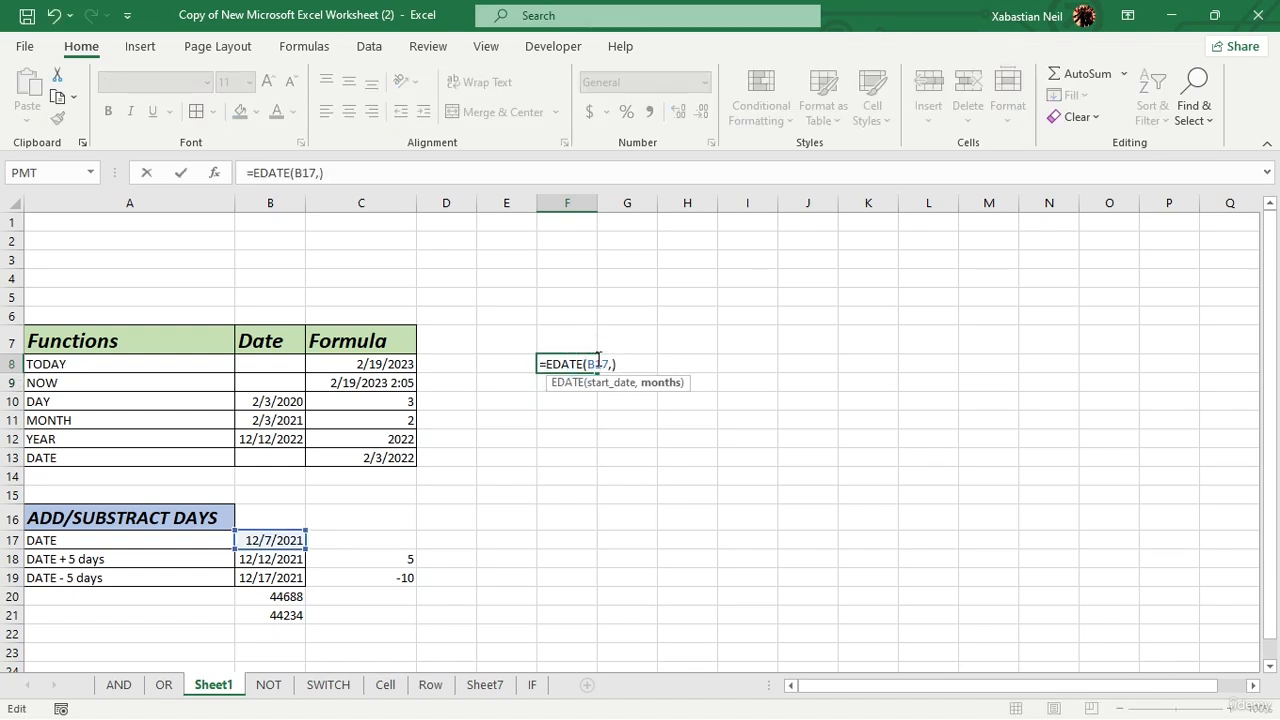
text(-)
text(10)
key(BackSpace)
key(BackSpace)
text(12)
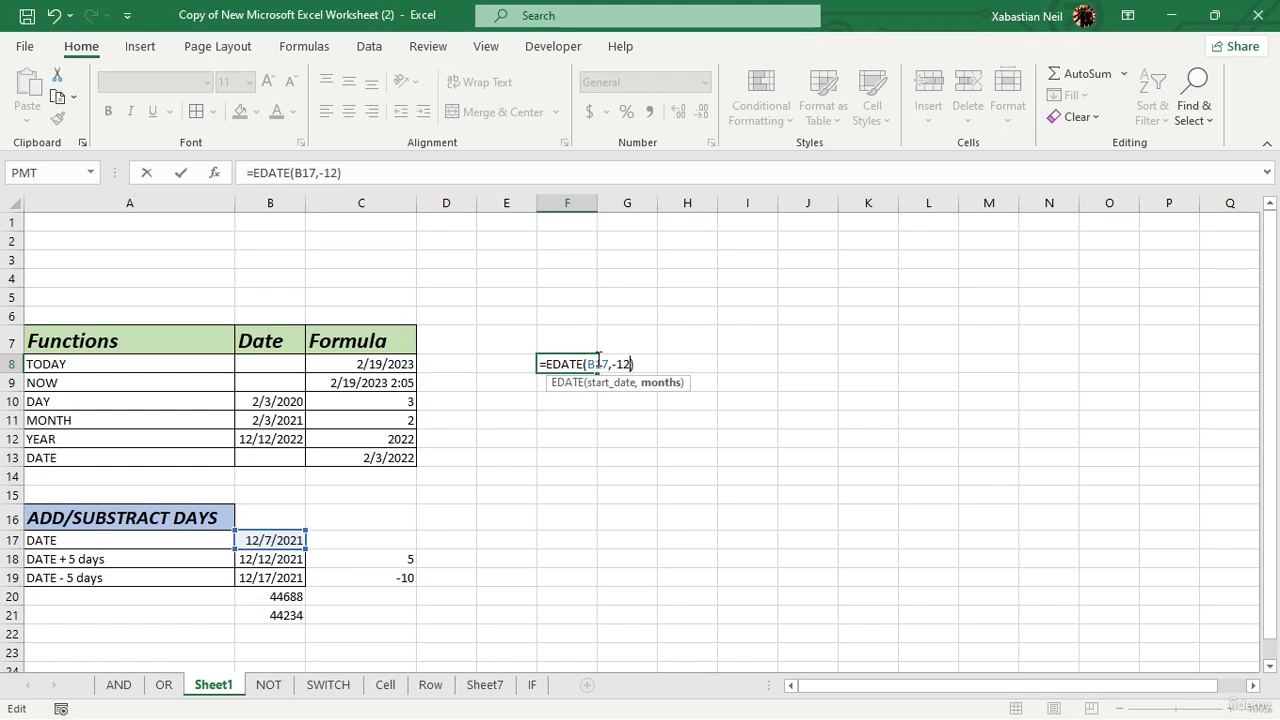
text())
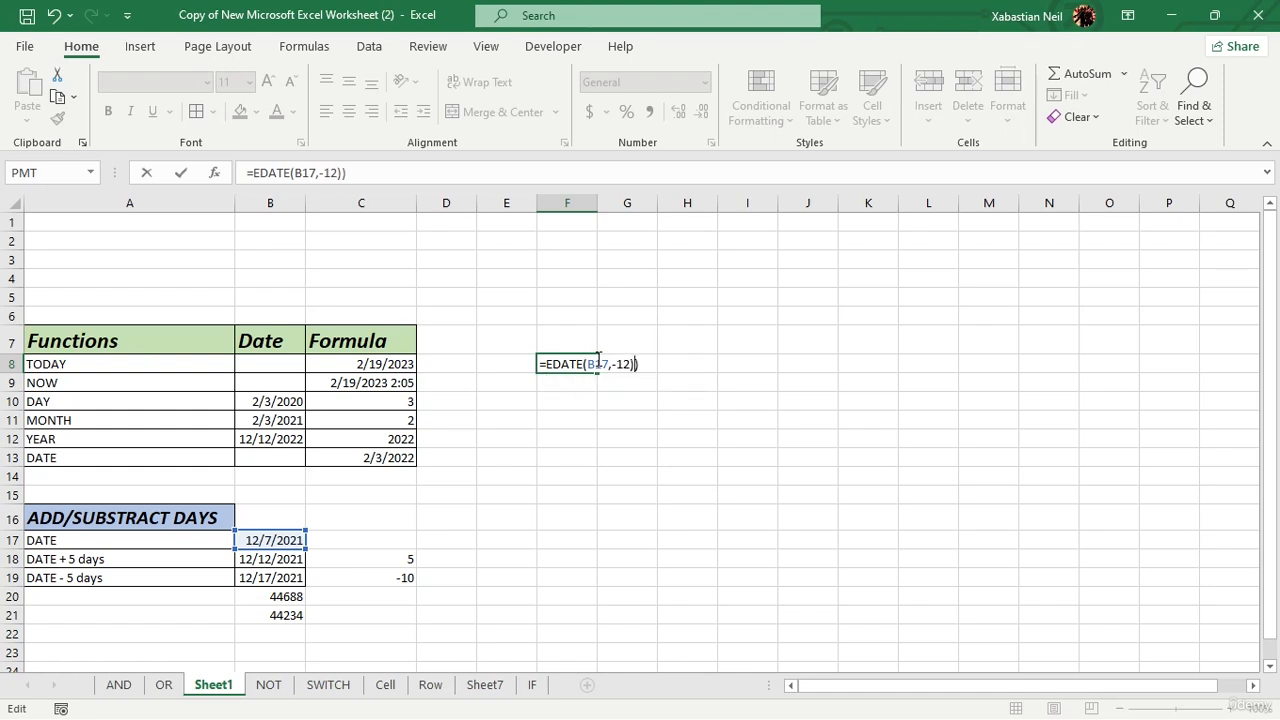
key(Return)
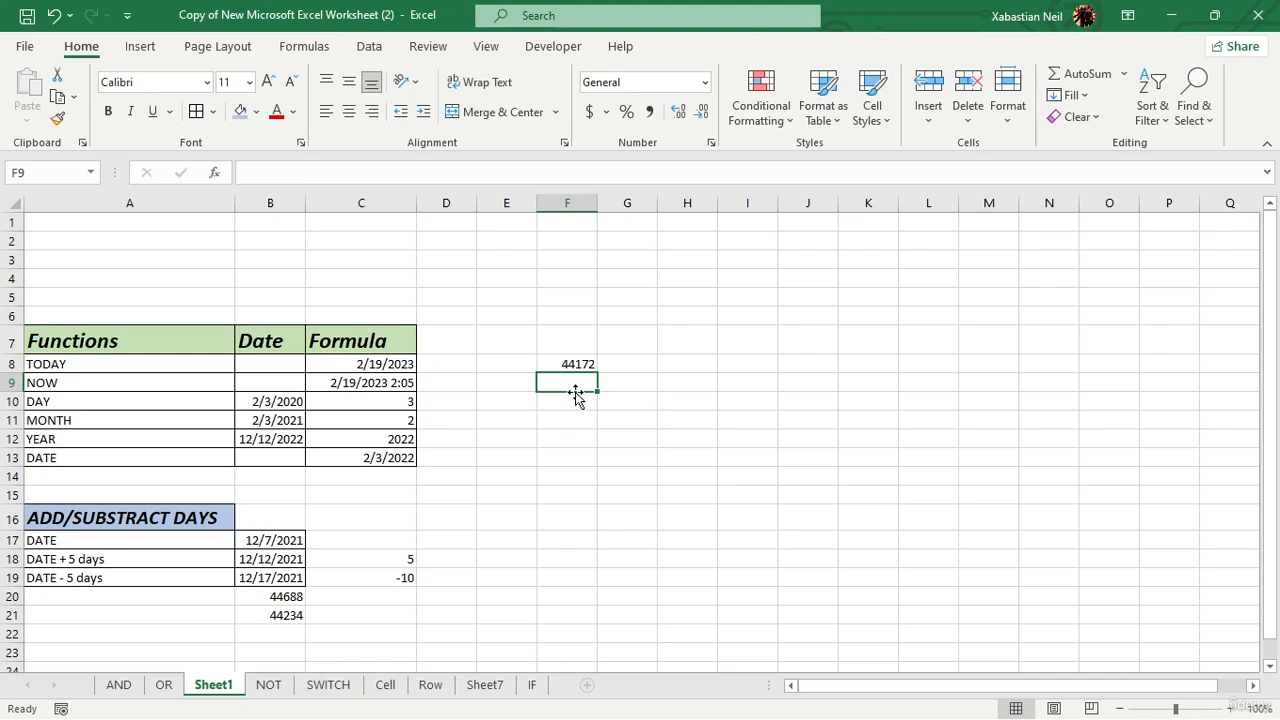
- Apply the Time number format to the EDATE result in cell F8
click(585, 363)
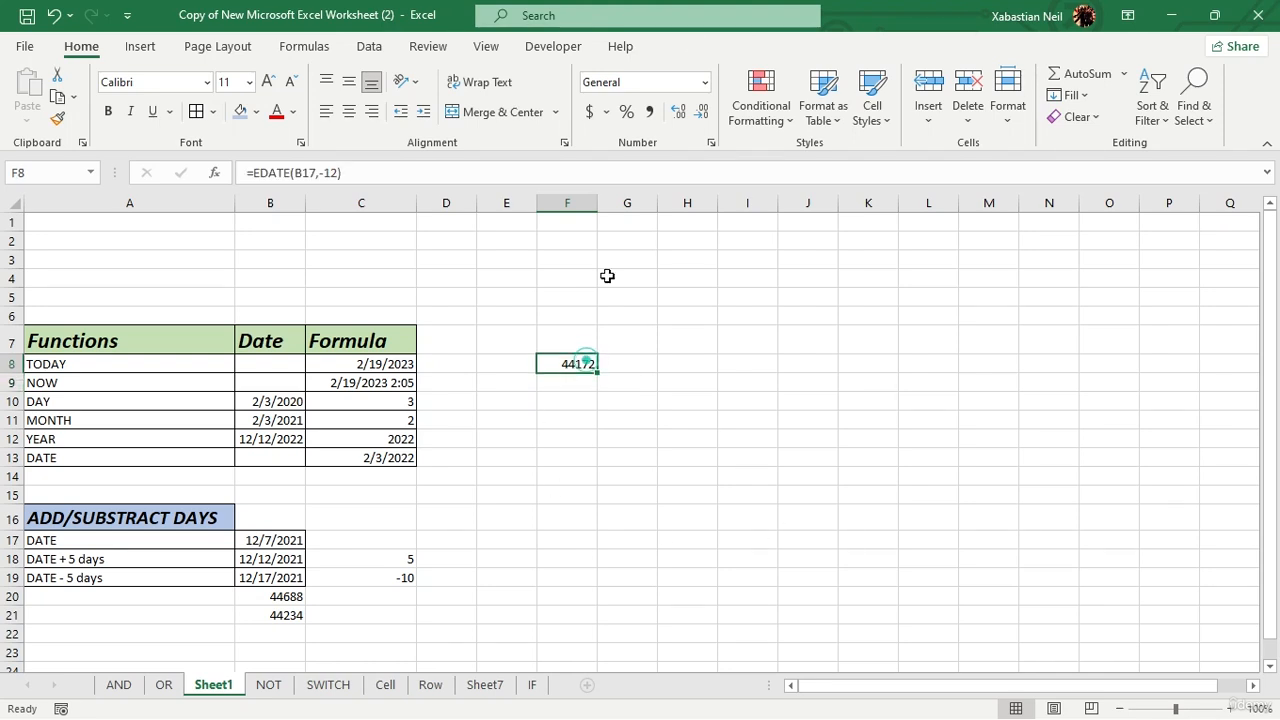
click(705, 82)
click(705, 392)
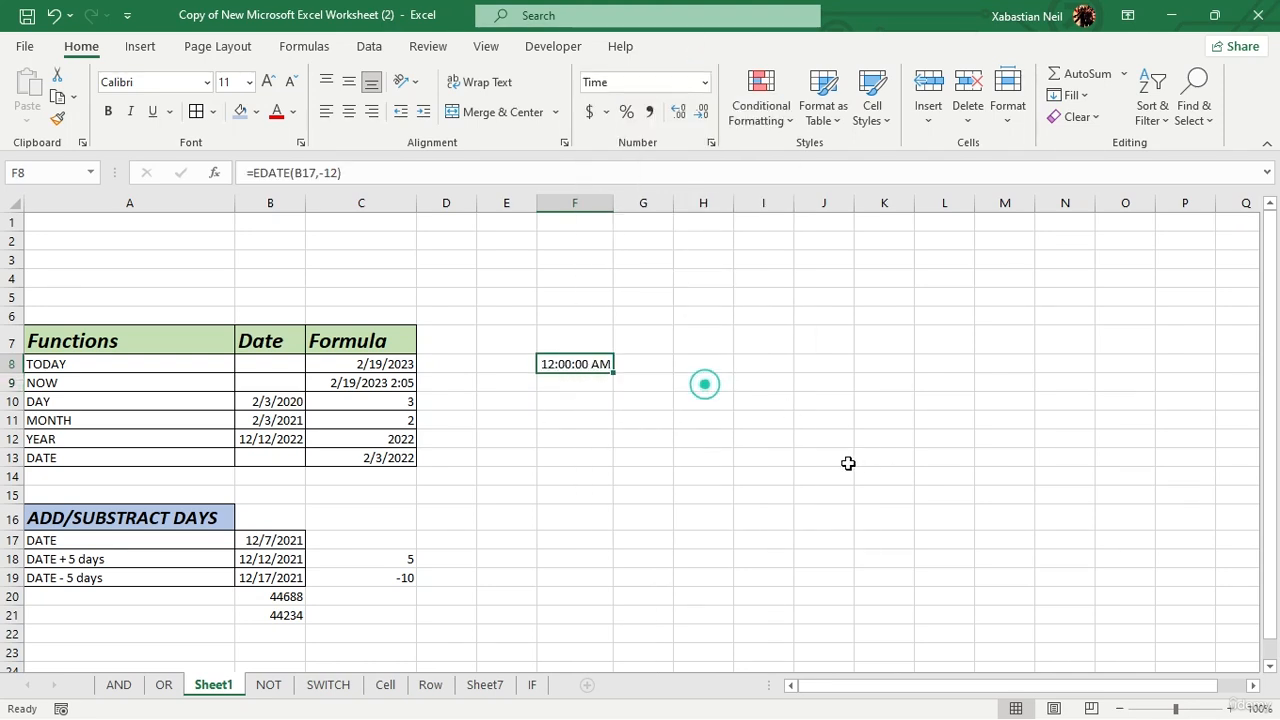
click(718, 420)
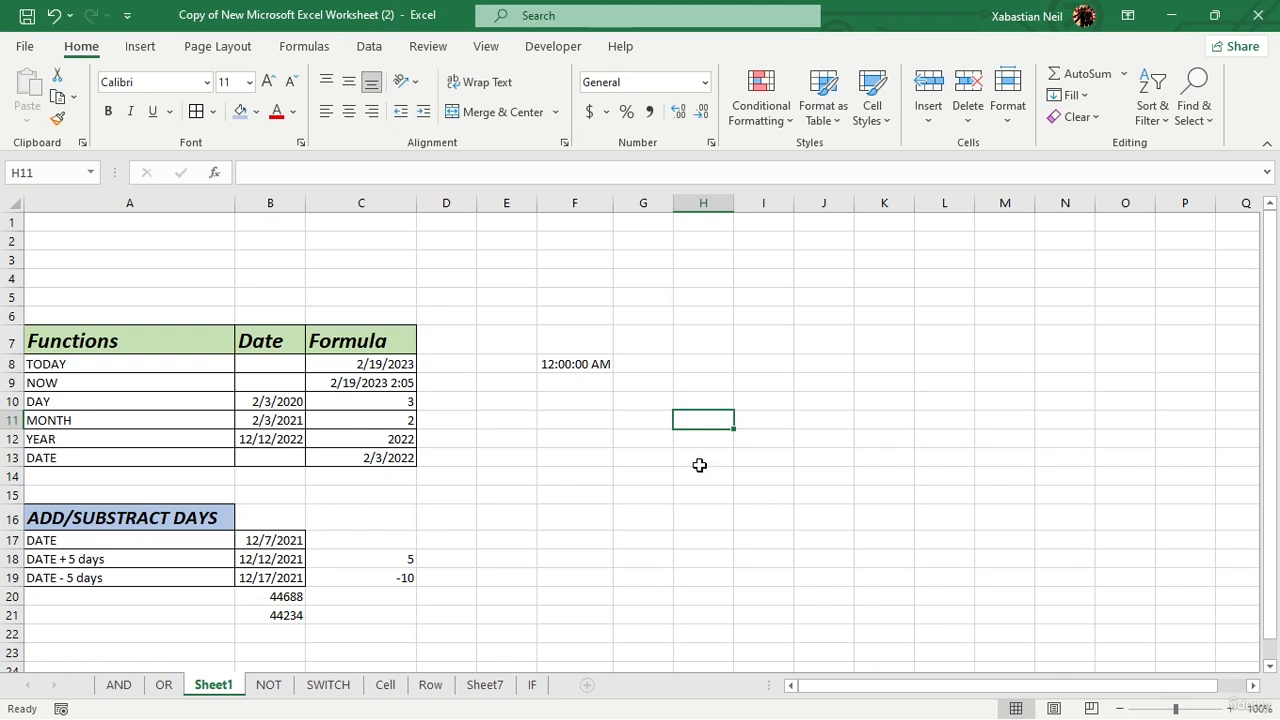
scroll(266, 537, down, 3)
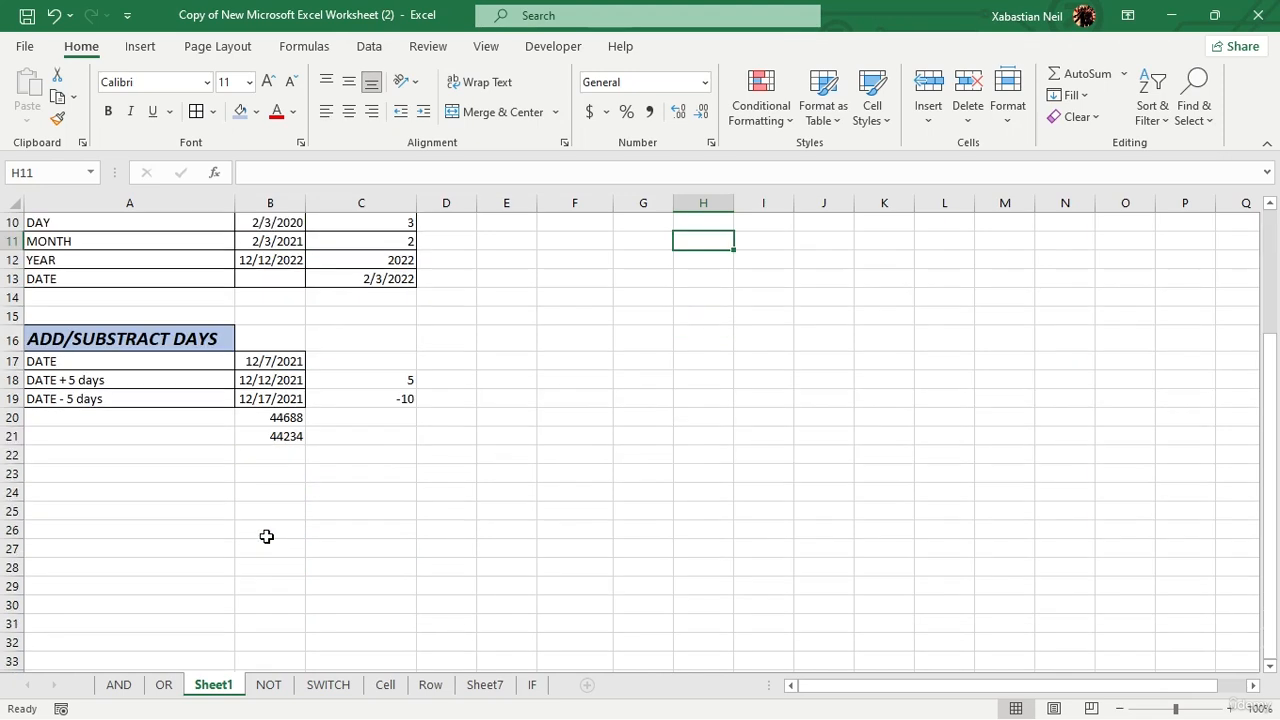
scroll(266, 537, up, 3)
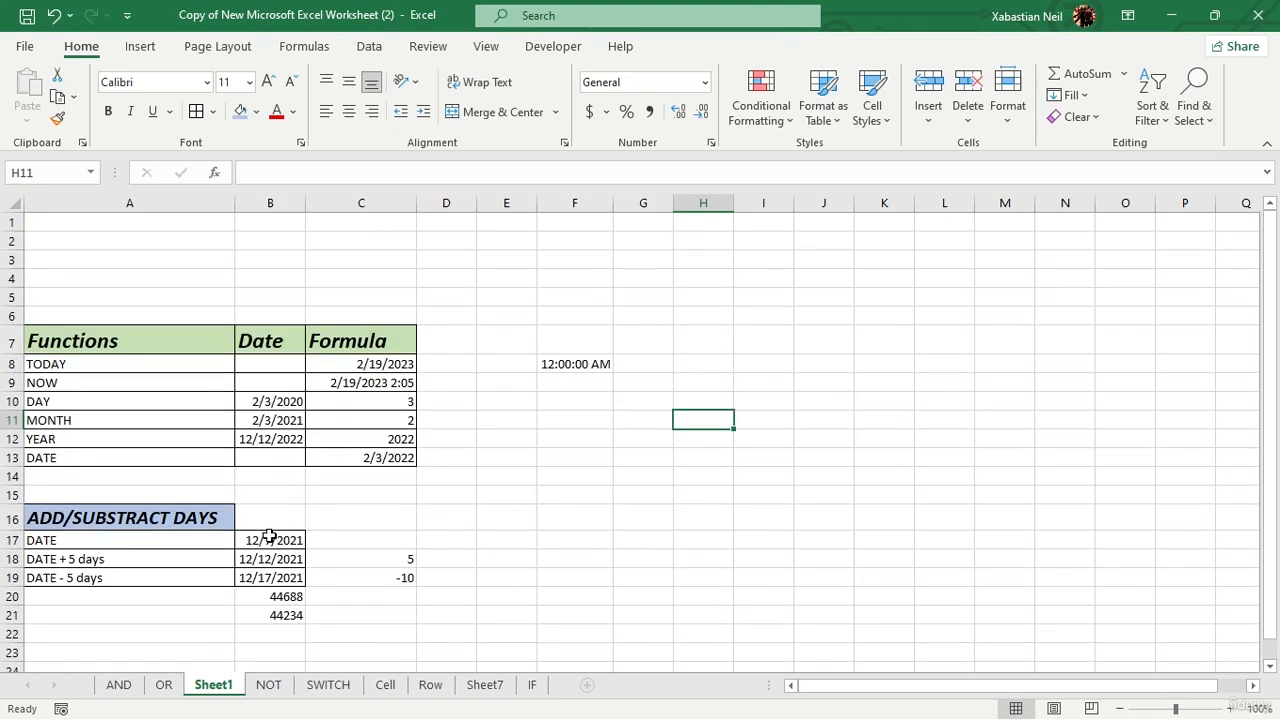